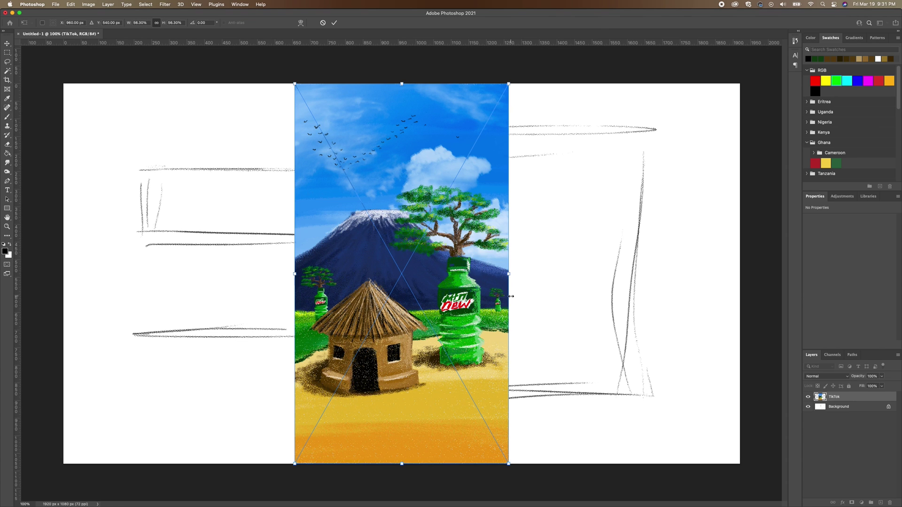
Commit the placement of the TikTok image and duplicate the Background layer.
{"action": "left_click", "coordinate": [334, 22]}
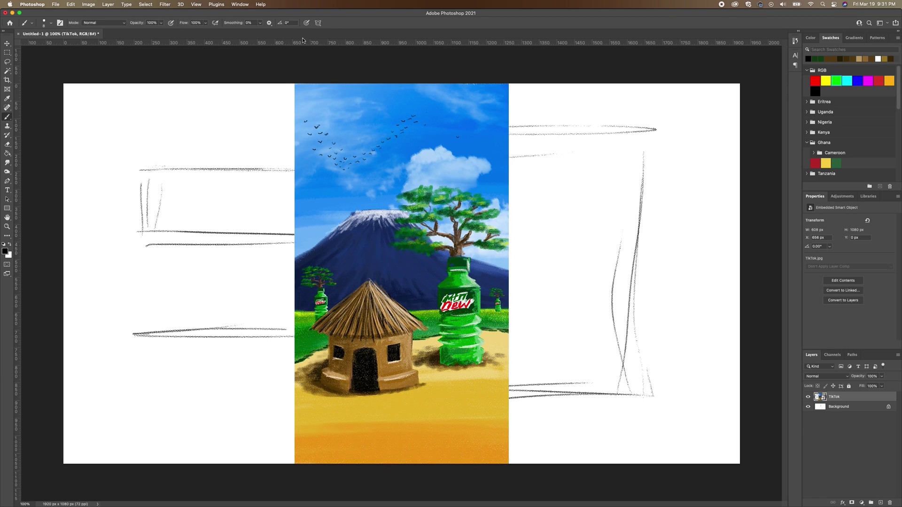
{"action": "left_click", "coordinate": [8, 45]}
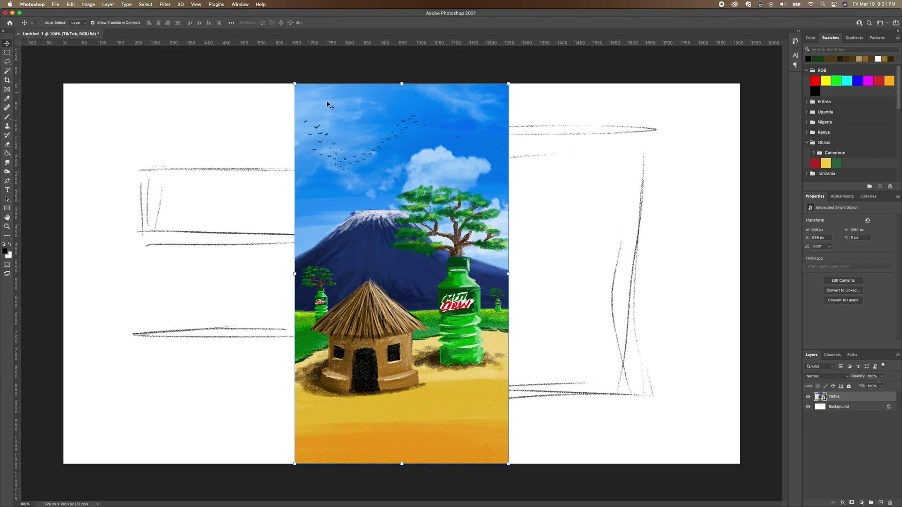
{"action": "left_click", "coordinate": [849, 411]}
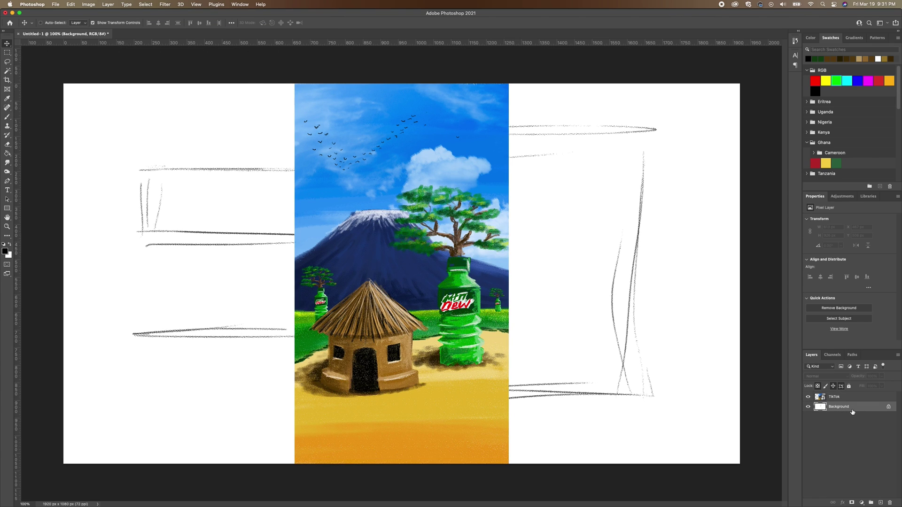
{"action": "left_click_drag", "start_coordinate": [851, 410], "coordinate": [880, 502]}
Add margin and centre guides, and scale the TikTok image to about 487 × 866 px over the right-hand sketched frame, aligned to the guides.
{"action": "left_click_drag", "start_coordinate": [222, 43], "coordinate": [201, 274]}
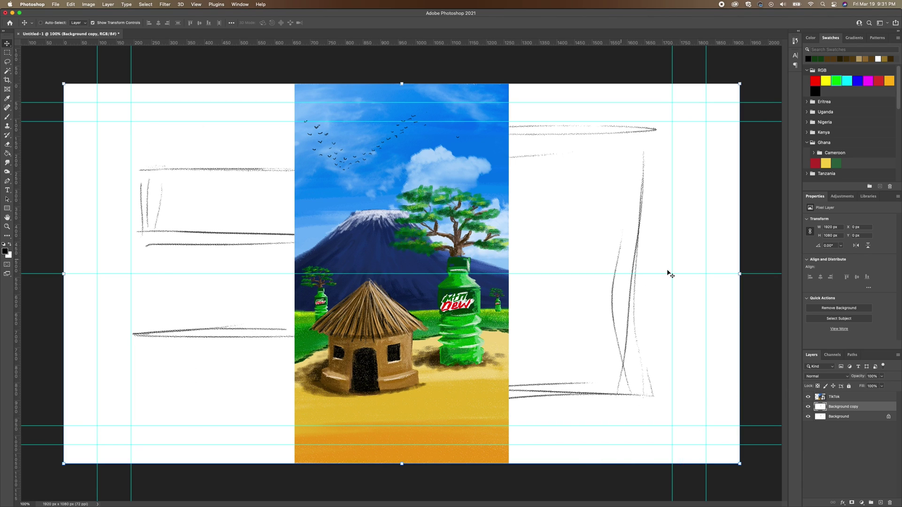
{"action": "left_click", "coordinate": [846, 398]}
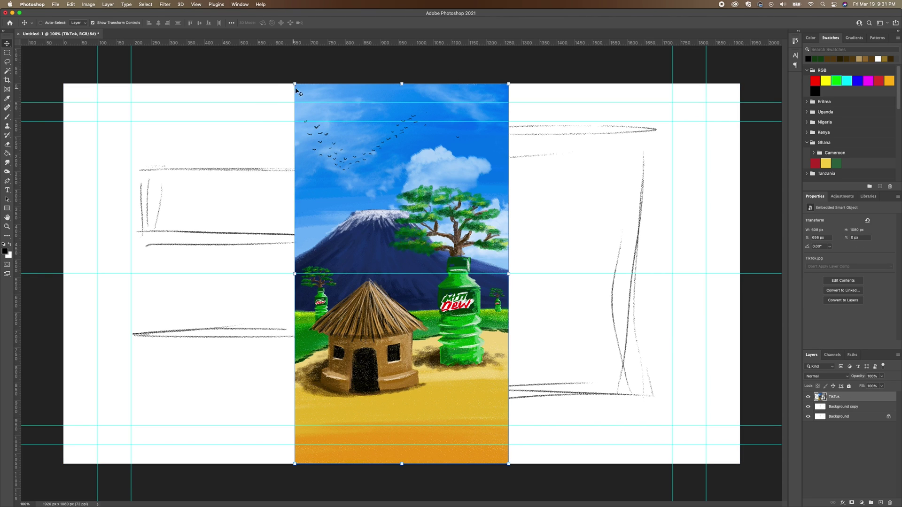
{"action": "left_click_drag", "start_coordinate": [296, 84], "coordinate": [354, 140]}
{"action": "left_click_drag", "start_coordinate": [477, 358], "coordinate": [599, 325]}
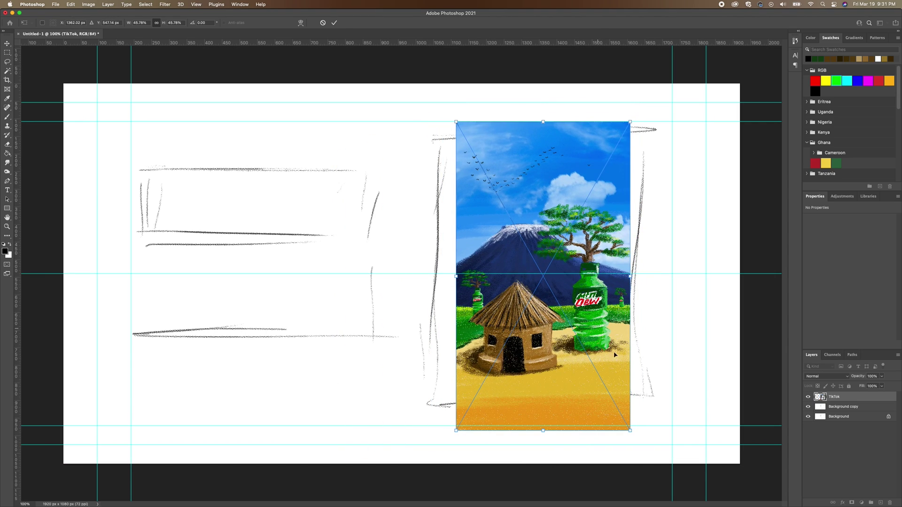
{"action": "left_click_drag", "start_coordinate": [630, 431], "coordinate": [628, 427]}
{"action": "key", "text": "Return"}
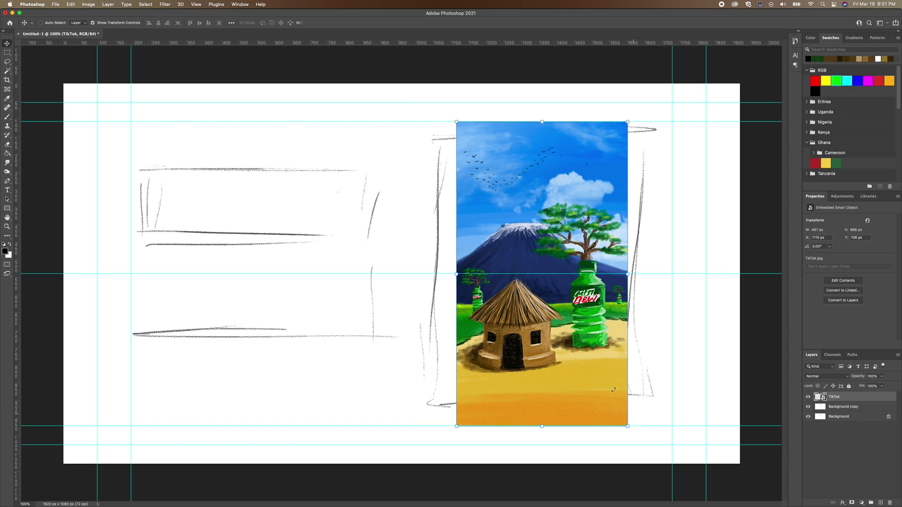
Hide the guides and ready the Brush tool on the Background copy layer.
{"action": "left_click", "coordinate": [196, 4]}
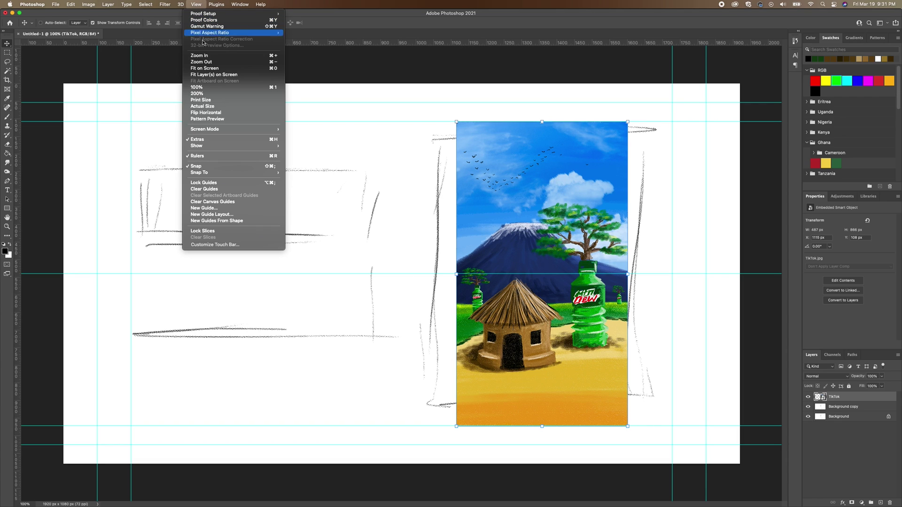
{"action": "mouse_move", "coordinate": [238, 145]}
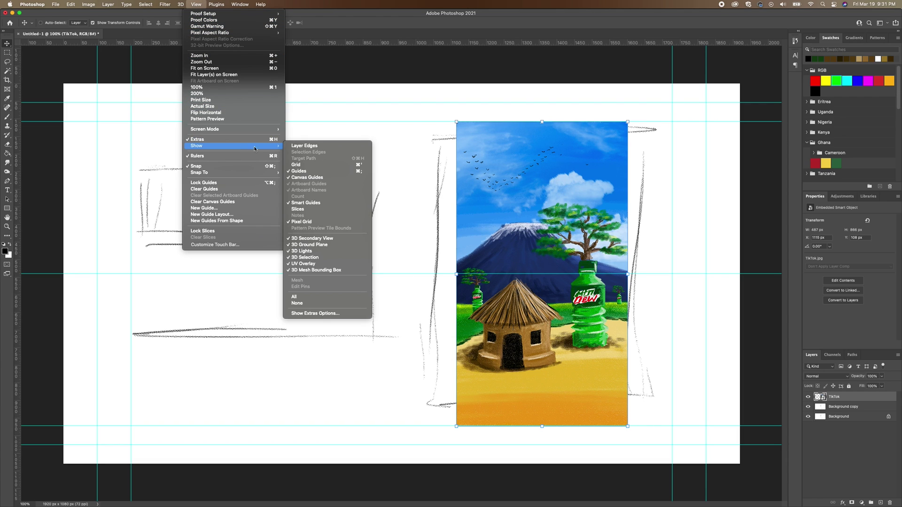
{"action": "left_click", "coordinate": [301, 173]}
{"action": "left_click", "coordinate": [841, 407]}
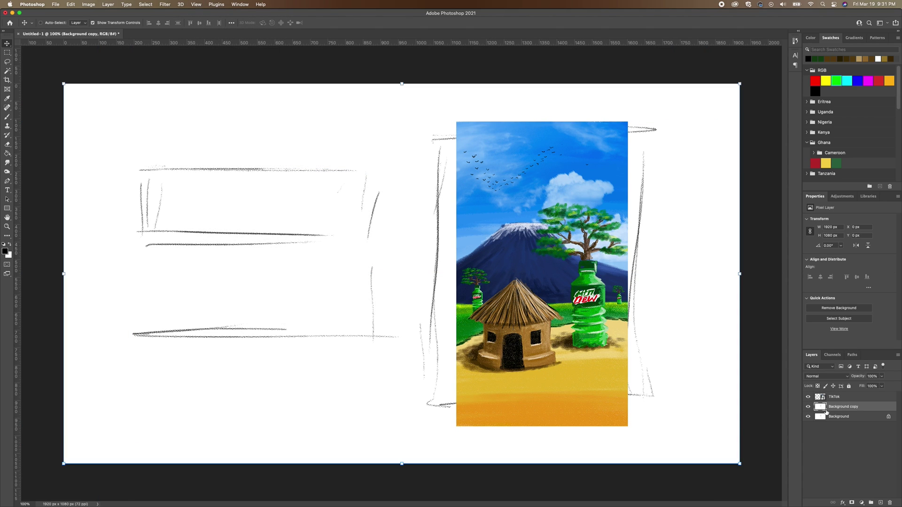
{"action": "left_click", "coordinate": [9, 118]}
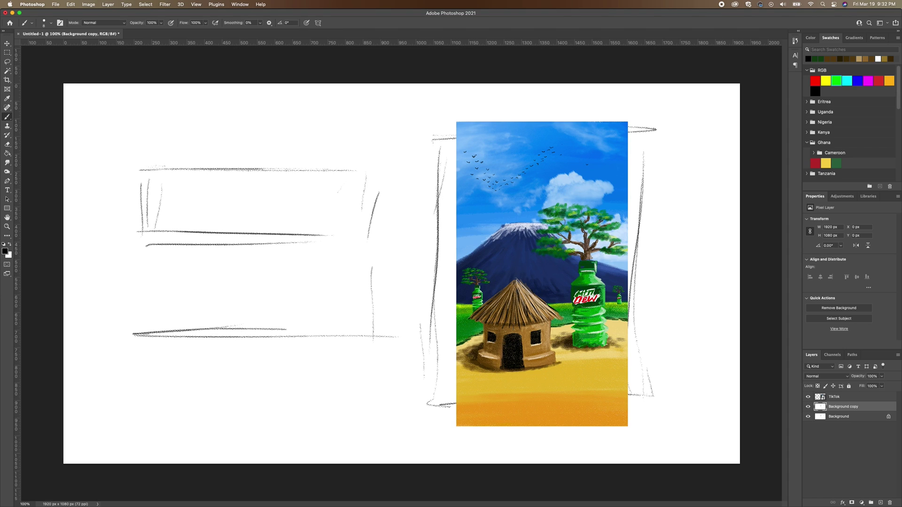
Switch to Chrome and open youtube.com.
{"action": "key", "text": "super+Tab"}
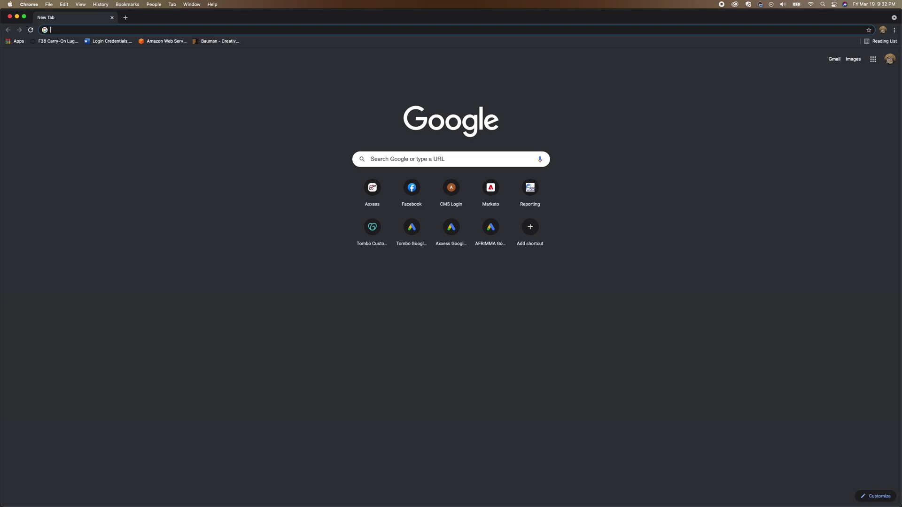
{"action": "type", "text": "youtube.com"}
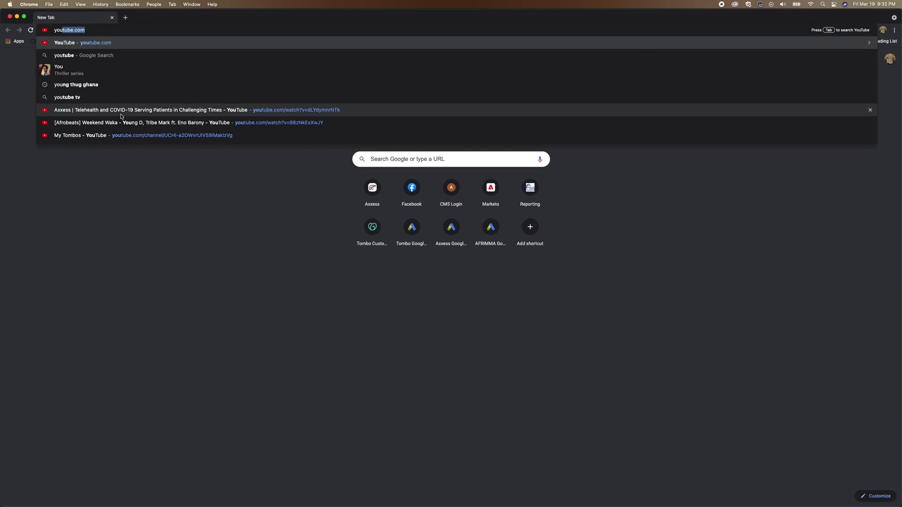
{"action": "key", "text": "Return"}
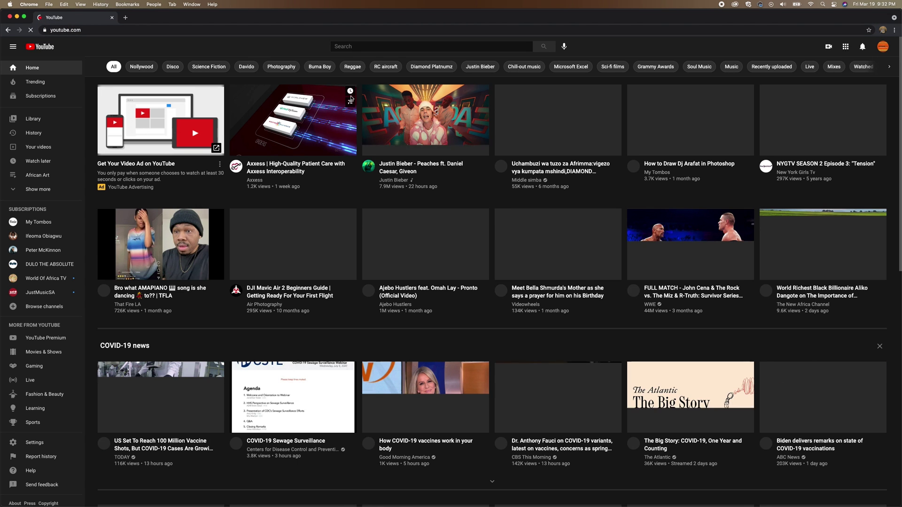
Search YouTube for "how to youtube thumbnail".
{"action": "left_click", "coordinate": [358, 46]}
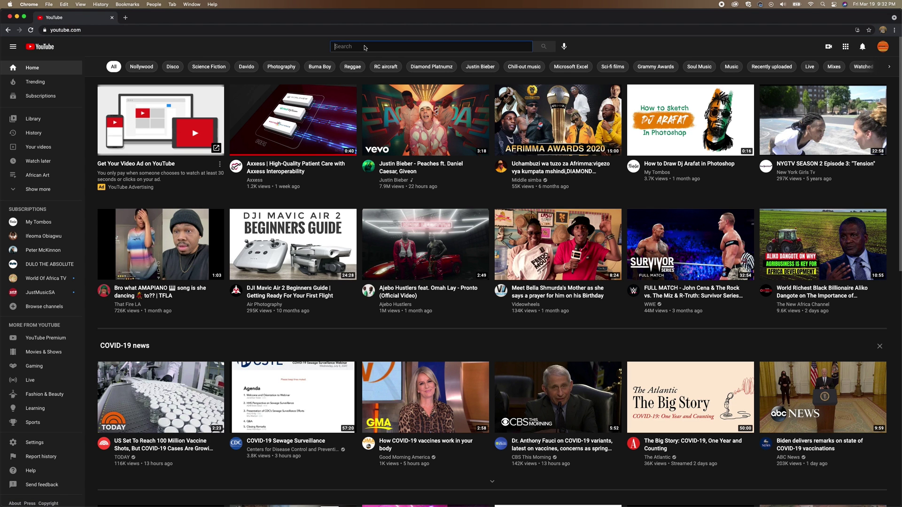
{"action": "type", "text": "thumbnail"}
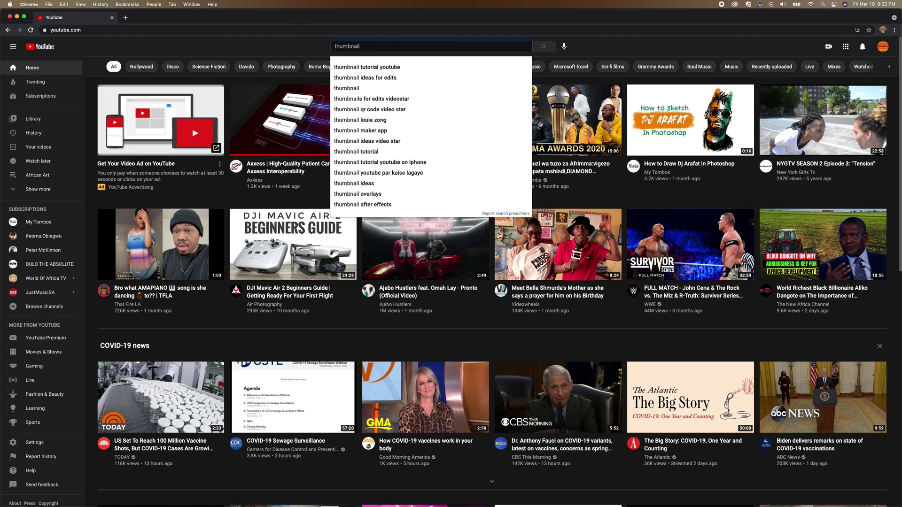
{"action": "key", "text": "super+a"}
{"action": "type", "text": "how t"}
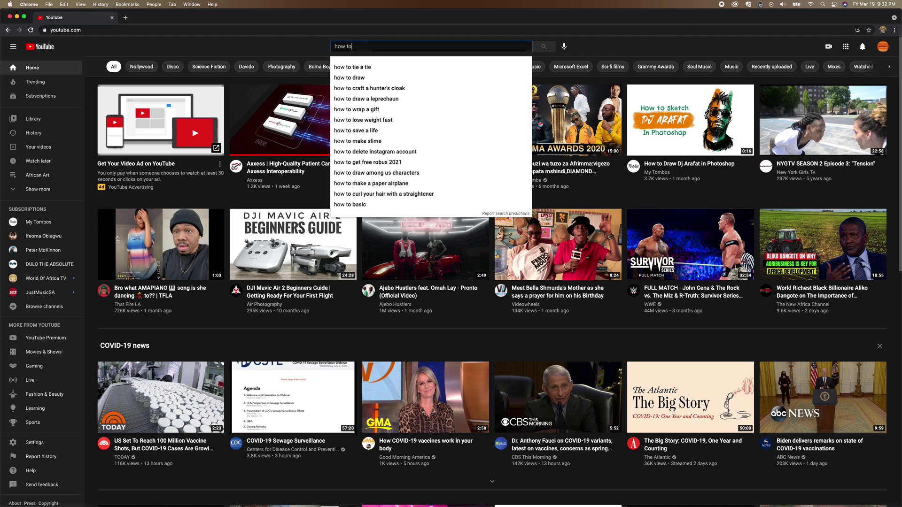
{"action": "type", "text": "o yo"}
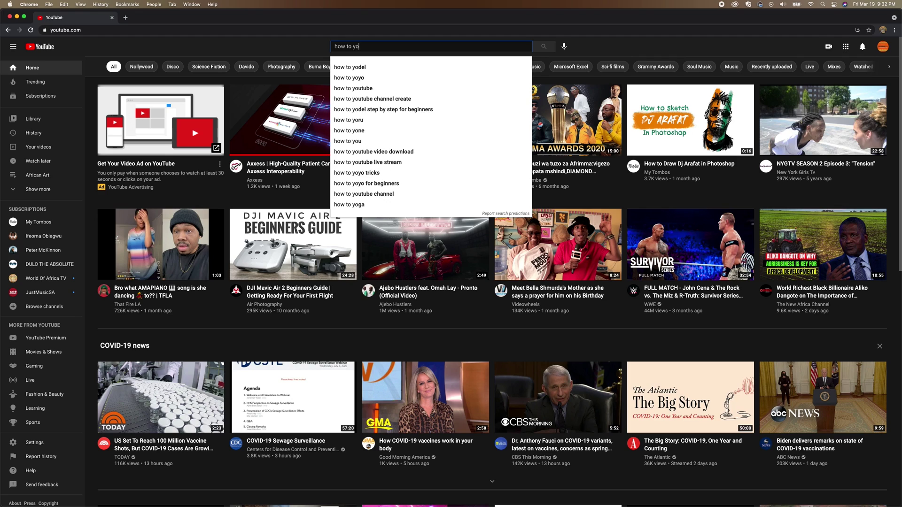
{"action": "type", "text": "utube thumb"}
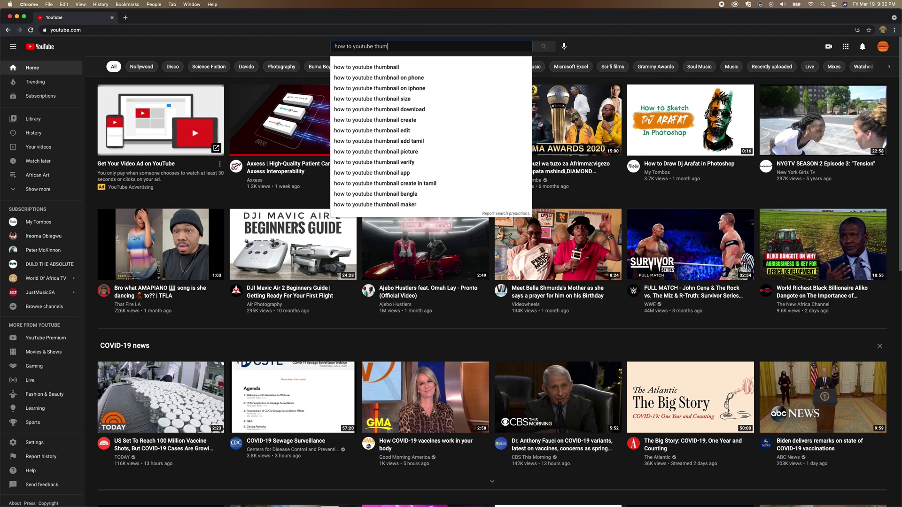
{"action": "type", "text": "nail"}
{"action": "key", "text": "Return"}
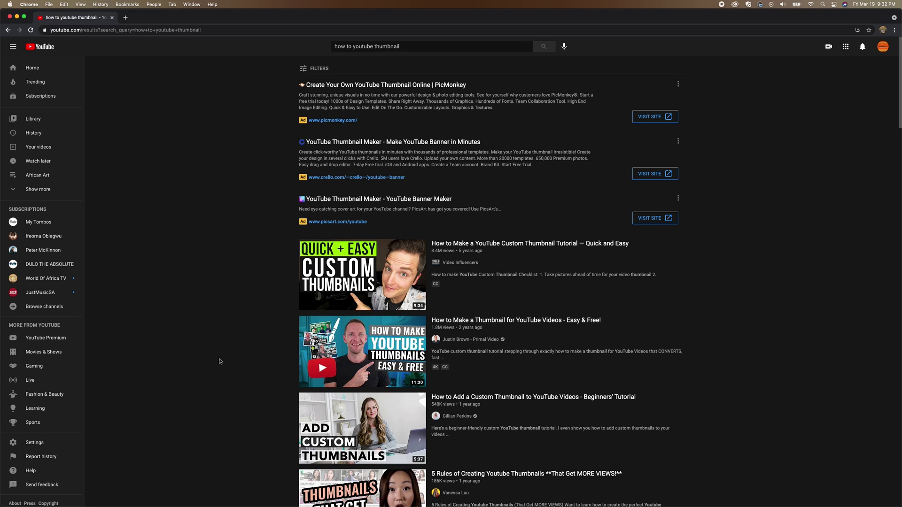
Examine the thumbnails in the YouTube search results for how they combine titles, people and graphics.
{"action": "scroll", "coordinate": [200, 357], "scroll_direction": "down", "scroll_amount": 3}
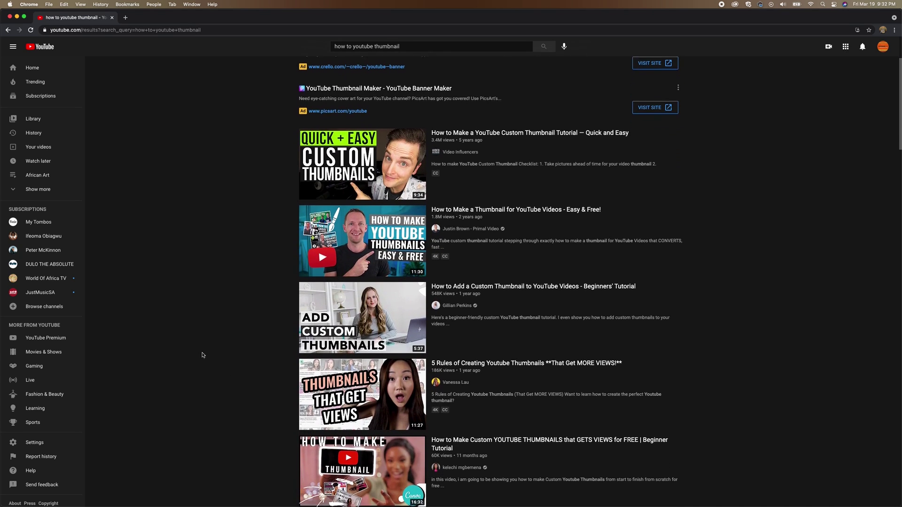
{"action": "scroll", "coordinate": [200, 350], "scroll_direction": "down", "scroll_amount": 2}
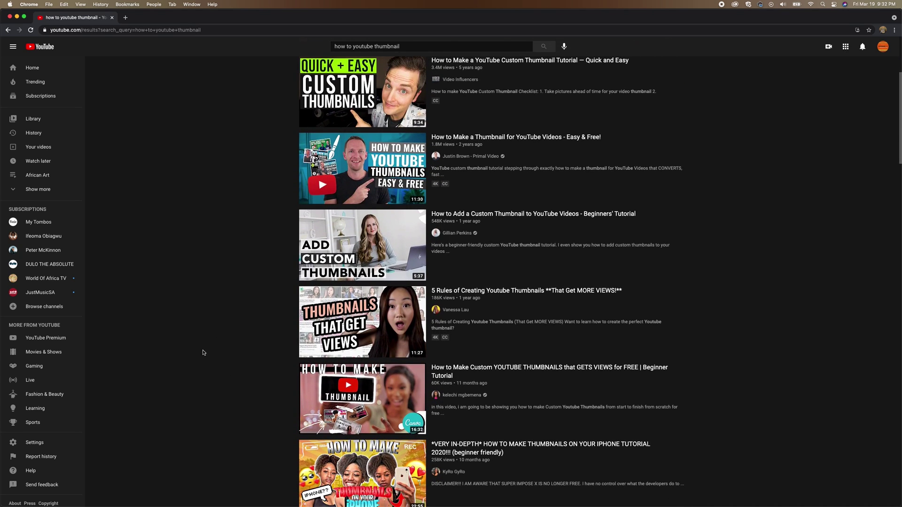
{"action": "scroll", "coordinate": [205, 356], "scroll_direction": "down", "scroll_amount": 2}
{"action": "scroll", "coordinate": [204, 356], "scroll_direction": "down", "scroll_amount": 1}
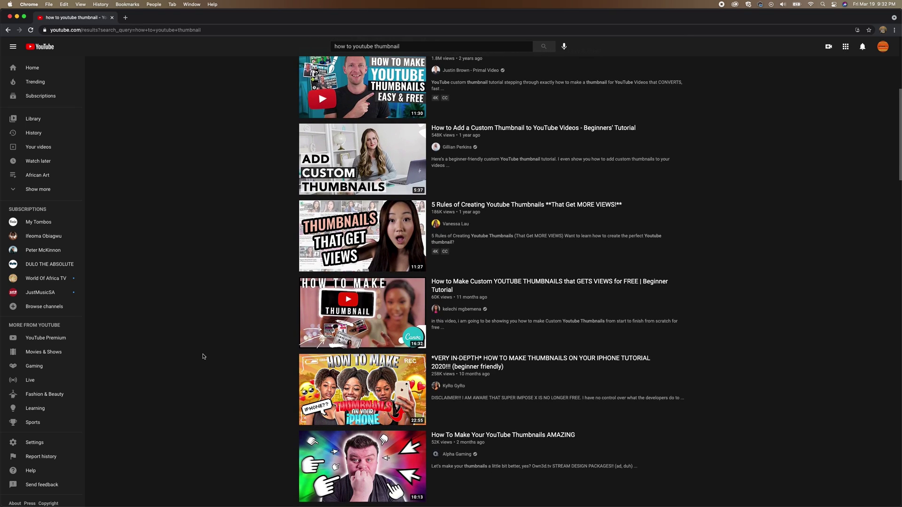
{"action": "scroll", "coordinate": [204, 356], "scroll_direction": "down", "scroll_amount": 3}
{"action": "scroll", "coordinate": [202, 357], "scroll_direction": "down", "scroll_amount": 3}
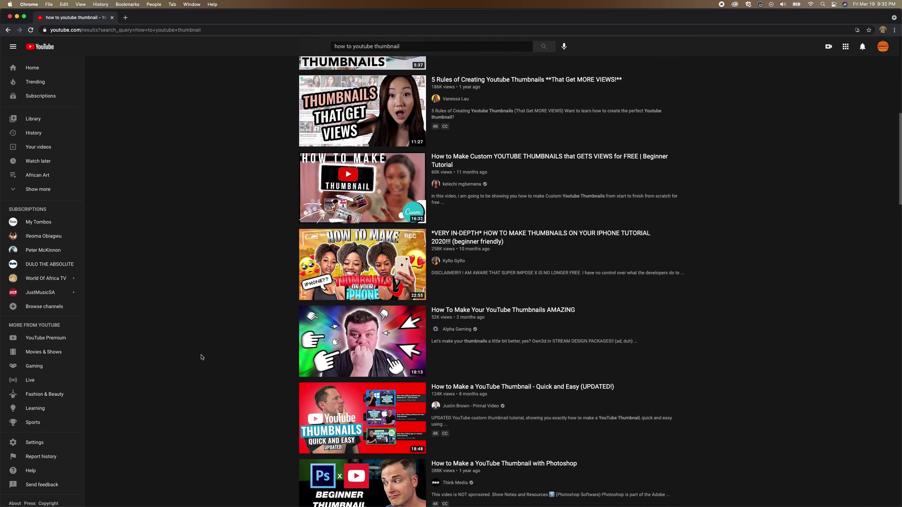
{"action": "scroll", "coordinate": [195, 356], "scroll_direction": "down", "scroll_amount": 3}
{"action": "scroll", "coordinate": [195, 356], "scroll_direction": "down", "scroll_amount": 3}
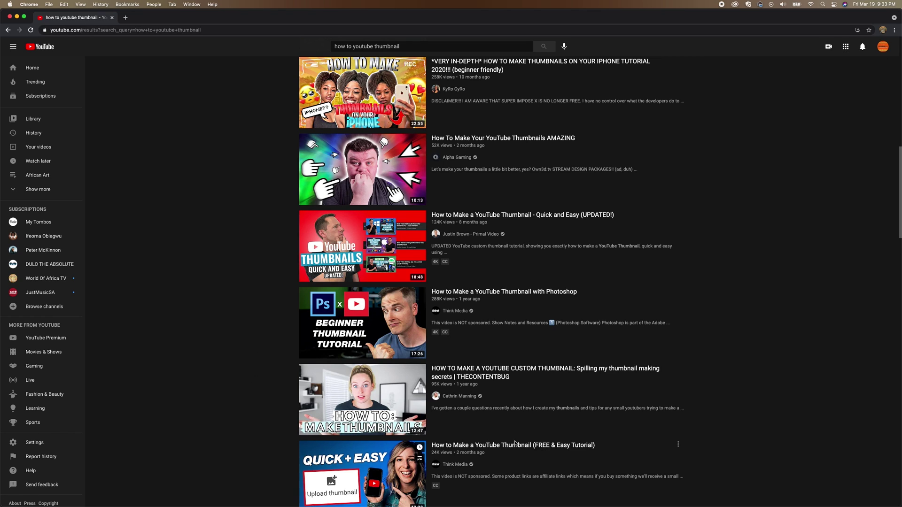
{"action": "mouse_move", "coordinate": [449, 321]}
{"action": "scroll", "coordinate": [230, 347], "scroll_direction": "down", "scroll_amount": 5}
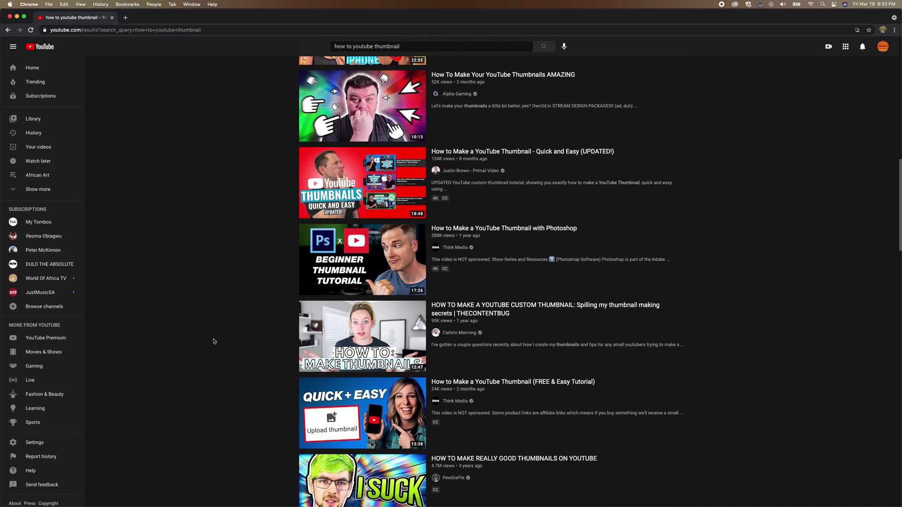
{"action": "scroll", "coordinate": [216, 347], "scroll_direction": "down", "scroll_amount": 5}
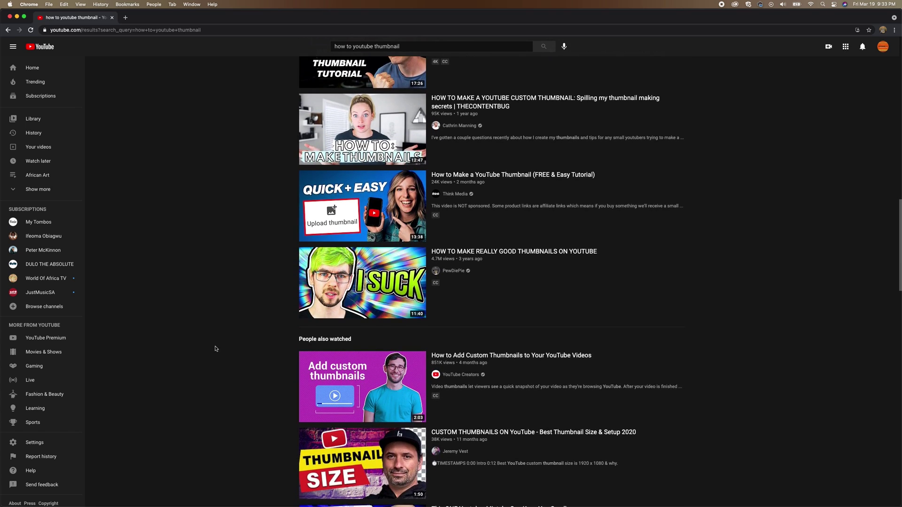
{"action": "scroll", "coordinate": [211, 350], "scroll_direction": "down", "scroll_amount": 5}
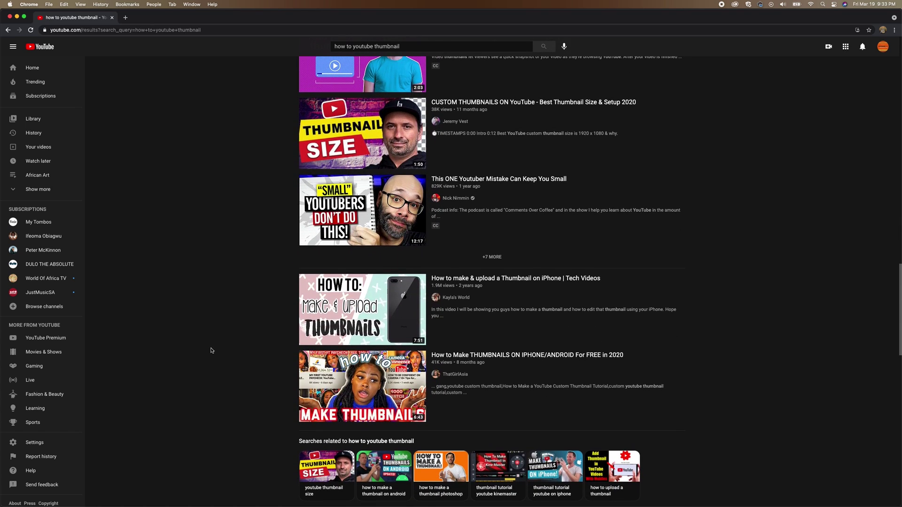
{"action": "scroll", "coordinate": [208, 348], "scroll_direction": "down", "scroll_amount": 4}
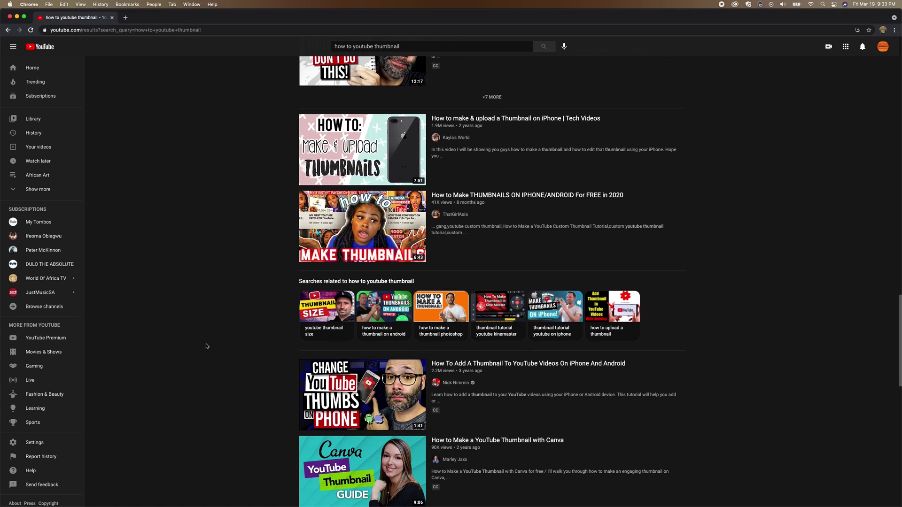
{"action": "scroll", "coordinate": [205, 347], "scroll_direction": "down", "scroll_amount": 2}
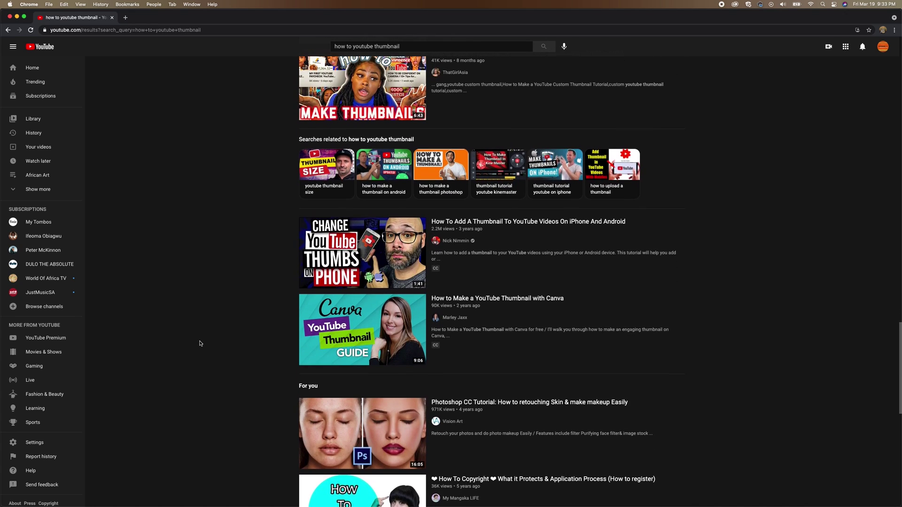
{"action": "scroll", "coordinate": [202, 344], "scroll_direction": "up", "scroll_amount": 10}
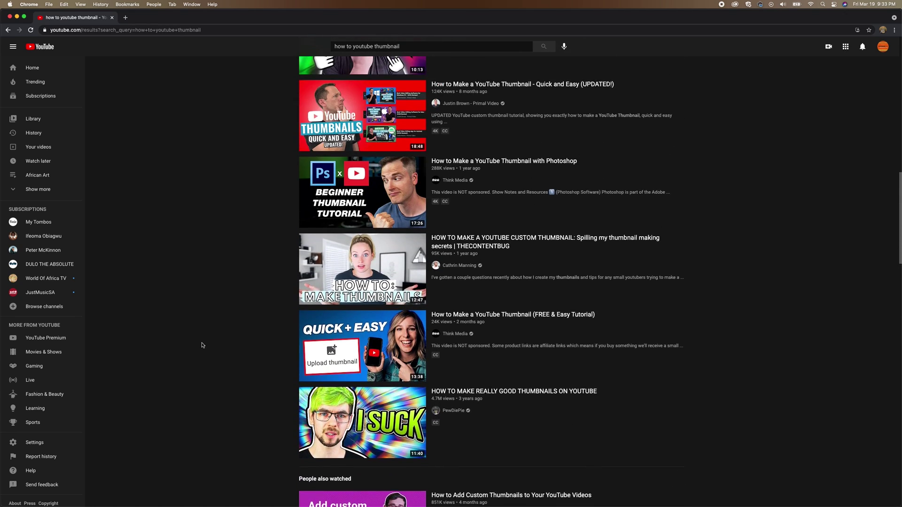
{"action": "scroll", "coordinate": [202, 344], "scroll_direction": "up", "scroll_amount": 4}
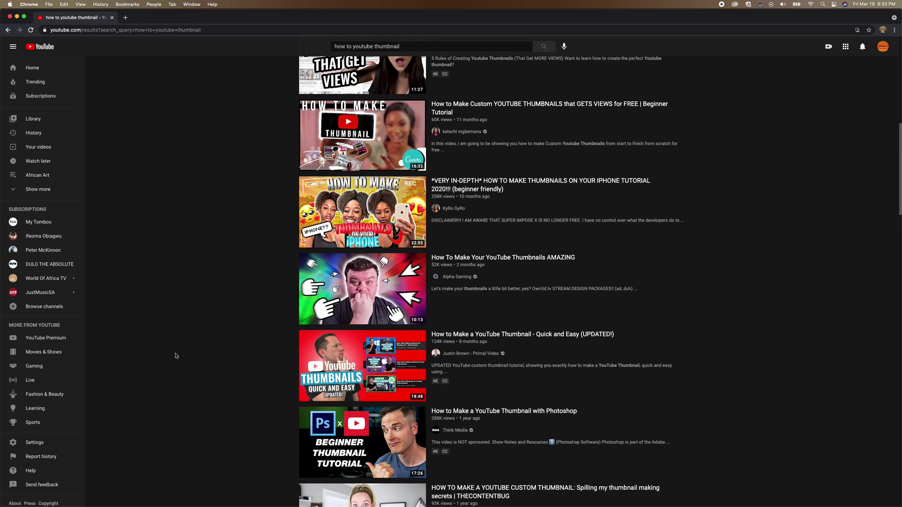
{"action": "scroll", "coordinate": [175, 356], "scroll_direction": "down", "scroll_amount": 1}
{"action": "scroll", "coordinate": [175, 357], "scroll_direction": "down", "scroll_amount": 1}
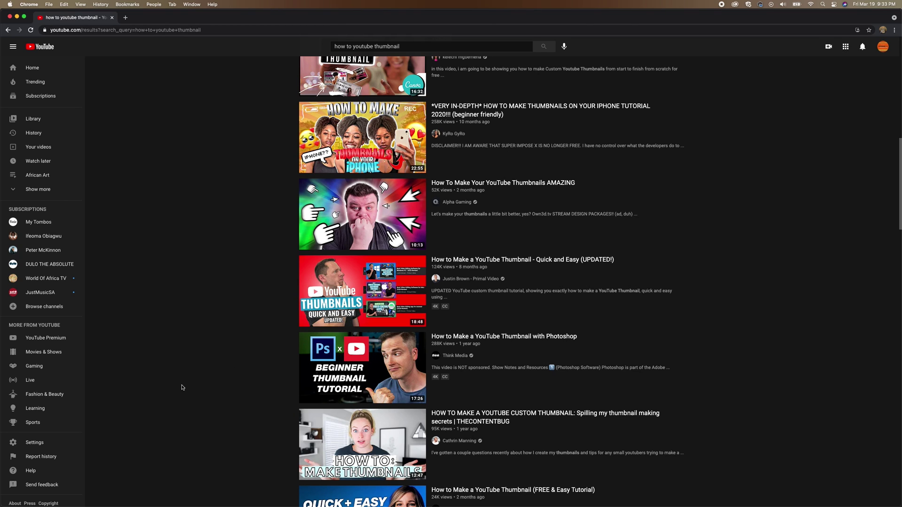
Switch to Photoshop and sketch a box with a P, a plus sign and a hatched box in the upper text area.
{"action": "key", "text": "super+Tab"}
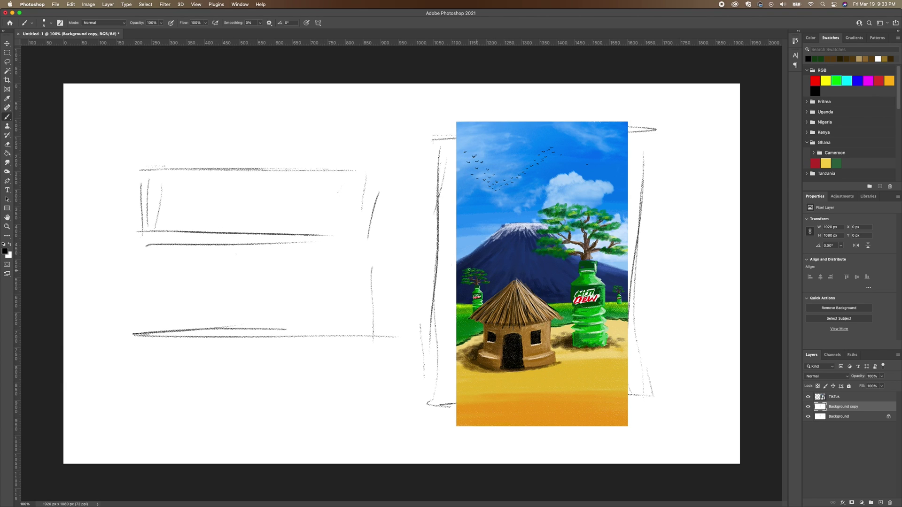
{"action": "mouse_move", "coordinate": [148, 173]}
{"action": "left_mouse_down"}
{"action": "mouse_move", "coordinate": [190, 170]}
{"action": "mouse_move", "coordinate": [138, 223]}
{"action": "mouse_move", "coordinate": [151, 229]}
{"action": "left_mouse_up"}
{"action": "mouse_move", "coordinate": [133, 189]}
{"action": "left_mouse_down"}
{"action": "mouse_move", "coordinate": [133, 245]}
{"action": "mouse_move", "coordinate": [193, 246]}
{"action": "left_mouse_up"}
{"action": "mouse_move", "coordinate": [201, 214]}
{"action": "left_mouse_down"}
{"action": "mouse_move", "coordinate": [212, 239]}
{"action": "mouse_move", "coordinate": [218, 171]}
{"action": "left_mouse_up"}
{"action": "mouse_move", "coordinate": [216, 174]}
{"action": "left_mouse_down"}
{"action": "mouse_move", "coordinate": [179, 174]}
{"action": "mouse_move", "coordinate": [170, 218]}
{"action": "mouse_move", "coordinate": [158, 201]}
{"action": "left_mouse_up"}
{"action": "mouse_move", "coordinate": [260, 179]}
{"action": "left_mouse_down"}
{"action": "mouse_move", "coordinate": [264, 232]}
{"action": "mouse_move", "coordinate": [310, 172]}
{"action": "mouse_move", "coordinate": [333, 171]}
{"action": "left_mouse_up"}
{"action": "mouse_move", "coordinate": [237, 198]}
{"action": "left_mouse_down"}
{"action": "mouse_move", "coordinate": [237, 214]}
{"action": "mouse_move", "coordinate": [245, 206]}
{"action": "left_mouse_up"}
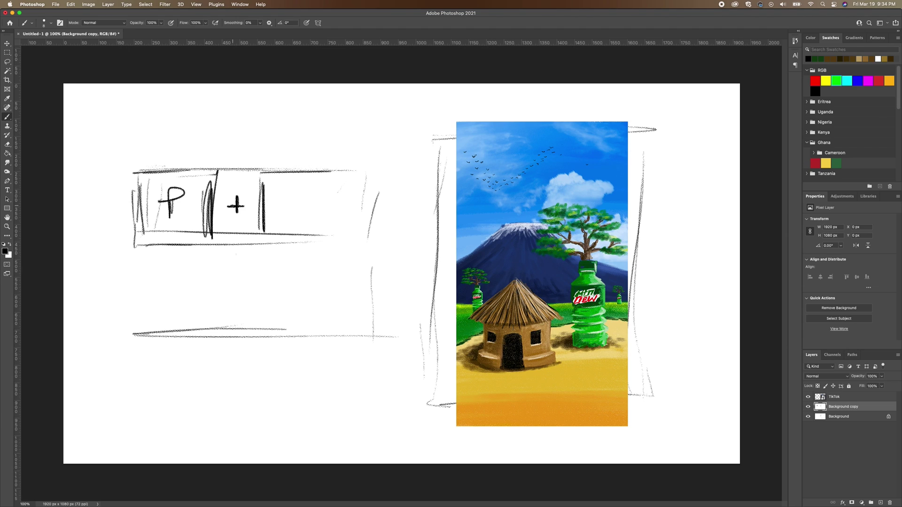
{"action": "left_click_drag", "start_coordinate": [321, 177], "coordinate": [324, 224]}
{"action": "left_click_drag", "start_coordinate": [330, 193], "coordinate": [327, 229]}
{"action": "mouse_move", "coordinate": [280, 186]}
{"action": "left_mouse_down"}
{"action": "mouse_move", "coordinate": [270, 197]}
{"action": "mouse_move", "coordinate": [306, 220]}
{"action": "mouse_move", "coordinate": [281, 224]}
{"action": "left_mouse_up"}
{"action": "left_click_drag", "start_coordinate": [171, 189], "coordinate": [188, 203]}
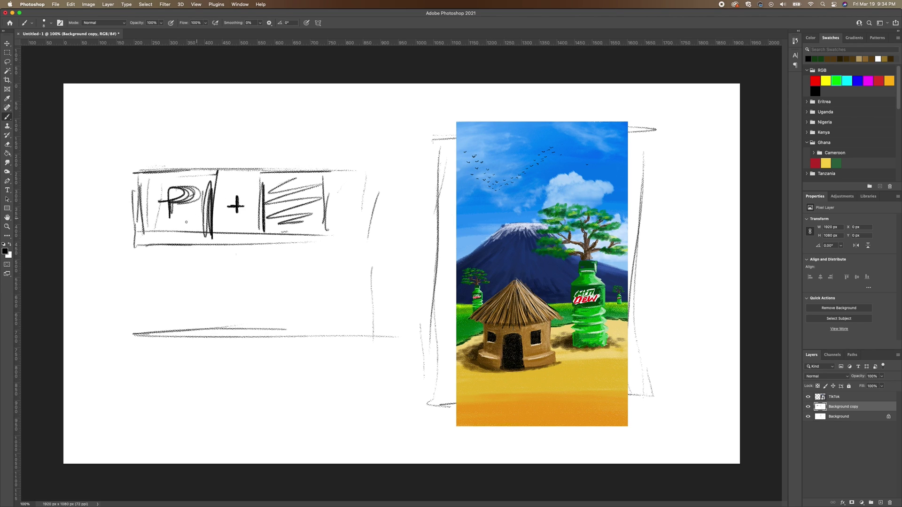
Sketch a wide rectangular text band directly beneath the P and hatched boxes.
{"action": "left_click_drag", "start_coordinate": [132, 250], "coordinate": [345, 250]}
{"action": "left_click_drag", "start_coordinate": [132, 259], "coordinate": [134, 303]}
{"action": "left_click_drag", "start_coordinate": [136, 297], "coordinate": [319, 298]}
{"action": "left_click_drag", "start_coordinate": [188, 300], "coordinate": [399, 306]}
{"action": "left_click_drag", "start_coordinate": [392, 252], "coordinate": [384, 299]}
{"action": "left_click_drag", "start_coordinate": [141, 266], "coordinate": [140, 297]}
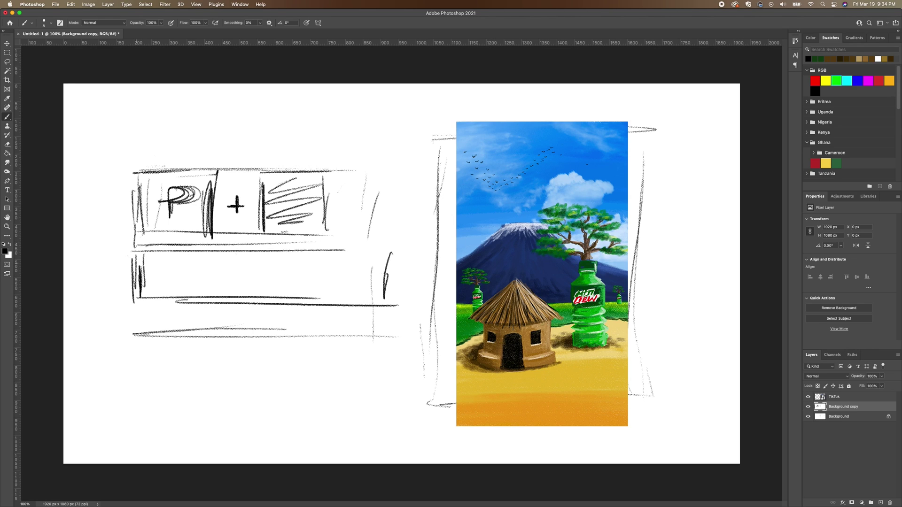
Hand-letter the title over the sketch as EASY, THUMBNAIL and TUTORIAL on three stacked lines.
{"action": "mouse_move", "coordinate": [140, 258]}
{"action": "left_mouse_down"}
{"action": "mouse_move", "coordinate": [161, 287]}
{"action": "mouse_move", "coordinate": [169, 276]}
{"action": "mouse_move", "coordinate": [226, 284]}
{"action": "left_mouse_up"}
{"action": "left_click_drag", "start_coordinate": [151, 283], "coordinate": [215, 284]}
{"action": "mouse_move", "coordinate": [141, 265]}
{"action": "left_mouse_down"}
{"action": "mouse_move", "coordinate": [189, 255]}
{"action": "mouse_move", "coordinate": [173, 290]}
{"action": "mouse_move", "coordinate": [197, 272]}
{"action": "mouse_move", "coordinate": [234, 268]}
{"action": "mouse_move", "coordinate": [258, 292]}
{"action": "mouse_move", "coordinate": [306, 287]}
{"action": "mouse_move", "coordinate": [334, 265]}
{"action": "mouse_move", "coordinate": [355, 278]}
{"action": "mouse_move", "coordinate": [385, 263]}
{"action": "mouse_move", "coordinate": [421, 295]}
{"action": "left_mouse_up"}
{"action": "mouse_move", "coordinate": [147, 323]}
{"action": "left_mouse_down"}
{"action": "mouse_move", "coordinate": [147, 348]}
{"action": "mouse_move", "coordinate": [166, 325]}
{"action": "mouse_move", "coordinate": [185, 328]}
{"action": "mouse_move", "coordinate": [207, 355]}
{"action": "mouse_move", "coordinate": [232, 345]}
{"action": "mouse_move", "coordinate": [220, 323]}
{"action": "mouse_move", "coordinate": [264, 351]}
{"action": "mouse_move", "coordinate": [282, 320]}
{"action": "mouse_move", "coordinate": [331, 353]}
{"action": "mouse_move", "coordinate": [377, 354]}
{"action": "left_mouse_up"}
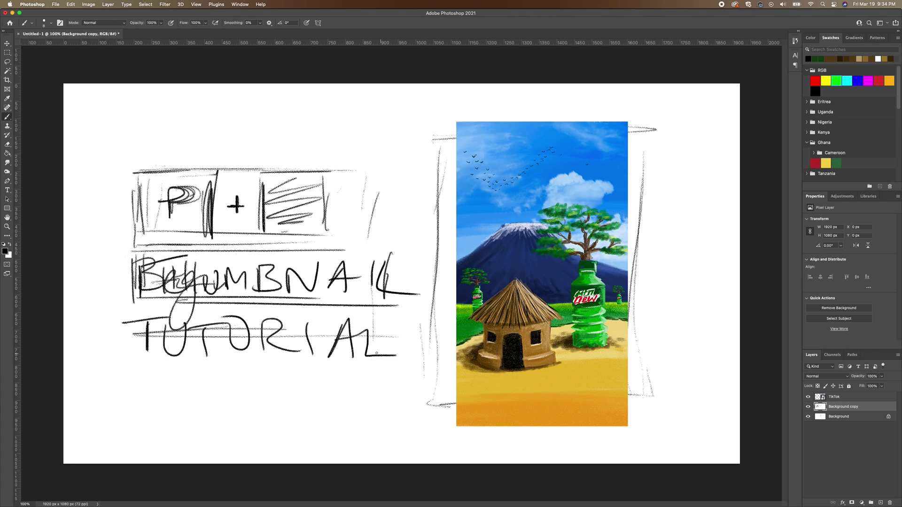
{"action": "mouse_move", "coordinate": [151, 182]}
{"action": "left_mouse_down"}
{"action": "mouse_move", "coordinate": [197, 176]}
{"action": "mouse_move", "coordinate": [140, 177]}
{"action": "mouse_move", "coordinate": [179, 238]}
{"action": "left_mouse_up"}
{"action": "left_click_drag", "start_coordinate": [140, 209], "coordinate": [190, 207]}
{"action": "mouse_move", "coordinate": [208, 191]}
{"action": "left_mouse_down"}
{"action": "mouse_move", "coordinate": [190, 224]}
{"action": "mouse_move", "coordinate": [216, 232]}
{"action": "mouse_move", "coordinate": [263, 188]}
{"action": "mouse_move", "coordinate": [225, 225]}
{"action": "mouse_move", "coordinate": [295, 252]}
{"action": "left_mouse_up"}
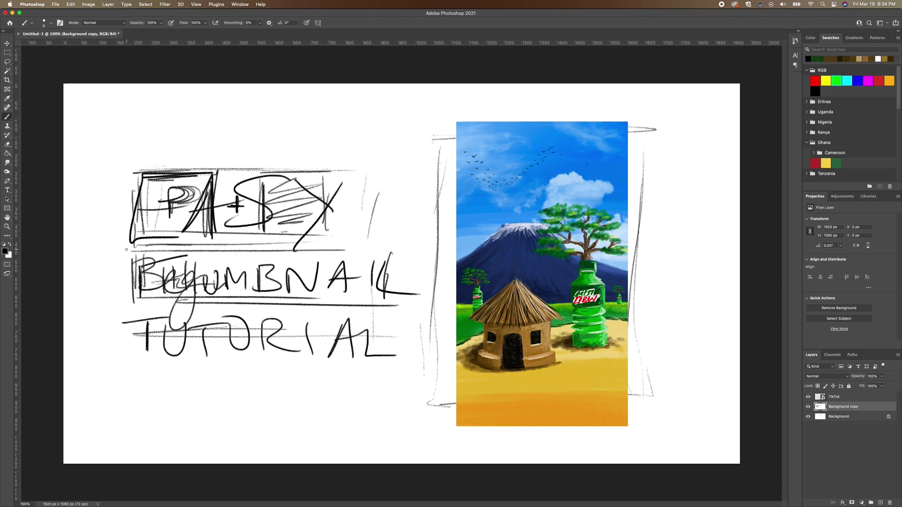
Box and hatch the sketched THUMBNAIL line, and draw a small boxed Ps logo above EASY.
{"action": "mouse_move", "coordinate": [126, 249]}
{"action": "left_mouse_down"}
{"action": "mouse_move", "coordinate": [387, 244]}
{"action": "mouse_move", "coordinate": [115, 252]}
{"action": "mouse_move", "coordinate": [112, 308]}
{"action": "left_mouse_up"}
{"action": "mouse_move", "coordinate": [111, 261]}
{"action": "left_mouse_down"}
{"action": "mouse_move", "coordinate": [111, 296]}
{"action": "mouse_move", "coordinate": [374, 301]}
{"action": "left_mouse_up"}
{"action": "left_click_drag", "start_coordinate": [232, 308], "coordinate": [415, 303]}
{"action": "left_click_drag", "start_coordinate": [411, 304], "coordinate": [409, 249]}
{"action": "left_click_drag", "start_coordinate": [403, 252], "coordinate": [405, 298]}
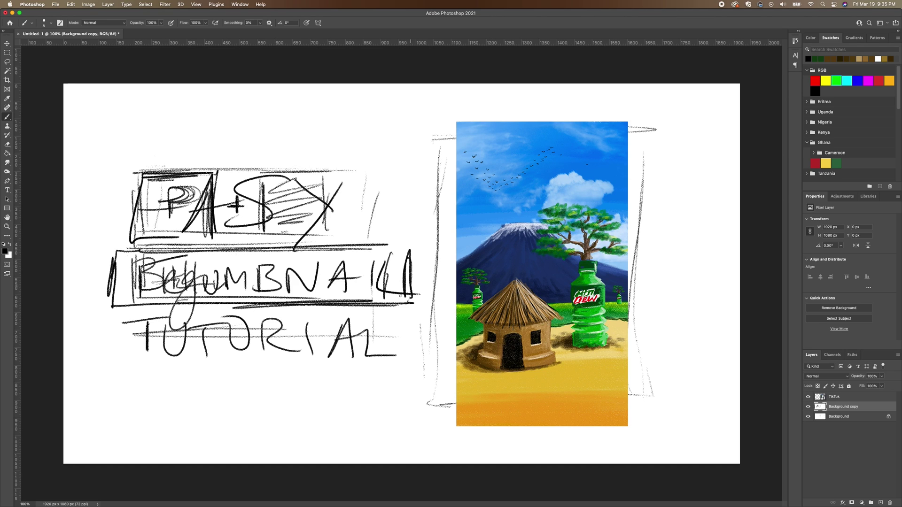
{"action": "mouse_move", "coordinate": [139, 263]}
{"action": "left_mouse_down"}
{"action": "mouse_move", "coordinate": [191, 282]}
{"action": "mouse_move", "coordinate": [421, 265]}
{"action": "mouse_move", "coordinate": [378, 305]}
{"action": "left_mouse_up"}
{"action": "mouse_move", "coordinate": [414, 248]}
{"action": "left_mouse_down"}
{"action": "mouse_move", "coordinate": [109, 253]}
{"action": "mouse_move", "coordinate": [102, 297]}
{"action": "mouse_move", "coordinate": [191, 303]}
{"action": "left_mouse_up"}
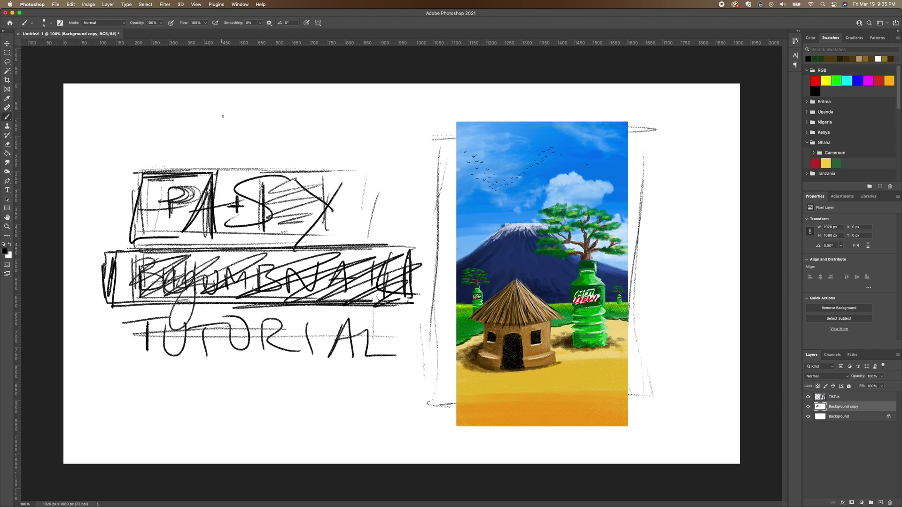
{"action": "mouse_move", "coordinate": [270, 105]}
{"action": "left_mouse_down"}
{"action": "mouse_move", "coordinate": [208, 107]}
{"action": "mouse_move", "coordinate": [210, 145]}
{"action": "mouse_move", "coordinate": [258, 149]}
{"action": "mouse_move", "coordinate": [275, 148]}
{"action": "mouse_move", "coordinate": [273, 111]}
{"action": "mouse_move", "coordinate": [233, 138]}
{"action": "mouse_move", "coordinate": [233, 126]}
{"action": "mouse_move", "coordinate": [240, 143]}
{"action": "left_mouse_up"}
{"action": "mouse_move", "coordinate": [144, 175]}
{"action": "left_mouse_down"}
{"action": "mouse_move", "coordinate": [304, 174]}
{"action": "mouse_move", "coordinate": [148, 175]}
{"action": "mouse_move", "coordinate": [138, 226]}
{"action": "mouse_move", "coordinate": [375, 252]}
{"action": "mouse_move", "coordinate": [376, 289]}
{"action": "left_mouse_up"}
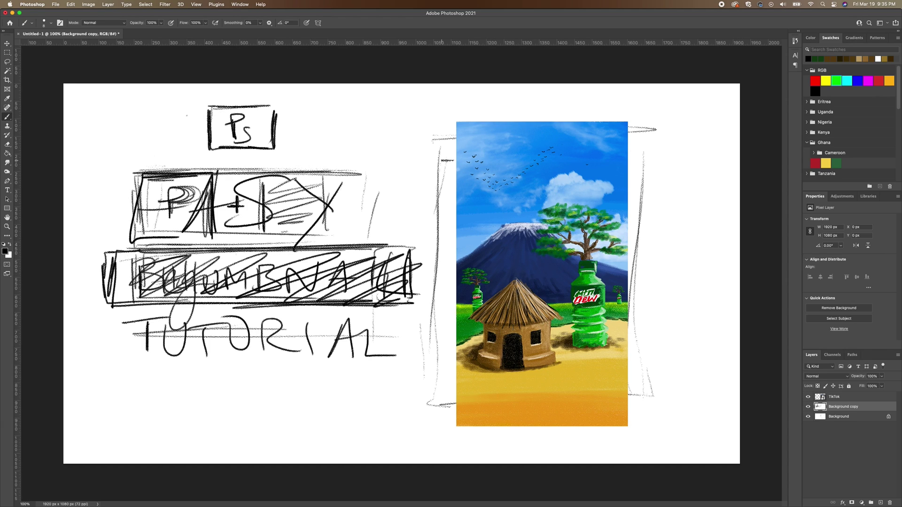
Sketch a tall frame around the TikTok artwork reaching the canvas bottom, with a horizontal band across its base.
{"action": "left_click_drag", "start_coordinate": [439, 162], "coordinate": [441, 230]}
{"action": "left_click_drag", "start_coordinate": [441, 180], "coordinate": [440, 321]}
{"action": "left_click_drag", "start_coordinate": [444, 239], "coordinate": [436, 425]}
{"action": "left_click_drag", "start_coordinate": [443, 308], "coordinate": [440, 464]}
{"action": "left_click_drag", "start_coordinate": [648, 171], "coordinate": [638, 464]}
{"action": "left_click_drag", "start_coordinate": [420, 443], "coordinate": [599, 440]}
{"action": "mouse_move", "coordinate": [396, 447]}
{"action": "left_mouse_down"}
{"action": "mouse_move", "coordinate": [598, 441]}
{"action": "mouse_move", "coordinate": [461, 449]}
{"action": "mouse_move", "coordinate": [403, 428]}
{"action": "mouse_move", "coordinate": [702, 427]}
{"action": "mouse_move", "coordinate": [610, 455]}
{"action": "mouse_move", "coordinate": [392, 458]}
{"action": "mouse_move", "coordinate": [430, 454]}
{"action": "left_mouse_up"}
{"action": "left_click_drag", "start_coordinate": [440, 171], "coordinate": [469, 169]}
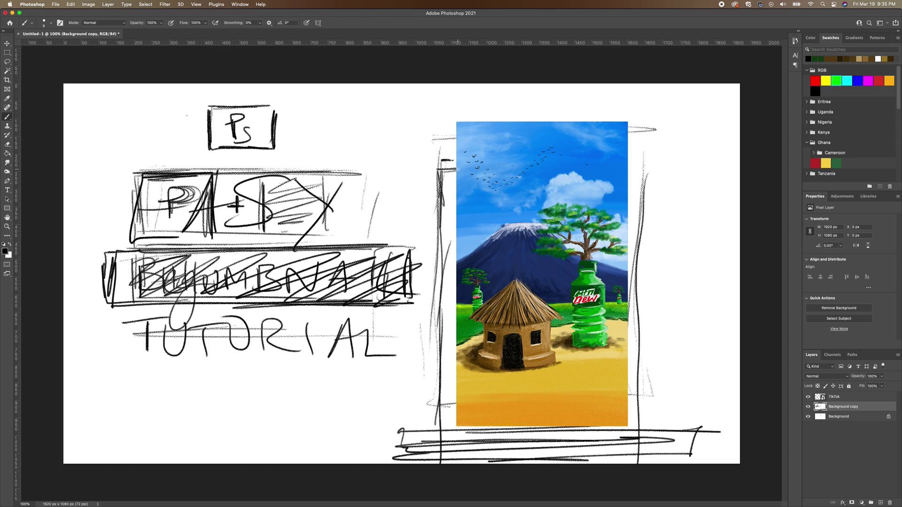
Reinforce the frame around the artwork with extra vertical strokes along both sides and at its lower corners.
{"action": "mouse_move", "coordinate": [629, 165]}
{"action": "left_mouse_down"}
{"action": "mouse_move", "coordinate": [658, 166]}
{"action": "mouse_move", "coordinate": [640, 223]}
{"action": "mouse_move", "coordinate": [632, 358]}
{"action": "left_mouse_up"}
{"action": "left_click_drag", "start_coordinate": [655, 209], "coordinate": [630, 407]}
{"action": "left_click_drag", "start_coordinate": [640, 291], "coordinate": [654, 430]}
{"action": "left_click_drag", "start_coordinate": [658, 392], "coordinate": [648, 445]}
{"action": "left_click_drag", "start_coordinate": [455, 433], "coordinate": [443, 437]}
{"action": "left_click_drag", "start_coordinate": [426, 416], "coordinate": [435, 366]}
{"action": "left_click_drag", "start_coordinate": [431, 181], "coordinate": [435, 383]}
{"action": "mouse_move", "coordinate": [428, 418]}
{"action": "left_mouse_down"}
{"action": "mouse_move", "coordinate": [435, 179]}
{"action": "mouse_move", "coordinate": [447, 169]}
{"action": "mouse_move", "coordinate": [454, 414]}
{"action": "left_mouse_up"}
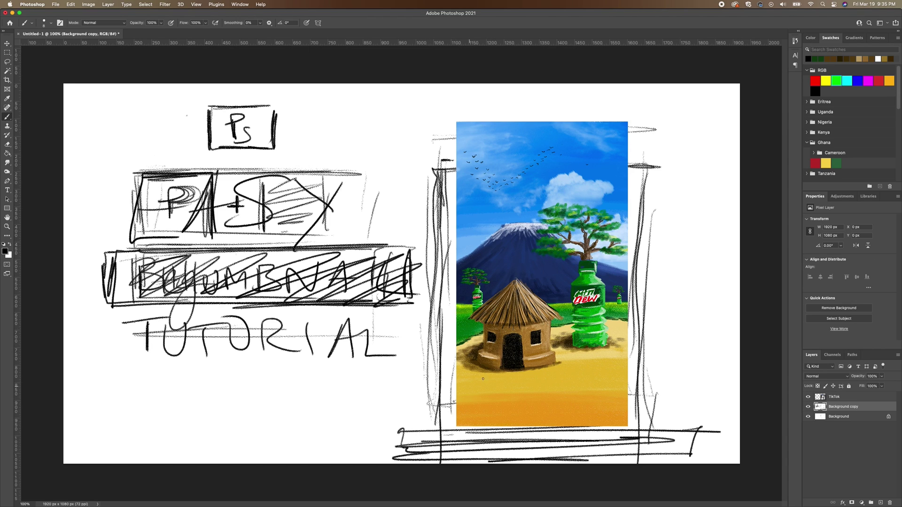
{"action": "mouse_move", "coordinate": [648, 416]}
{"action": "left_mouse_down"}
{"action": "mouse_move", "coordinate": [672, 205]}
{"action": "mouse_move", "coordinate": [670, 420]}
{"action": "left_mouse_up"}
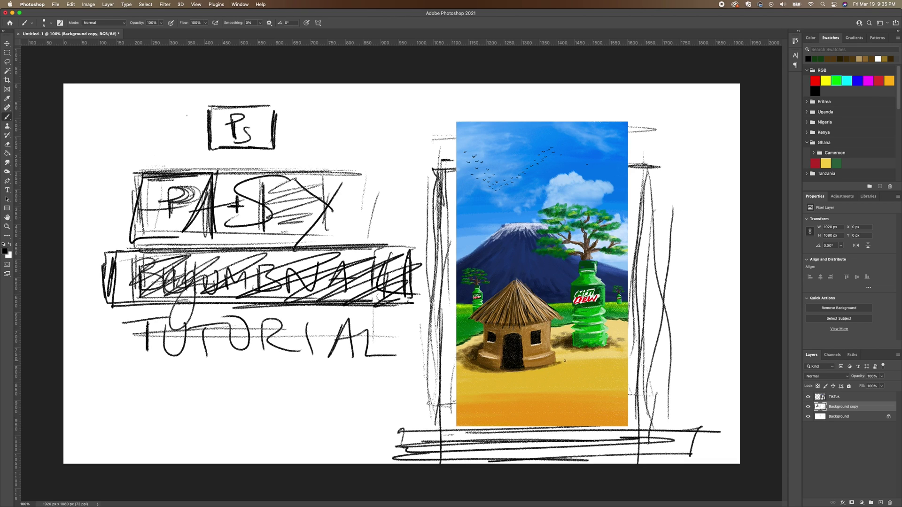
Add a new layer above the sketch and fill it with black using the Paint Bucket.
{"action": "left_click", "coordinate": [881, 503]}
{"action": "left_click", "coordinate": [7, 154]}
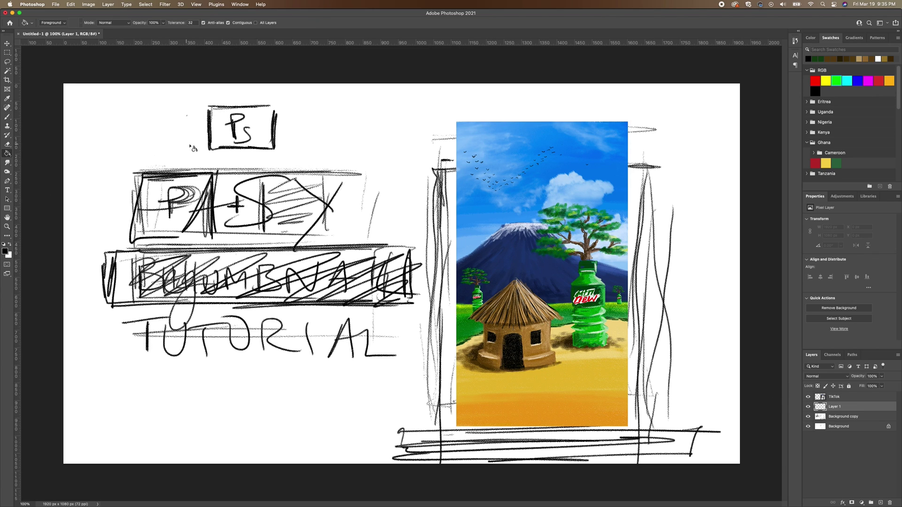
{"action": "left_click", "coordinate": [187, 151]}
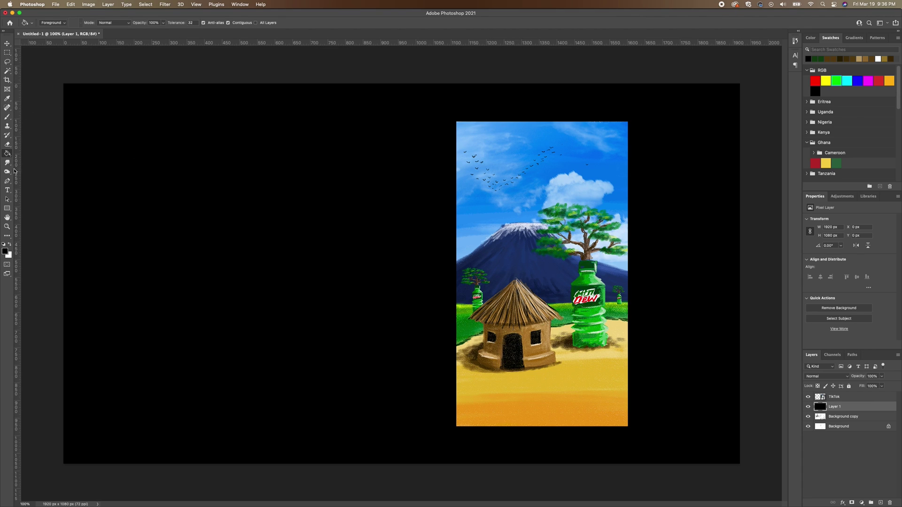
Add a text layer reading EASY beside the artwork and set its colour to white.
{"action": "left_click", "coordinate": [7, 189]}
{"action": "left_click", "coordinate": [198, 218]}
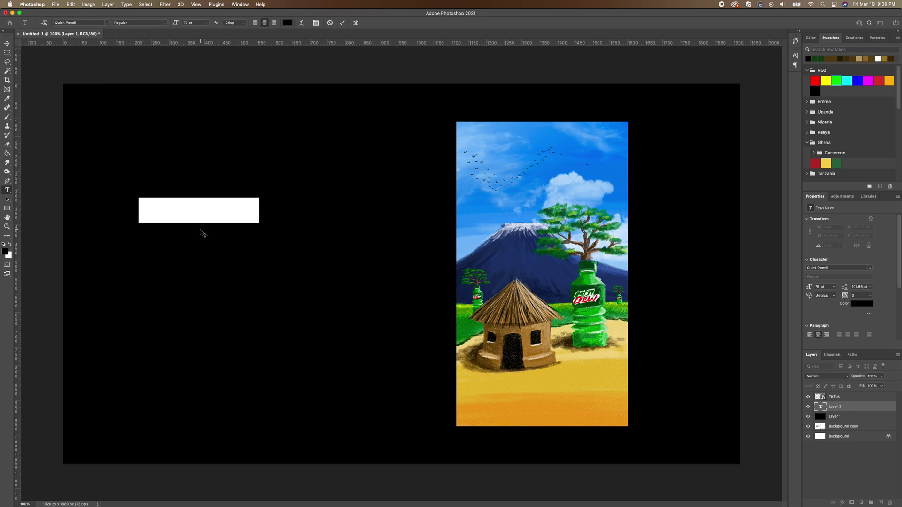
{"action": "triple_click", "coordinate": [201, 208]}
{"action": "type", "text": "Text"}
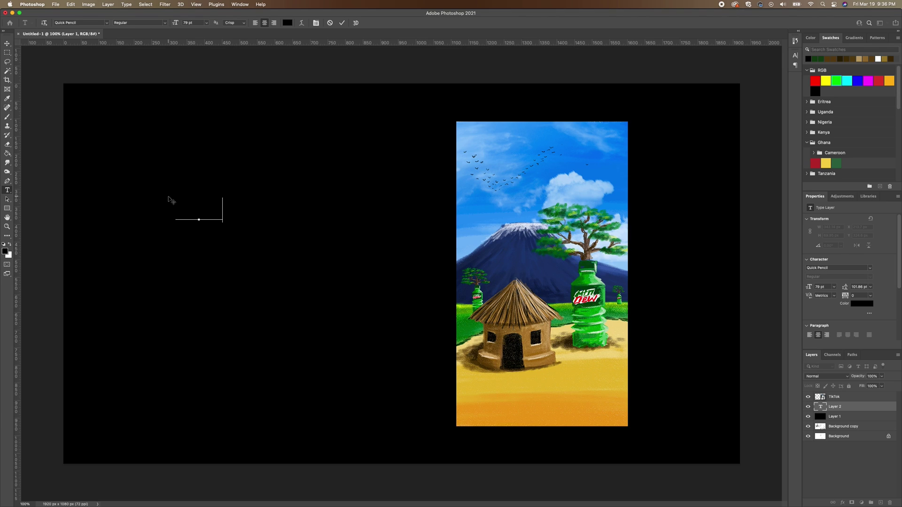
{"action": "key", "text": "super+a"}
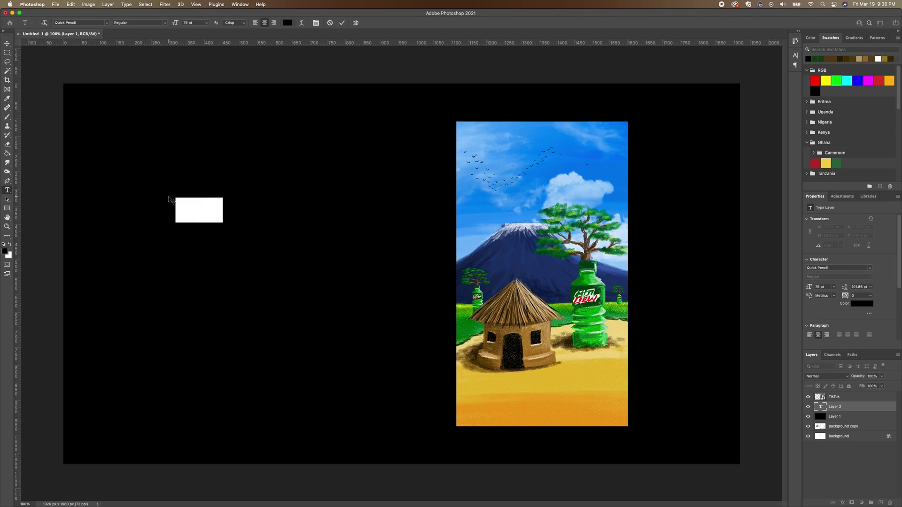
{"action": "left_click", "coordinate": [287, 23]}
{"action": "left_click_drag", "start_coordinate": [88, 151], "coordinate": [40, 117]}
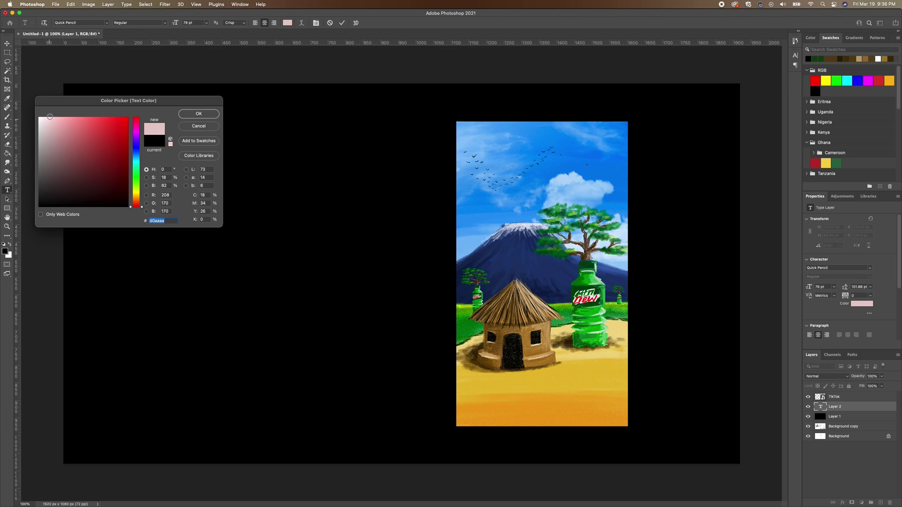
{"action": "left_click", "coordinate": [198, 114]}
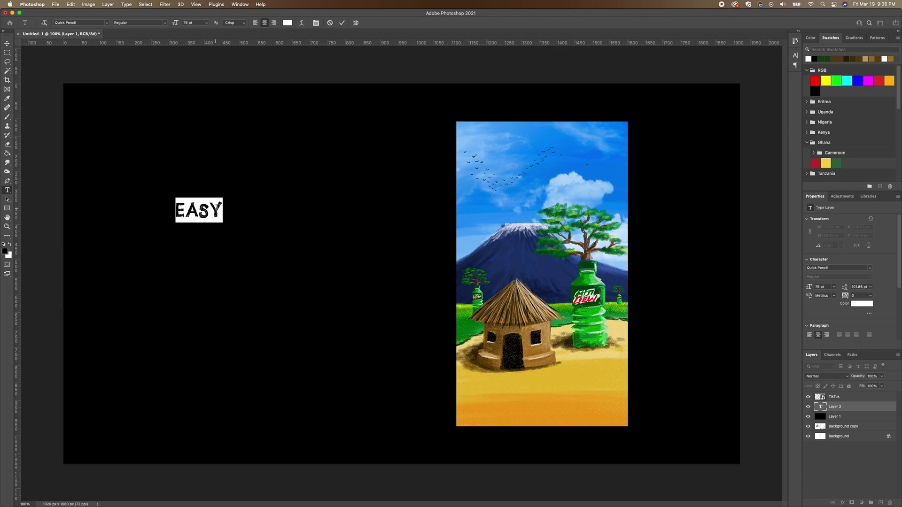
Add THUMBNAIL and TUTORIAL as second and third lines below EASY in the text layer.
{"action": "key", "text": "Right"}
{"action": "type", "text": "TH"}
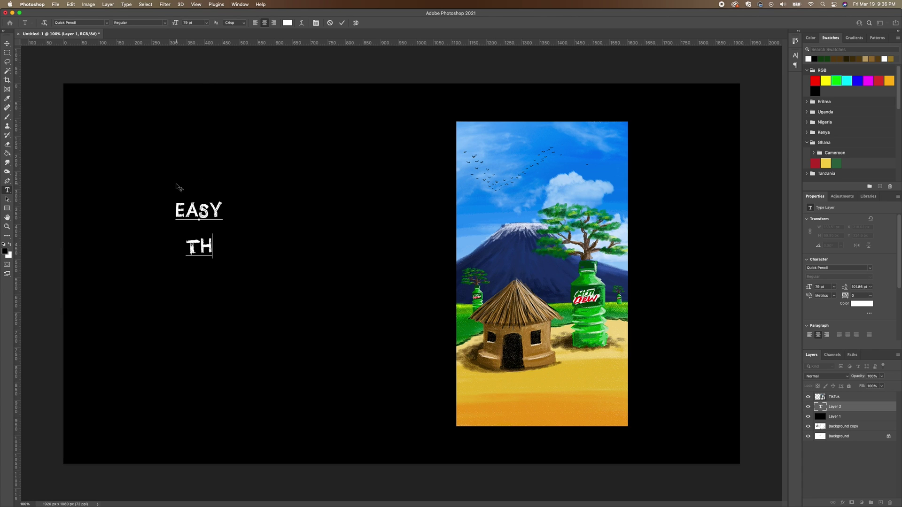
{"action": "type", "text": "UMBNAIL"}
{"action": "key", "text": "Return"}
{"action": "type", "text": "T"}
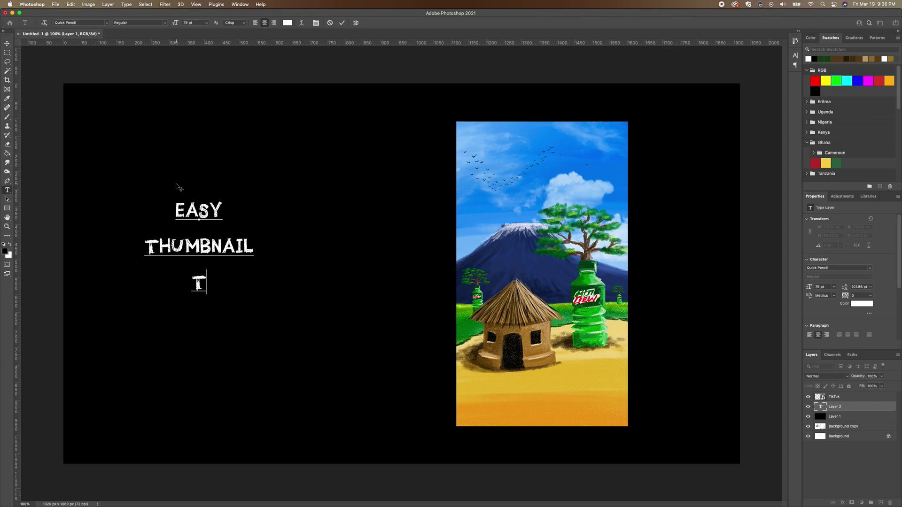
{"action": "type", "text": "UTORIAL"}
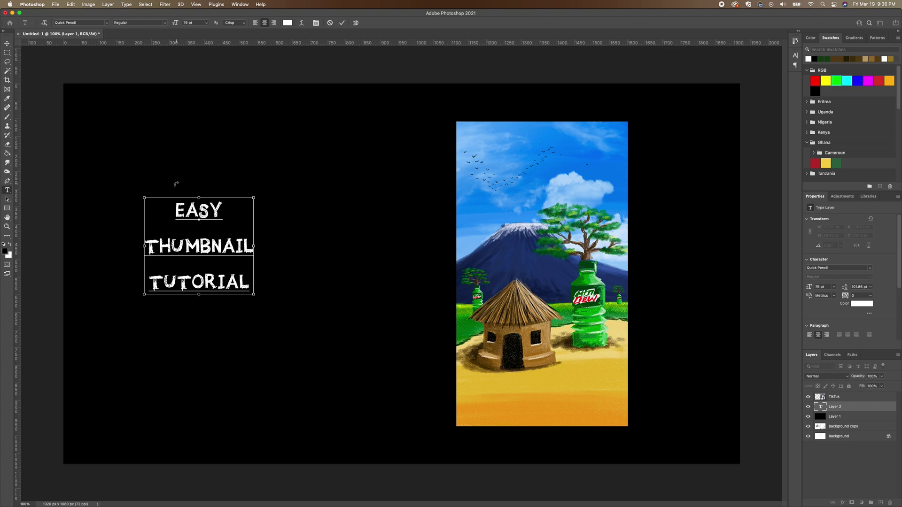
Pull out a vertical guide left of the canvas and move the title against the inner left guide, centred vertically.
{"action": "key", "text": "super+a"}
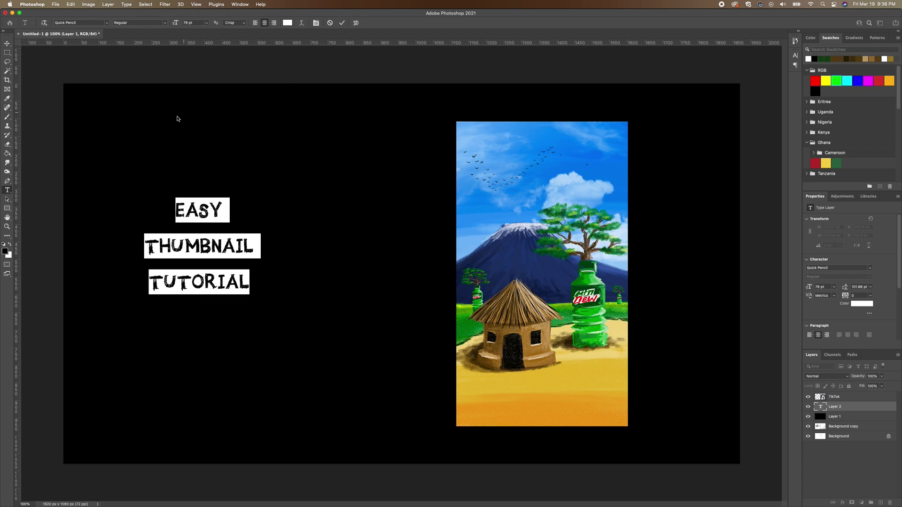
{"action": "left_click", "coordinate": [7, 42]}
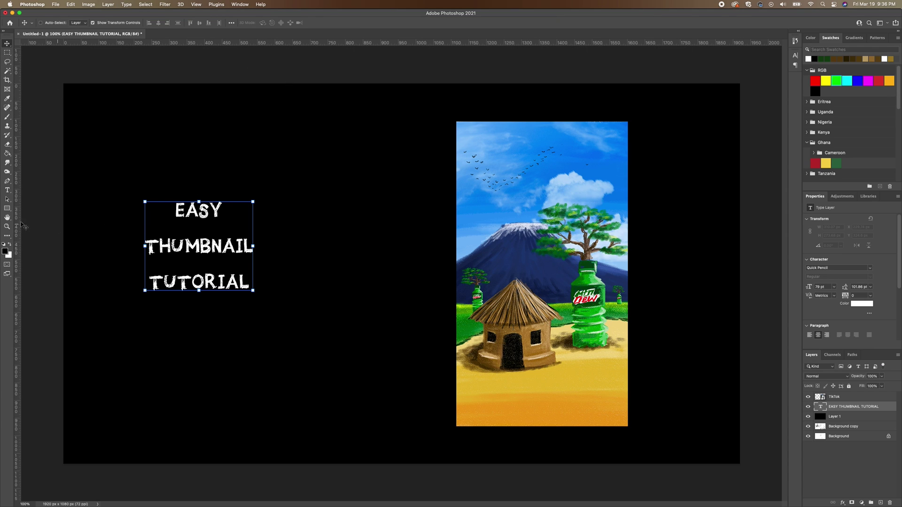
{"action": "left_click_drag", "start_coordinate": [17, 229], "coordinate": [32, 217]}
{"action": "left_click_drag", "start_coordinate": [219, 290], "coordinate": [206, 318]}
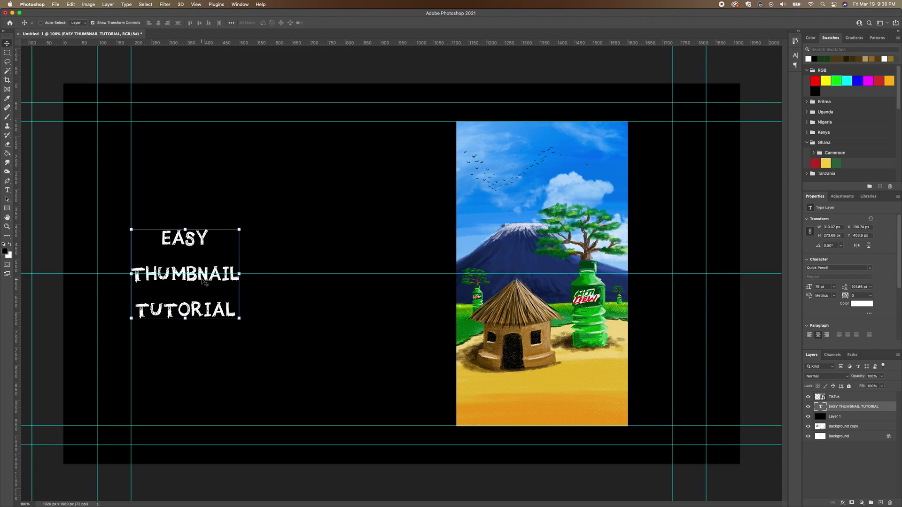
Set the whole title's font size to 200 pt and move it back inside the inner left guide.
{"action": "double_click", "coordinate": [203, 281]}
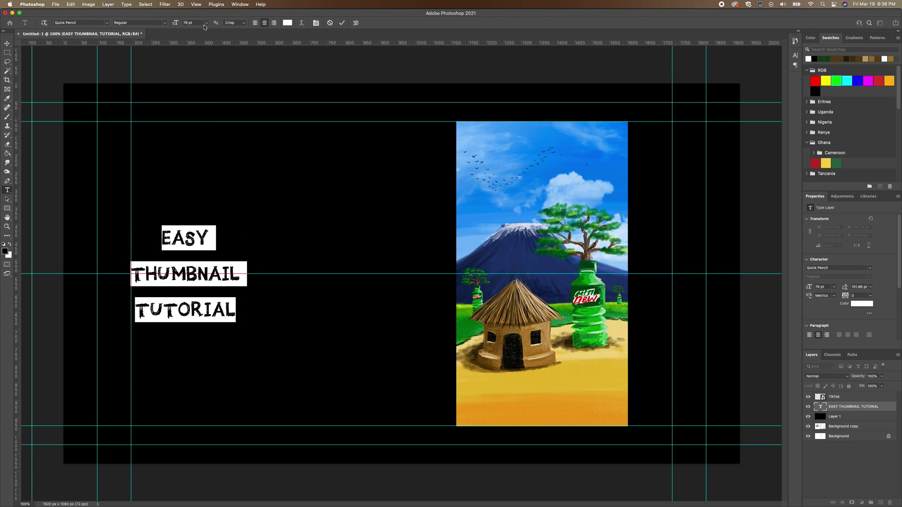
{"action": "left_click", "coordinate": [206, 23]}
{"action": "left_click", "coordinate": [193, 134]}
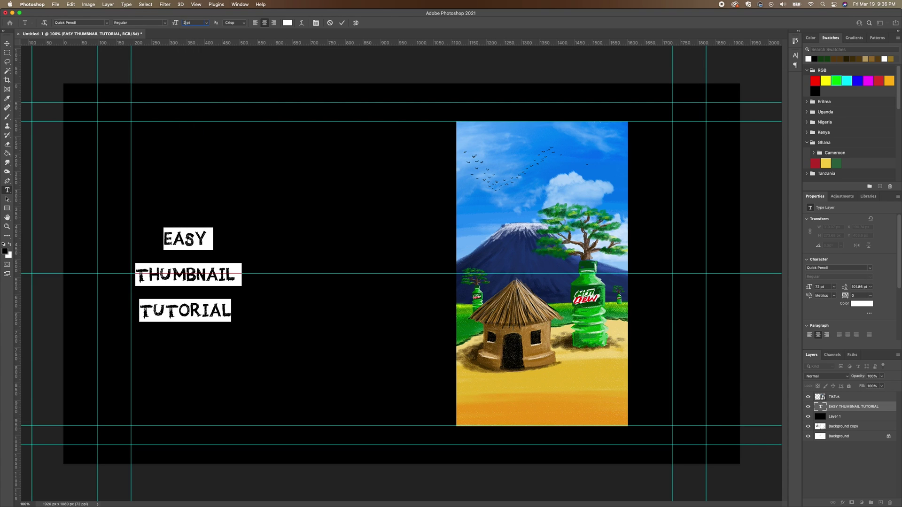
{"action": "key", "text": "Return"}
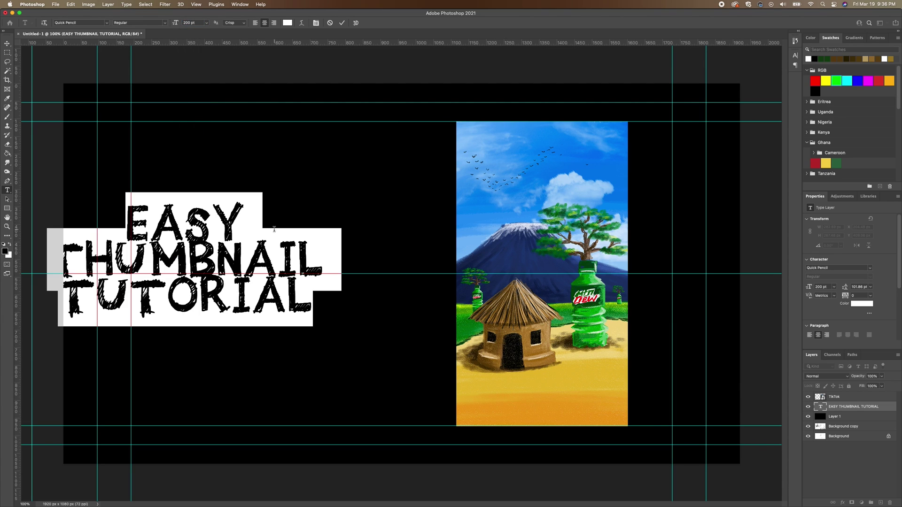
{"action": "left_click", "coordinate": [7, 43]}
{"action": "left_click_drag", "start_coordinate": [214, 238], "coordinate": [296, 253]}
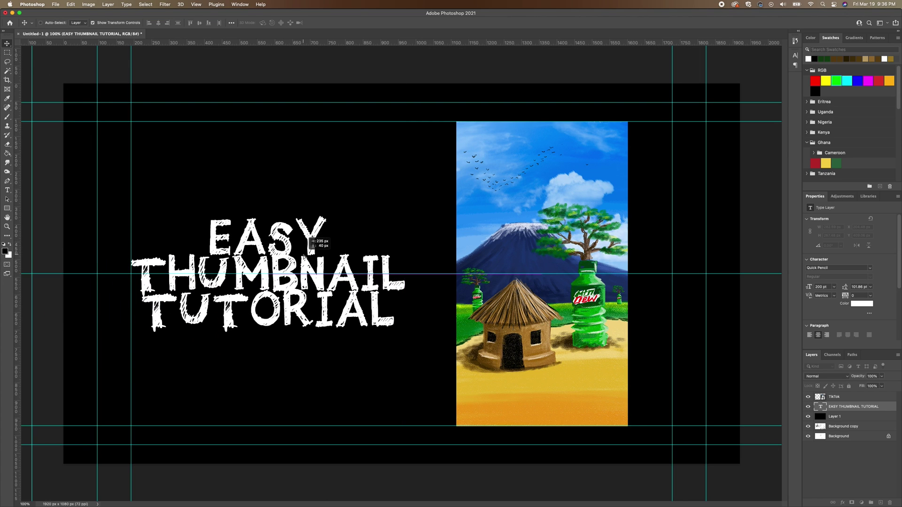
Change the font of the whole title to Bebas Neue Regular.
{"action": "double_click", "coordinate": [287, 276]}
{"action": "left_click", "coordinate": [96, 21]}
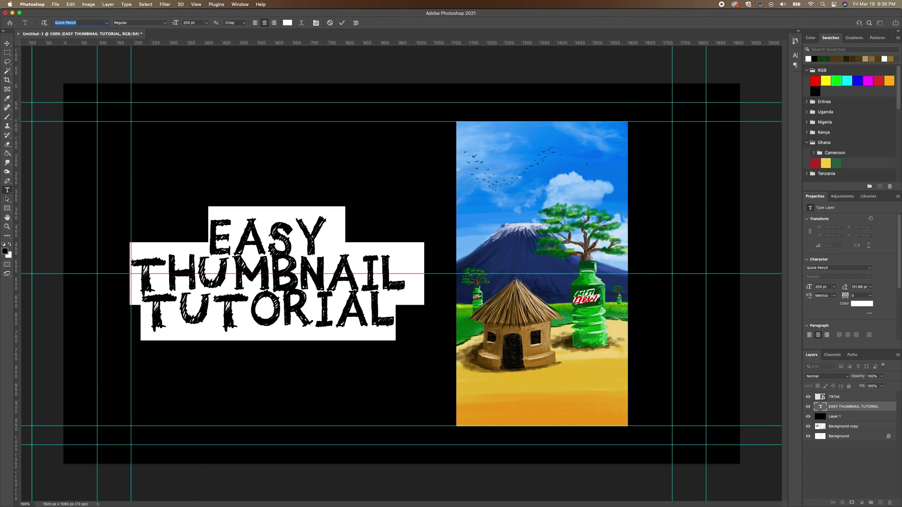
{"action": "type", "text": "BEB"}
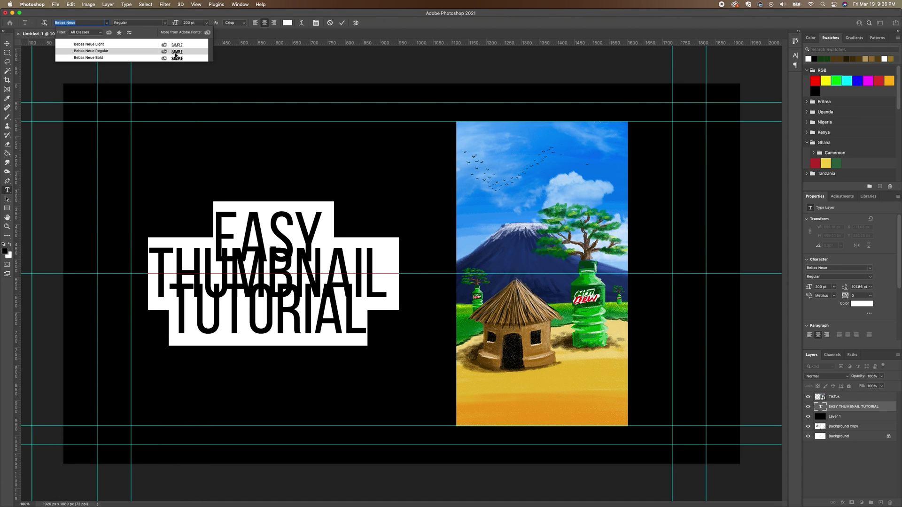
{"action": "left_click", "coordinate": [177, 54]}
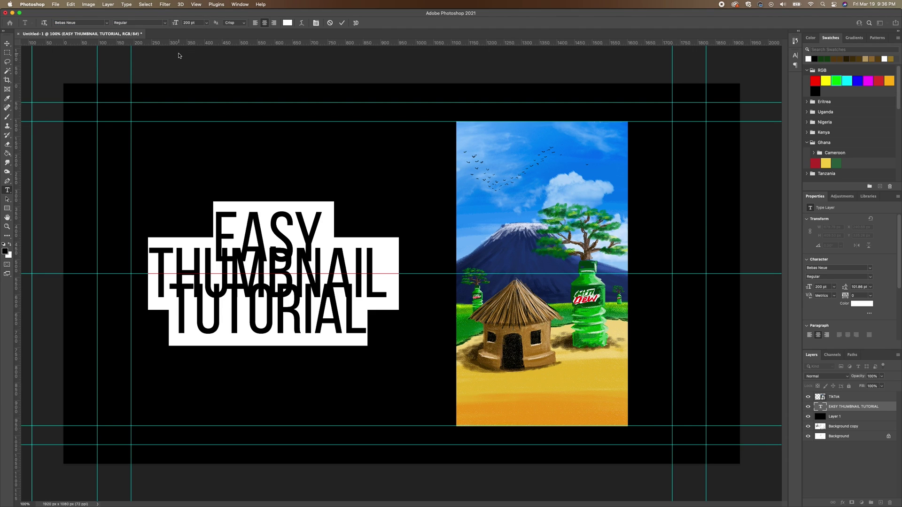
Set the leading of the whole EASY THUMBNAIL TUTORIAL title to Auto.
{"action": "double_click", "coordinate": [278, 228]}
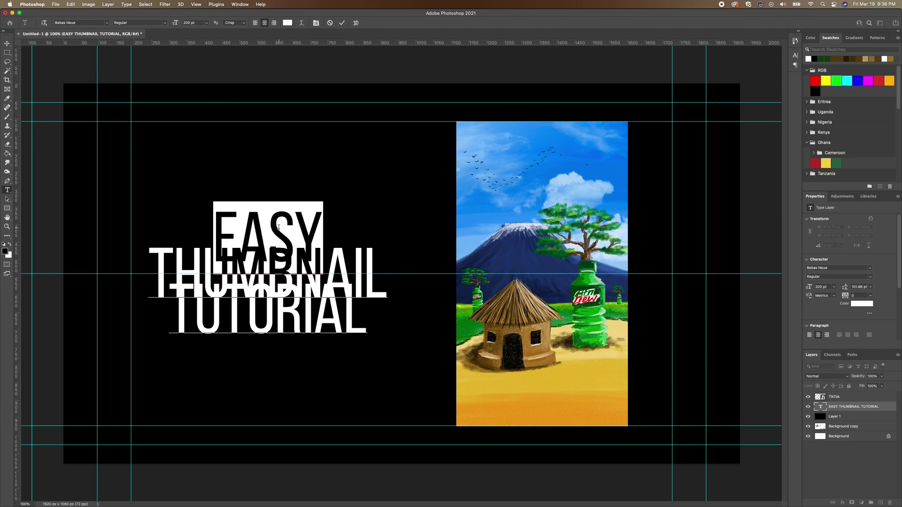
{"action": "key", "text": "super+a"}
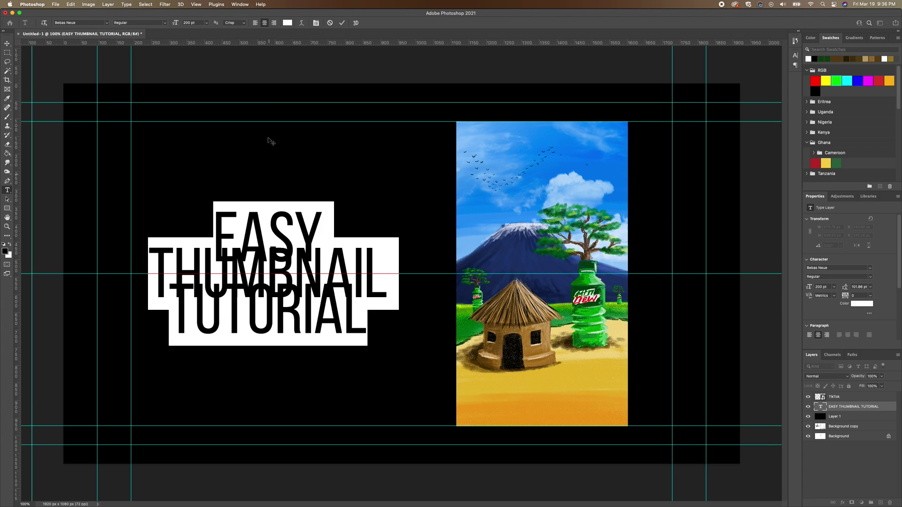
{"action": "left_click", "coordinate": [240, 4]}
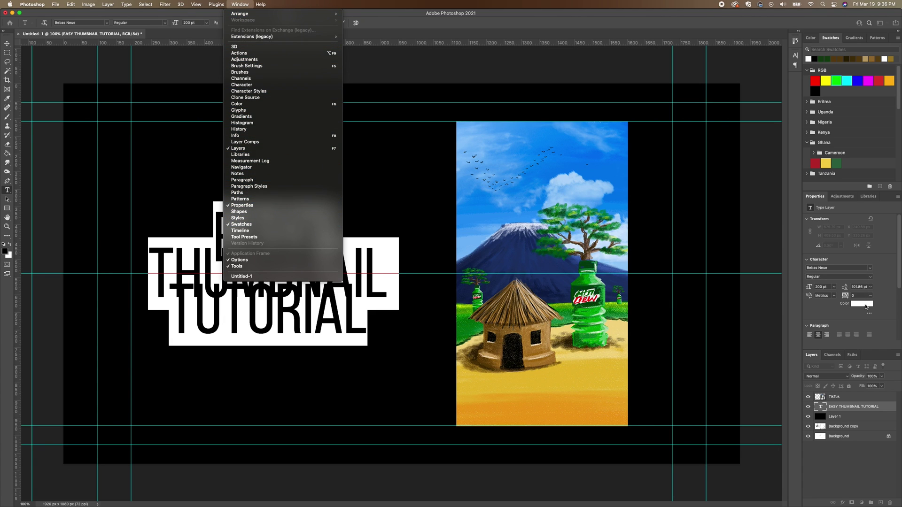
{"action": "left_click", "coordinate": [874, 292]}
{"action": "left_click", "coordinate": [870, 287]}
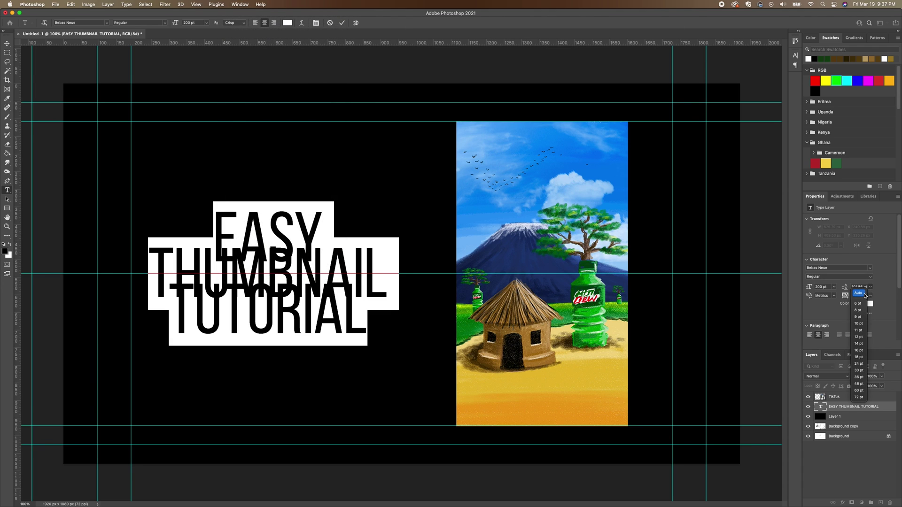
{"action": "left_click", "coordinate": [859, 294]}
{"action": "left_click", "coordinate": [290, 310]}
Set the font size of the word EASY to 300 pt.
{"action": "double_click", "coordinate": [255, 207]}
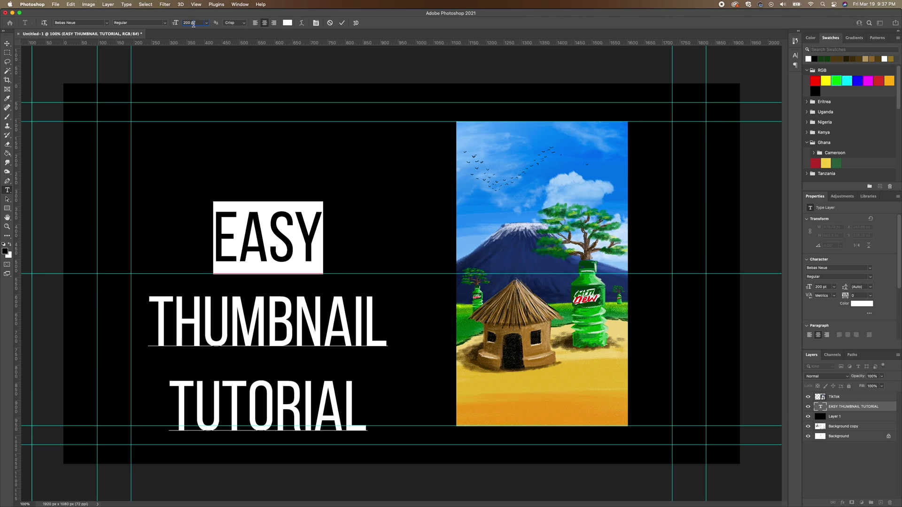
{"action": "key", "text": "Up"}
{"action": "key", "text": "Up"}
{"action": "key", "text": "Up"}
{"action": "key", "text": "Up"}
{"action": "key", "text": "Up"}
{"action": "key", "text": "Up"}
{"action": "key", "text": "Up"}
{"action": "key", "text": "Up"}
{"action": "key", "text": "Up"}
{"action": "key", "text": "Up"}
{"action": "key", "text": "Up"}
{"action": "key", "text": "Up"}
{"action": "key", "text": "Up"}
{"action": "key", "text": "Up"}
{"action": "key", "text": "Up"}
{"action": "key", "text": "Up"}
{"action": "key", "text": "Up"}
{"action": "key", "text": "Up"}
{"action": "key", "text": "Up"}
{"action": "key", "text": "Up"}
{"action": "key", "text": "Up"}
{"action": "key", "text": "Up"}
{"action": "key", "text": "Up"}
{"action": "key", "text": "Up"}
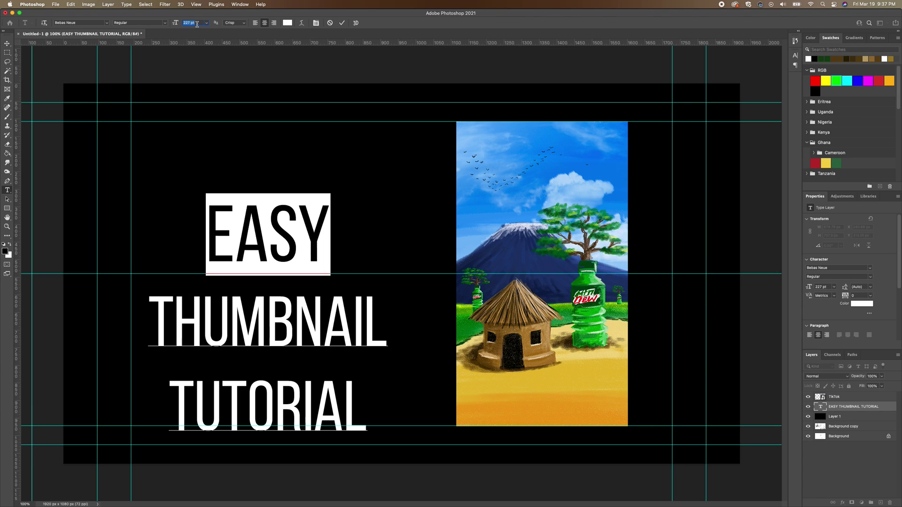
{"action": "key", "text": "Up"}
{"action": "key", "text": "Up"}
{"action": "key", "text": "Up"}
{"action": "key", "text": "Up"}
{"action": "key", "text": "Up"}
{"action": "key", "text": "Up"}
{"action": "key", "text": "Up"}
{"action": "key", "text": "Up"}
{"action": "key", "text": "Up"}
{"action": "key", "text": "Up"}
{"action": "key", "text": "Up"}
{"action": "key", "text": "Up"}
{"action": "key", "text": "Up"}
{"action": "key", "text": "Up"}
{"action": "key", "text": "Up"}
{"action": "key", "text": "Up"}
{"action": "key", "text": "Up"}
{"action": "key", "text": "Up"}
{"action": "key", "text": "Up"}
{"action": "key", "text": "Up"}
{"action": "key", "text": "Up"}
{"action": "key", "text": "Up"}
{"action": "type", "text": "3"}
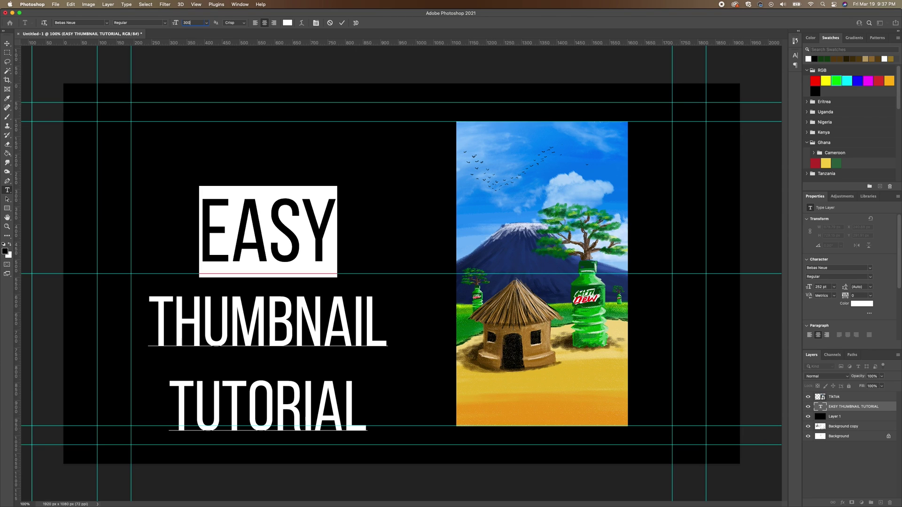
{"action": "key", "text": "Return"}
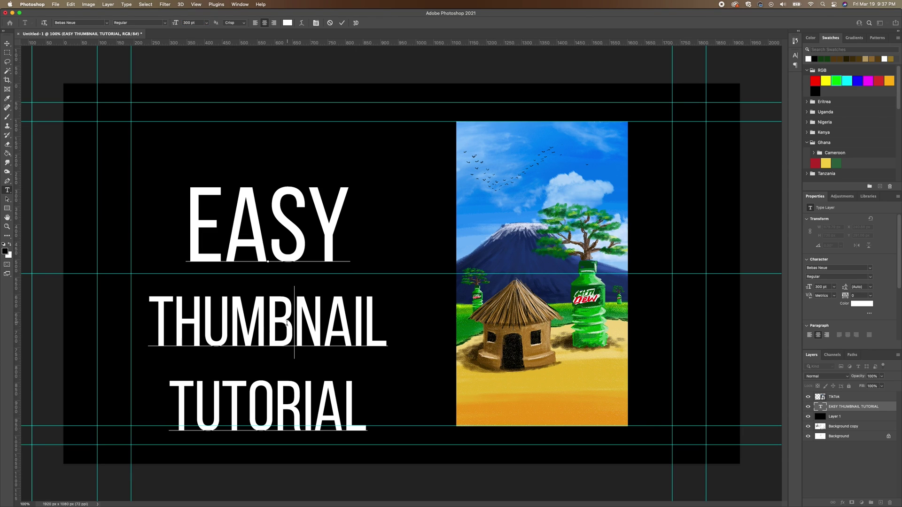
Set the font size of the word THUMBNAIL to 150 pt.
{"action": "double_click", "coordinate": [278, 337]}
{"action": "left_click", "coordinate": [193, 23]}
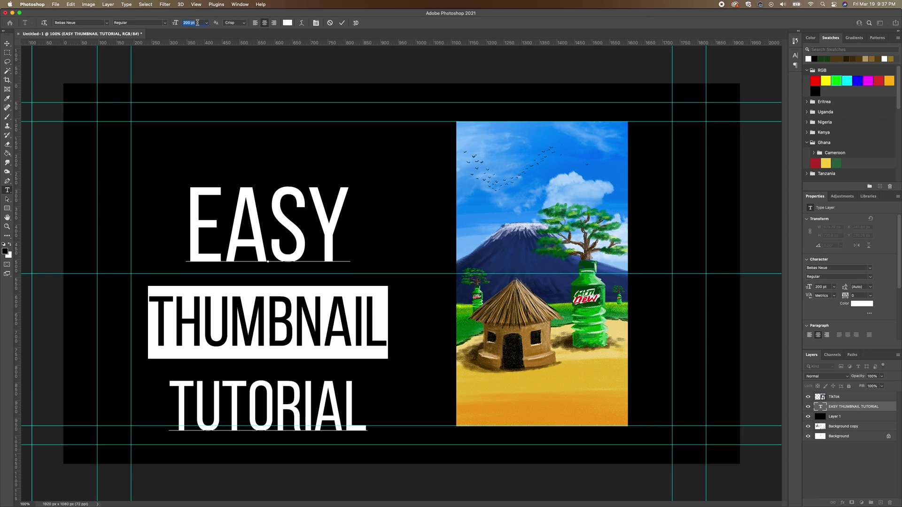
{"action": "type", "text": "150"}
{"action": "key", "text": "Return"}
Change the font of the word TUTORIAL to Avenir Roman.
{"action": "double_click", "coordinate": [260, 385]}
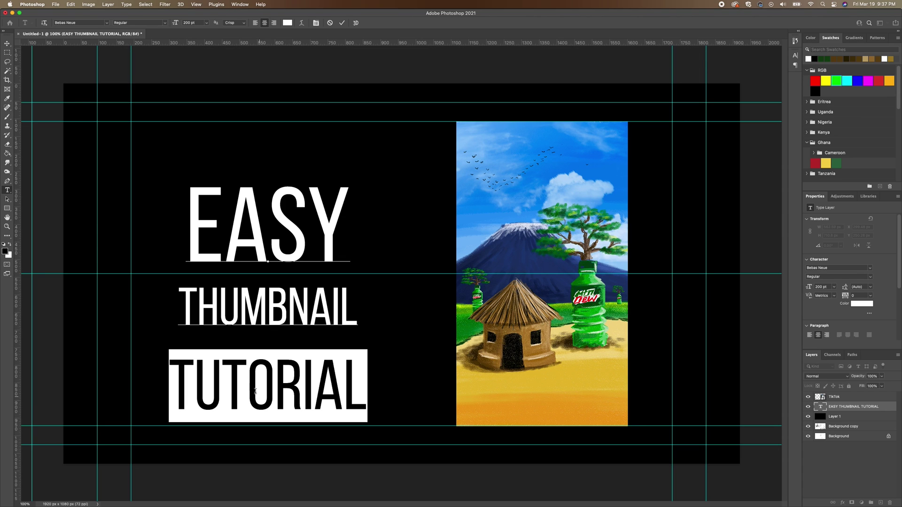
{"action": "left_click", "coordinate": [107, 23]}
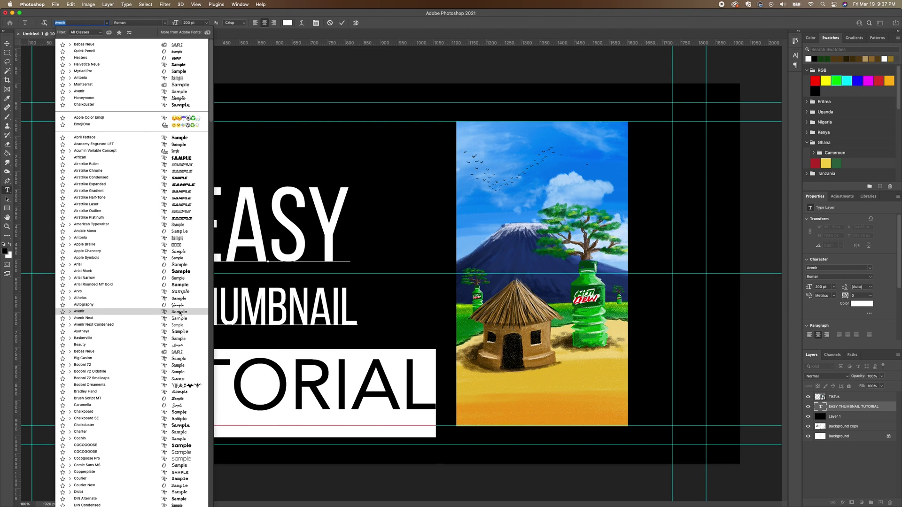
{"action": "left_click", "coordinate": [180, 312]}
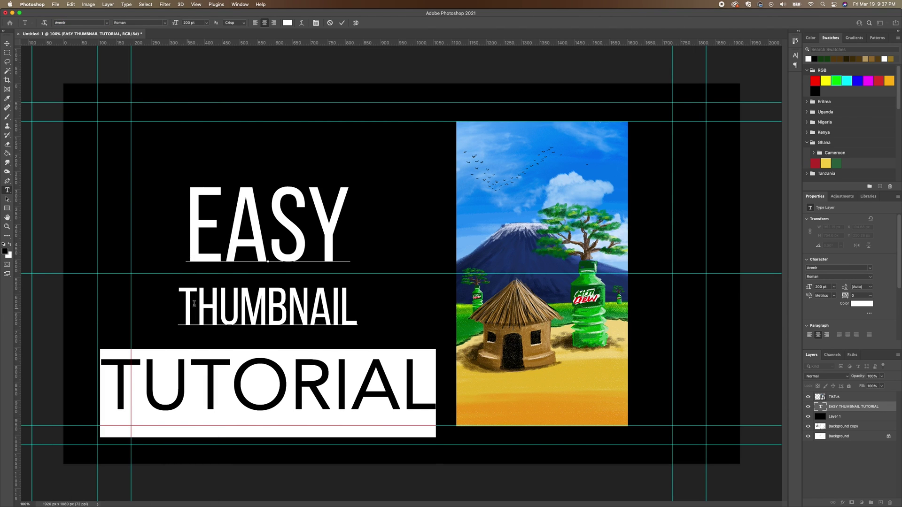
Set the font size of the word TUTORIAL to 104 pt so it is about as wide as THUMBNAIL.
{"action": "left_click", "coordinate": [835, 287]}
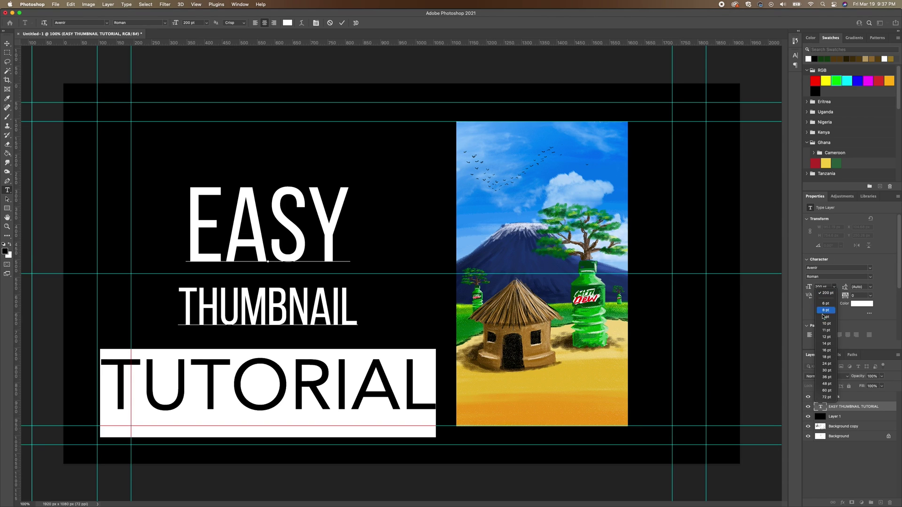
{"action": "left_click", "coordinate": [818, 399]}
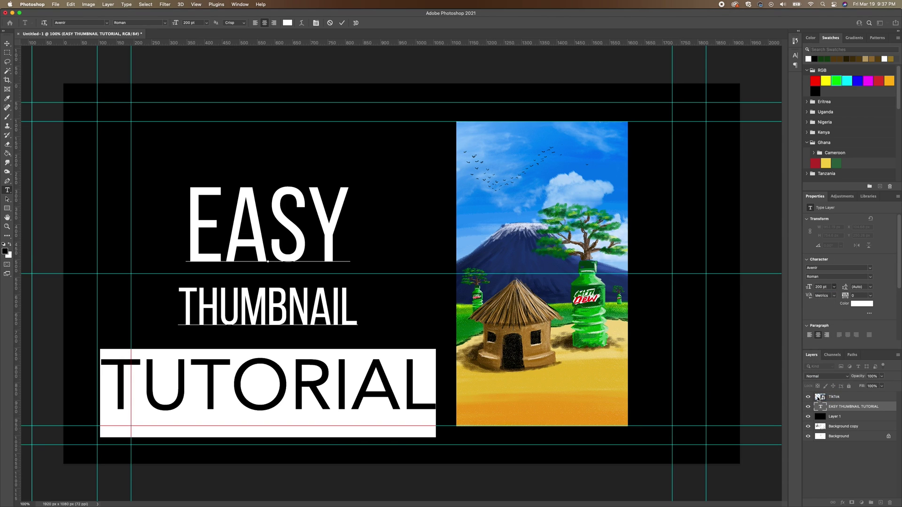
{"action": "left_click", "coordinate": [871, 287]}
{"action": "left_click", "coordinate": [871, 289]}
{"action": "double_click", "coordinate": [818, 288]}
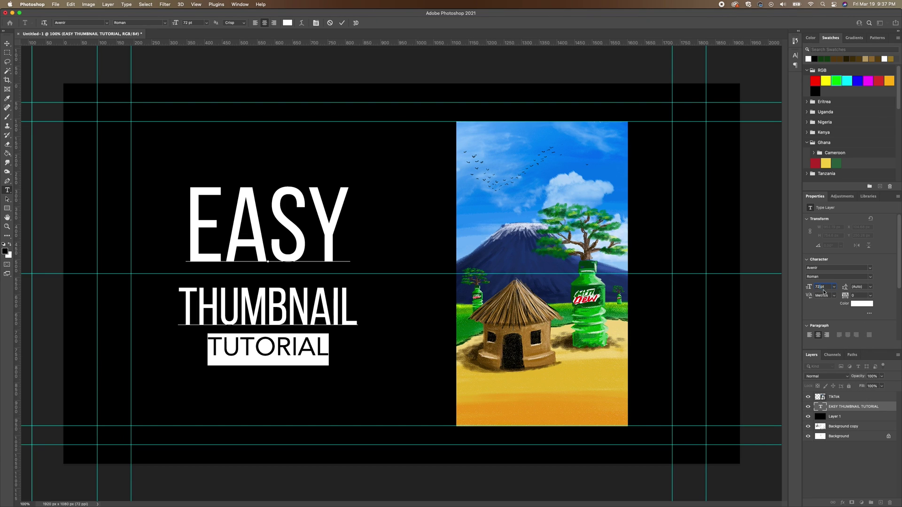
{"action": "key", "text": "Up"}
{"action": "key", "text": "Up"}
{"action": "key", "text": "Up"}
{"action": "key", "text": "Up"}
{"action": "key", "text": "Up"}
{"action": "key", "text": "Up"}
{"action": "key", "text": "Up"}
{"action": "key", "text": "Up"}
{"action": "key", "text": "Up"}
{"action": "key", "text": "Up"}
{"action": "key", "text": "Up"}
{"action": "key", "text": "Up"}
{"action": "key", "text": "Up"}
{"action": "key", "text": "Up"}
{"action": "key", "text": "Up"}
{"action": "key", "text": "Up"}
{"action": "key", "text": "Up"}
{"action": "key", "text": "Up"}
{"action": "key", "text": "Up"}
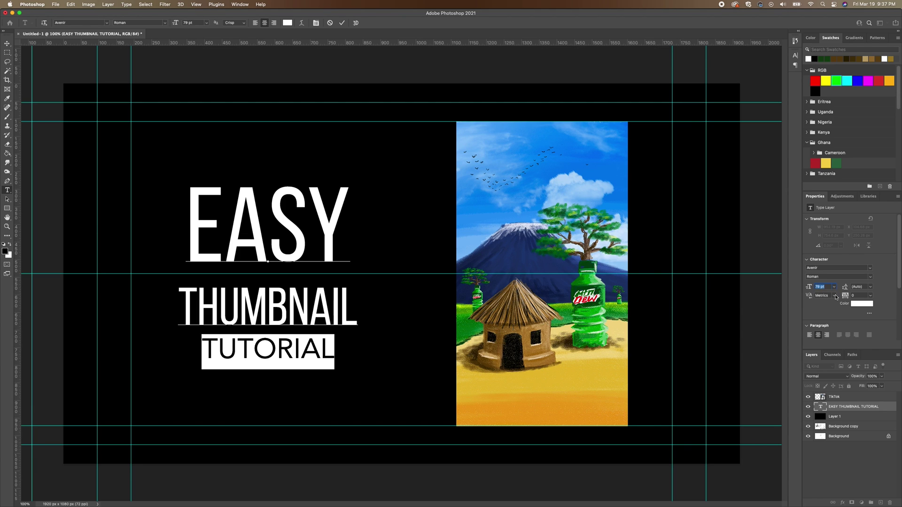
{"action": "key", "text": "Up"}
{"action": "key", "text": "Up"}
{"action": "key", "text": "Up"}
{"action": "key", "text": "Up"}
{"action": "key", "text": "Up"}
{"action": "key", "text": "Up"}
{"action": "key", "text": "Up"}
{"action": "key", "text": "Up"}
{"action": "key", "text": "Up"}
{"action": "key", "text": "Up"}
{"action": "key", "text": "Up"}
{"action": "key", "text": "Up"}
{"action": "key", "text": "Up"}
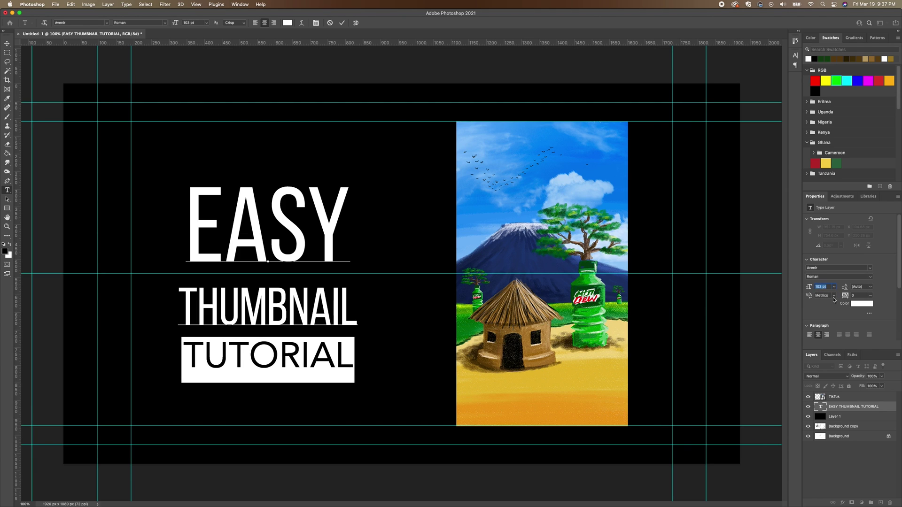
Commit the text edits and reposition the title block in the black area beside the artwork.
{"action": "left_click", "coordinate": [291, 243]}
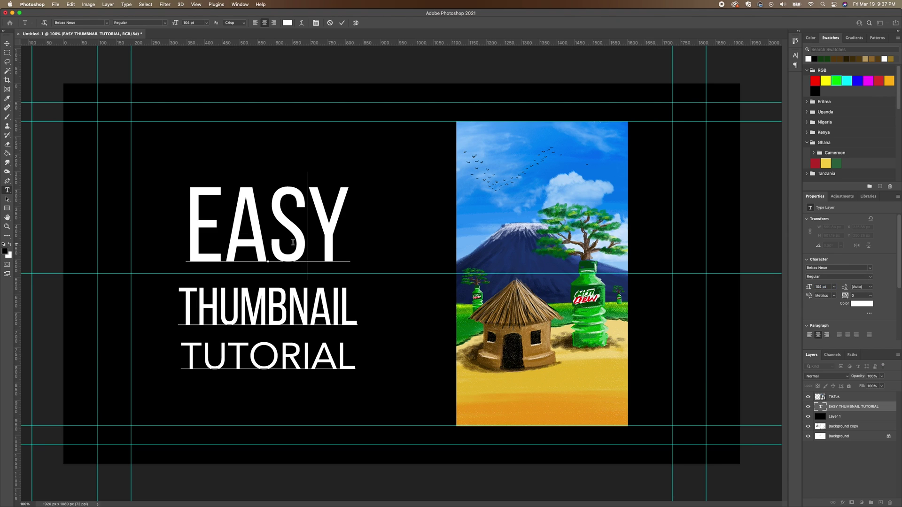
{"action": "left_click", "coordinate": [342, 23]}
{"action": "key", "text": "v"}
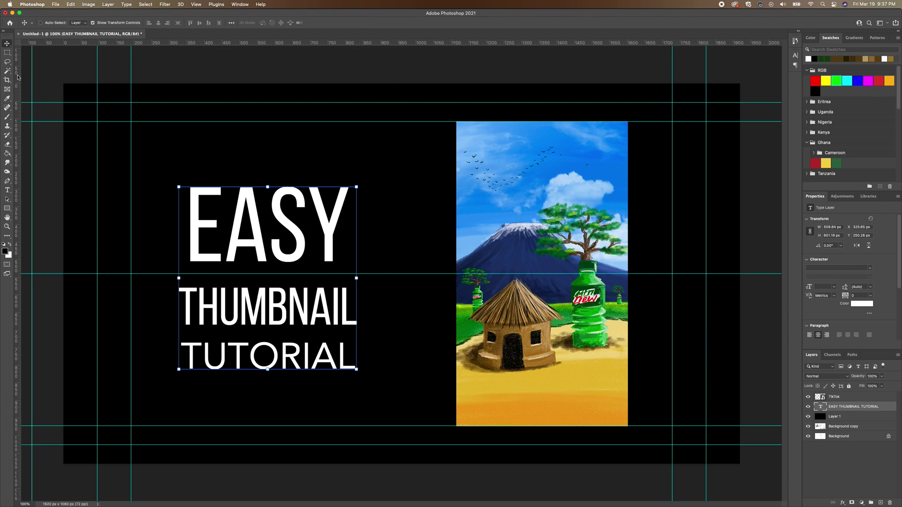
{"action": "left_click_drag", "start_coordinate": [275, 223], "coordinate": [251, 221]}
{"action": "left_click_drag", "start_coordinate": [267, 312], "coordinate": [286, 317]}
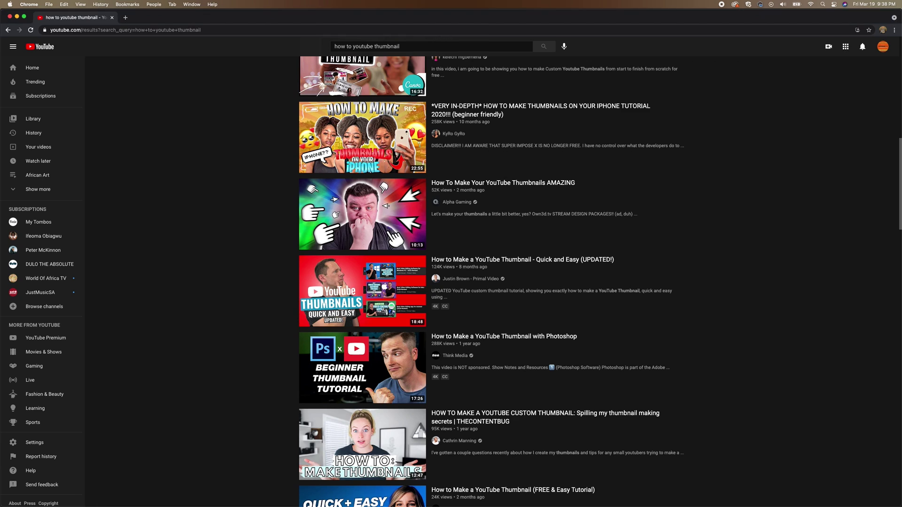
Switch to Chrome, search Google Images for BOOB ROSS in a new tab and look through the image results.
{"action": "left_click", "coordinate": [125, 17]}
{"action": "type", "text": "BOOB RO"}
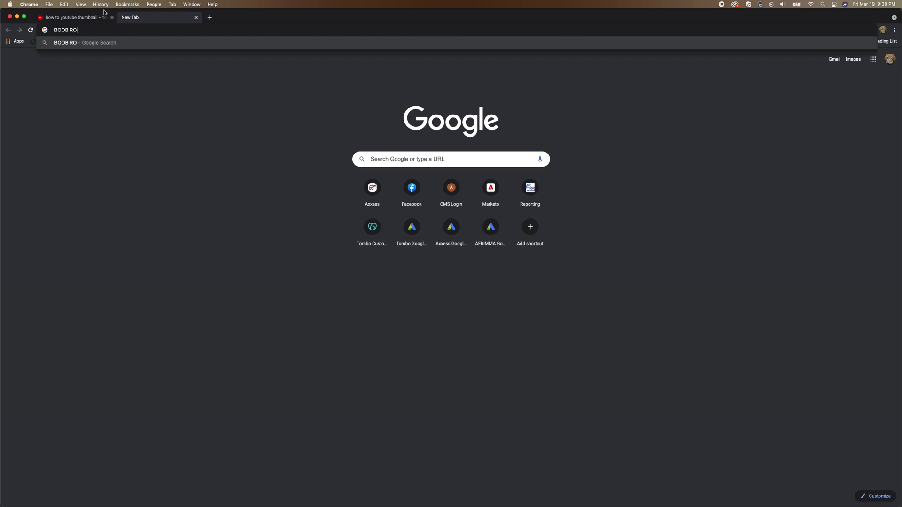
{"action": "type", "text": "SS"}
{"action": "key", "text": "Return"}
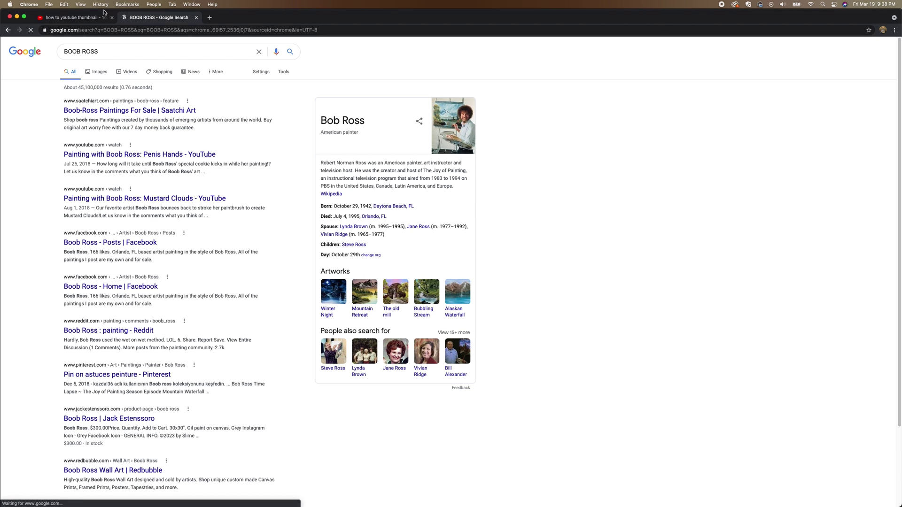
{"action": "left_click", "coordinate": [100, 72]}
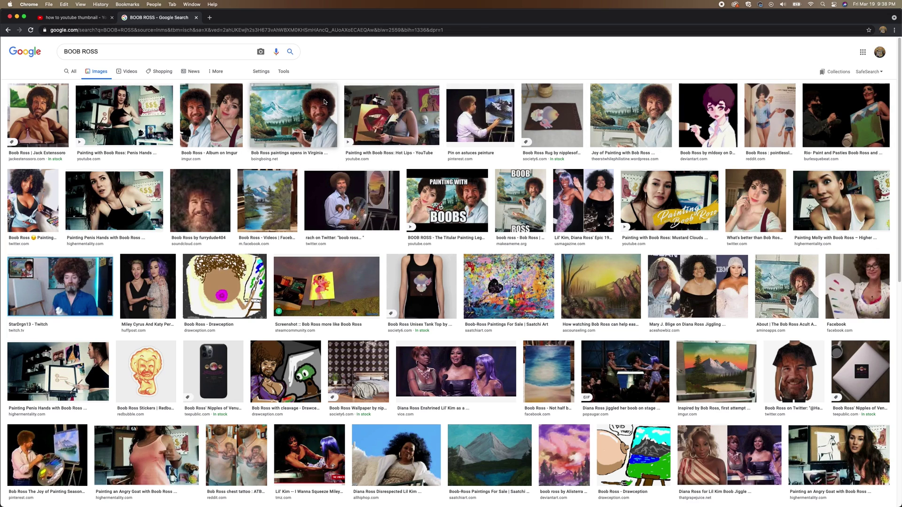
{"action": "scroll", "coordinate": [401, 325], "scroll_direction": "down", "scroll_amount": 5}
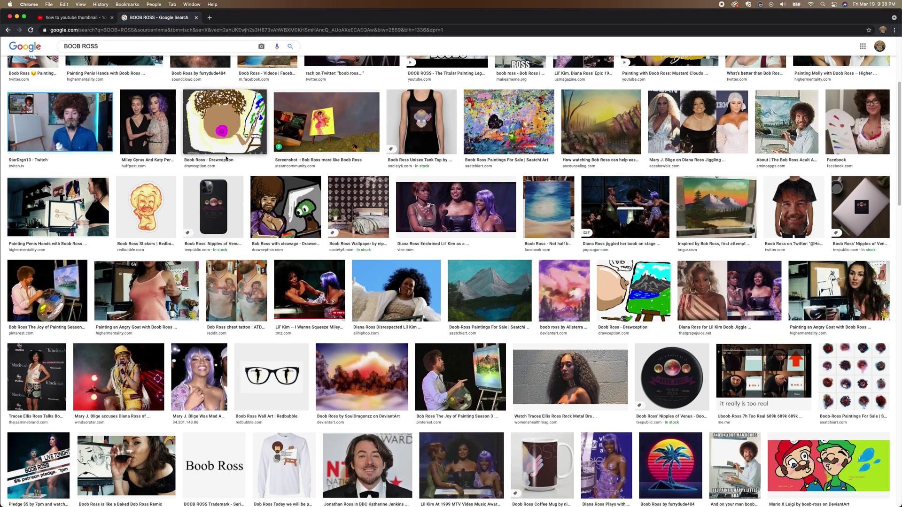
{"action": "scroll", "coordinate": [223, 158], "scroll_direction": "up", "scroll_amount": 5}
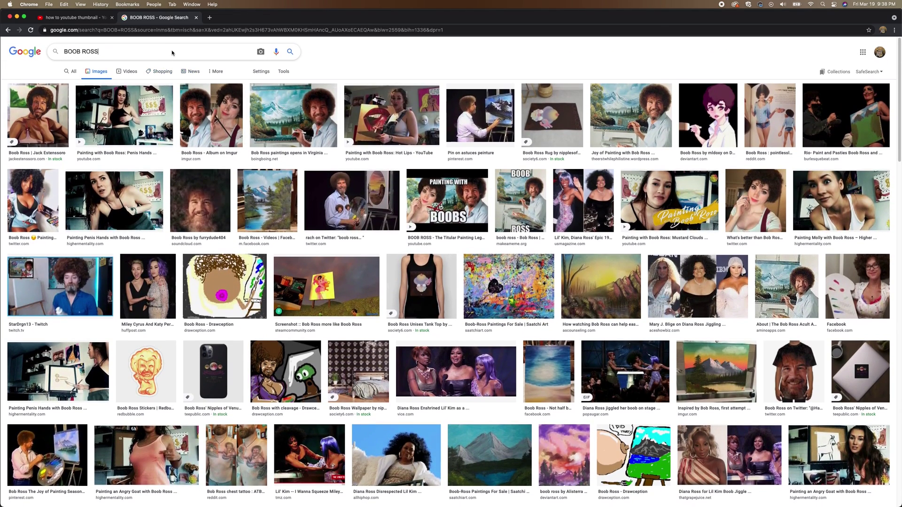
Replace the image search with one for EASEL.
{"action": "triple_click", "coordinate": [171, 53]}
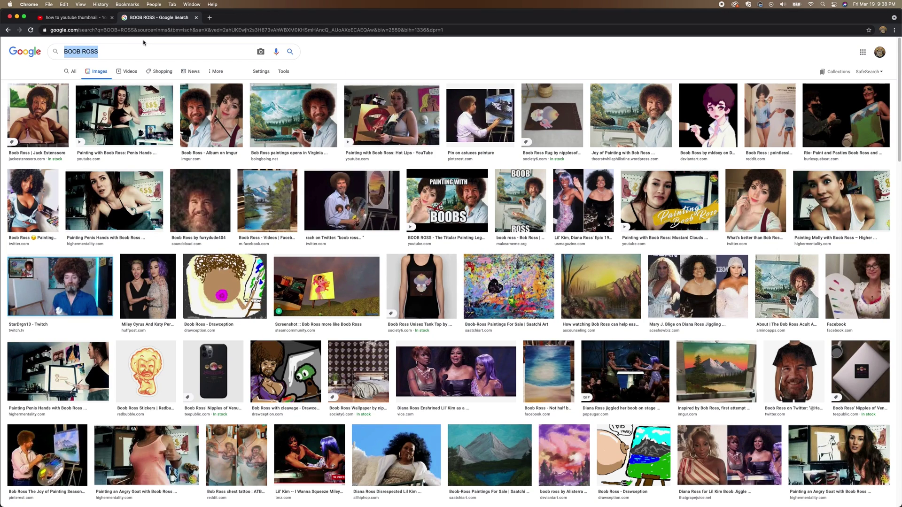
{"action": "type", "text": "EASE"}
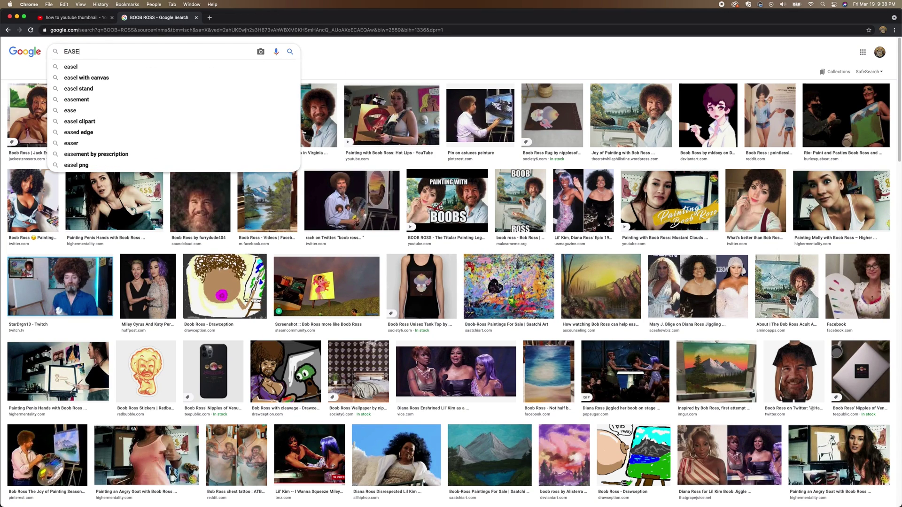
{"action": "type", "text": "TL"}
{"action": "key", "text": "Return"}
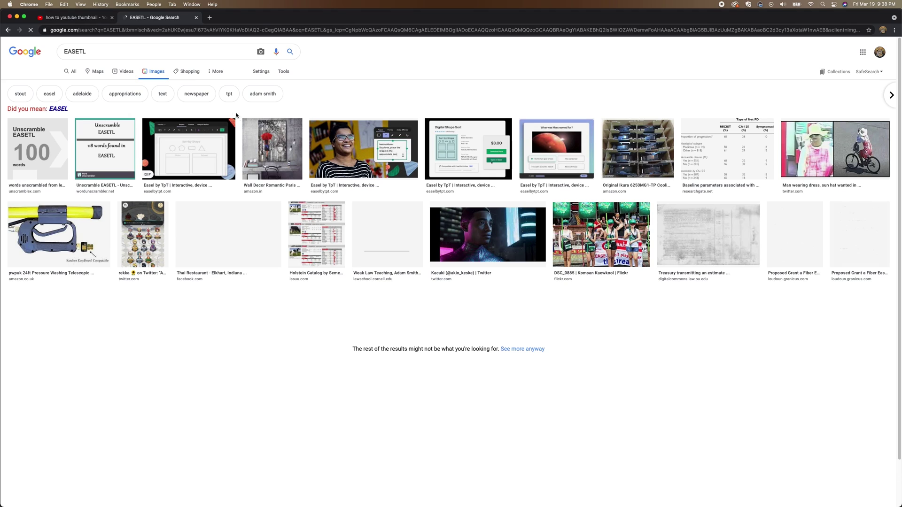
{"action": "left_click", "coordinate": [61, 110]}
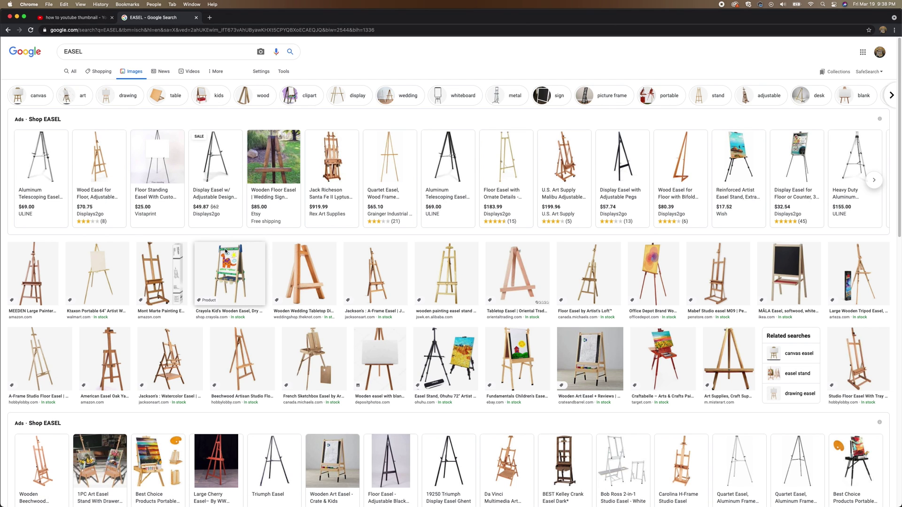
Look through the EASEL image results and open the Shutterstock page of the picture with two wooden easels.
{"action": "scroll", "coordinate": [225, 252], "scroll_direction": "down", "scroll_amount": 3}
{"action": "scroll", "coordinate": [246, 252], "scroll_direction": "down", "scroll_amount": 2}
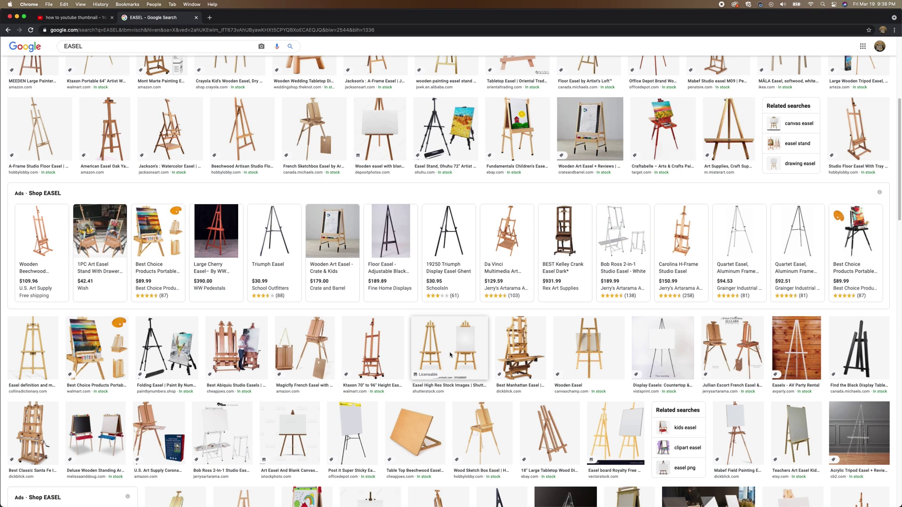
{"action": "left_click_drag", "start_coordinate": [451, 354], "coordinate": [462, 336]}
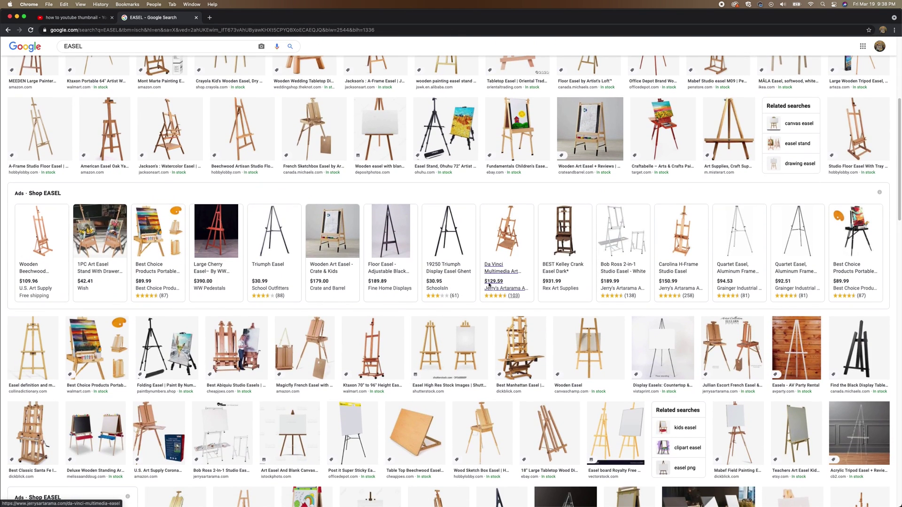
{"action": "left_click", "coordinate": [463, 338]}
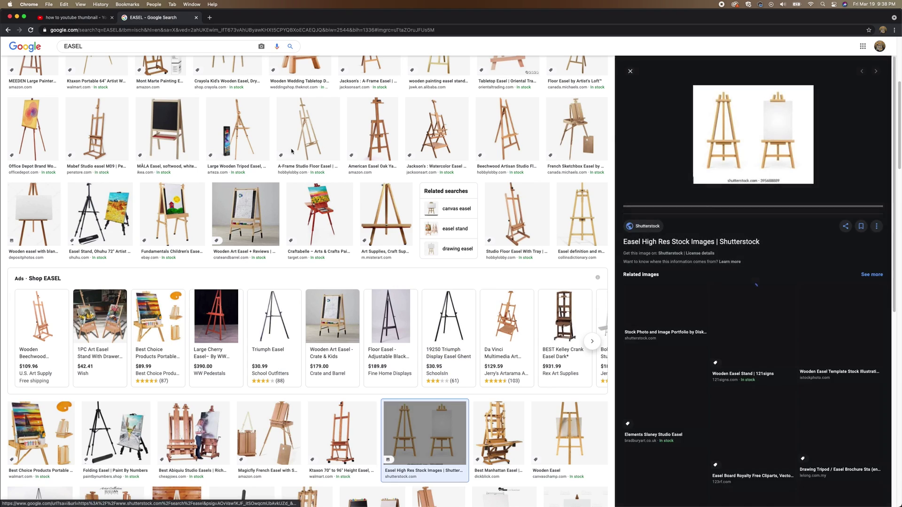
{"action": "left_click", "coordinate": [728, 133]}
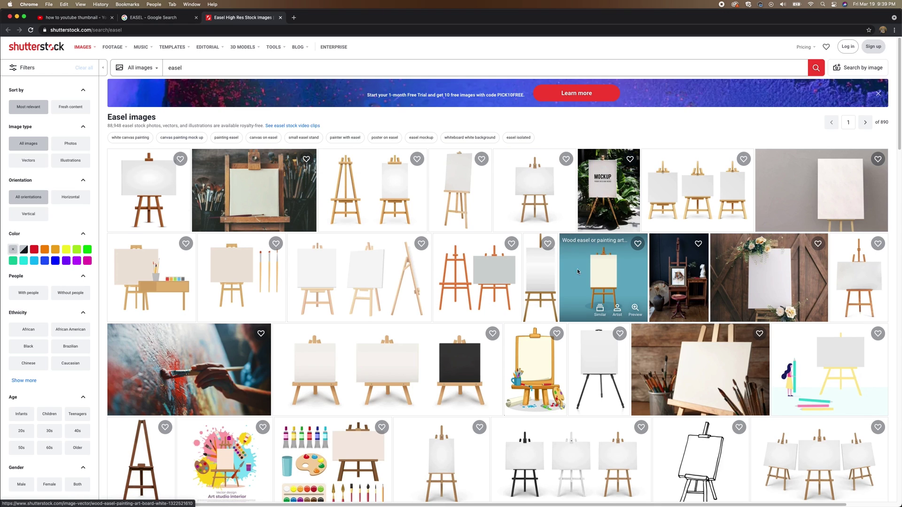
Open the Shutterstock picture of the wood easel with a blank canvas on a blue background and copy the image.
{"action": "left_click", "coordinate": [601, 273]}
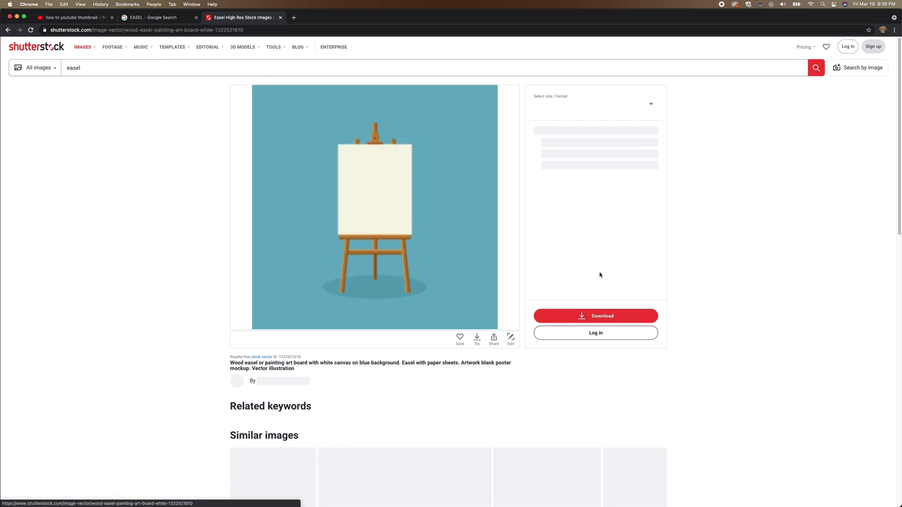
{"action": "right_click", "coordinate": [412, 235]}
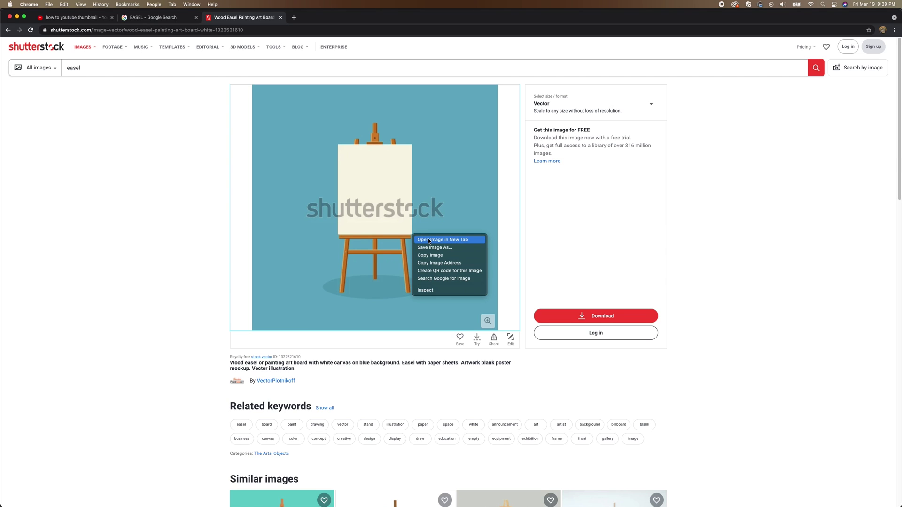
{"action": "left_click", "coordinate": [430, 256]}
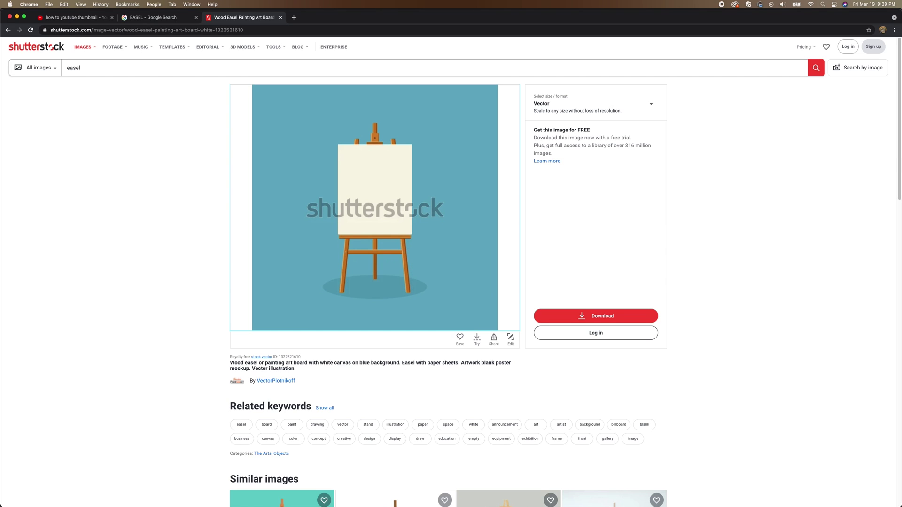
Switch to Photoshop, paste the copied easel image into the thumbnail and move it over the title area.
{"action": "key", "text": "super+Tab"}
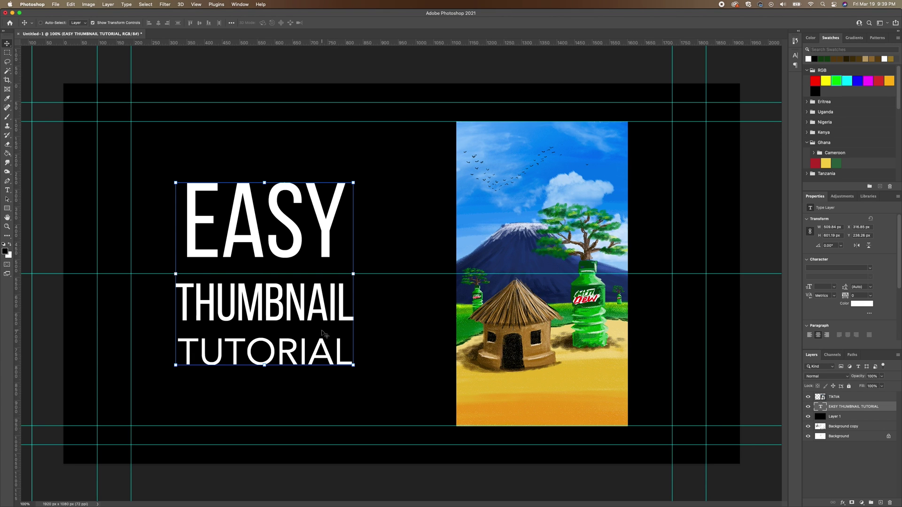
{"action": "key", "text": "super+v"}
{"action": "left_click_drag", "start_coordinate": [507, 382], "coordinate": [247, 270]}
Enlarge the easel image to about 1341 by 1386 px and shift it so the easel stands just beside the artwork.
{"action": "left_click_drag", "start_coordinate": [451, 142], "coordinate": [531, 71]}
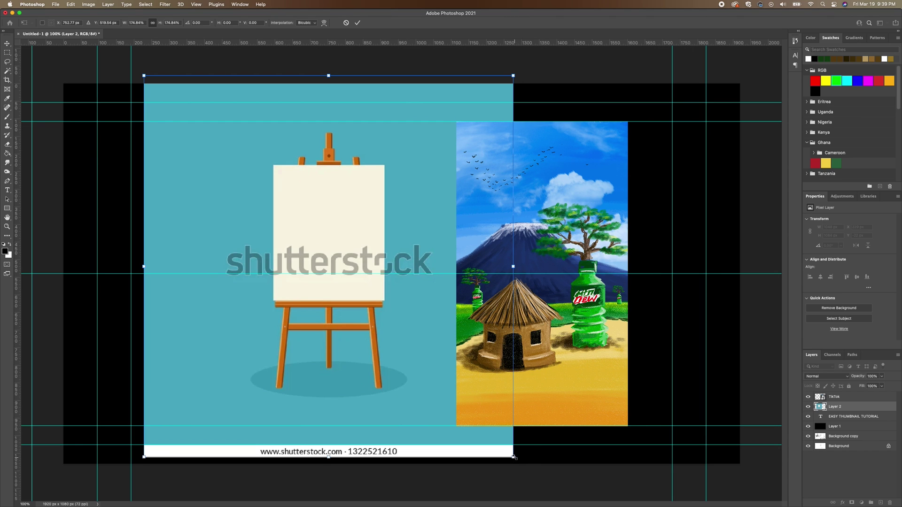
{"action": "left_click_drag", "start_coordinate": [514, 459], "coordinate": [610, 485]}
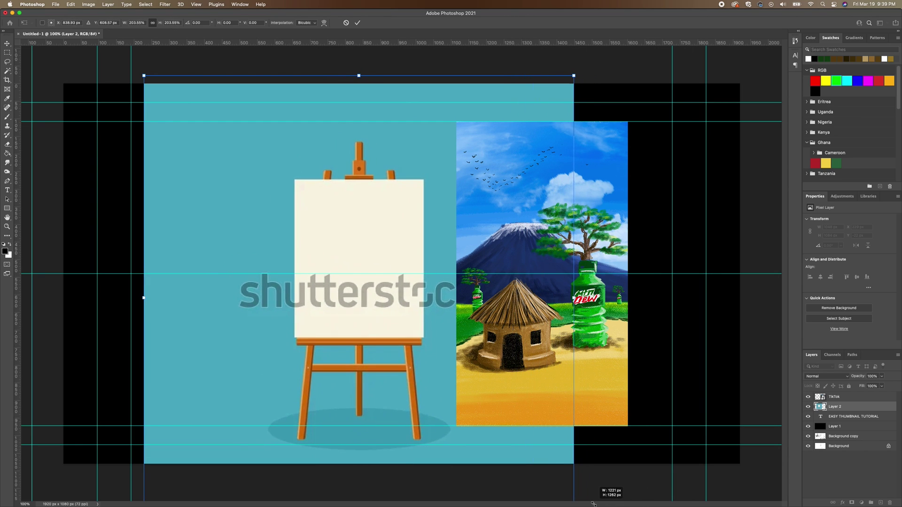
{"action": "left_click_drag", "start_coordinate": [574, 75], "coordinate": [625, 47]}
{"action": "key", "text": "Return"}
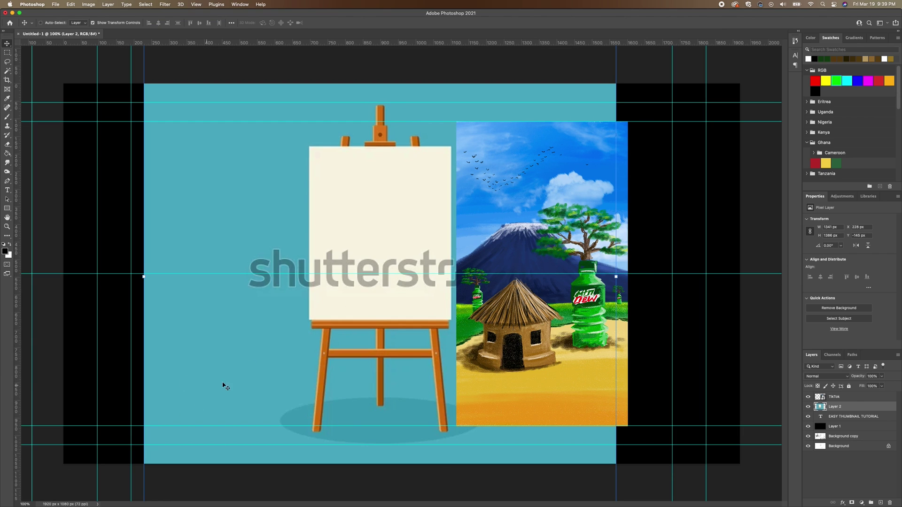
{"action": "left_click_drag", "start_coordinate": [382, 356], "coordinate": [363, 367]}
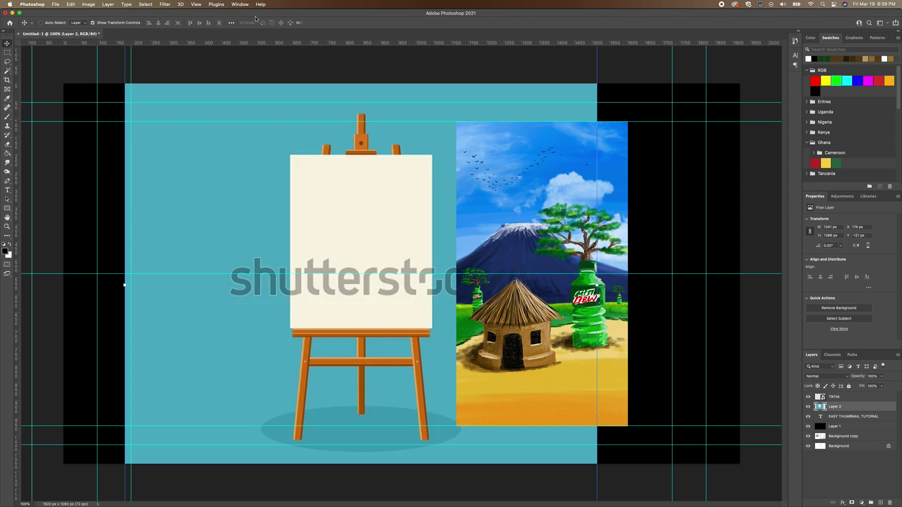
Hide the canvas guides.
{"action": "left_click", "coordinate": [196, 5]}
{"action": "mouse_move", "coordinate": [233, 146]}
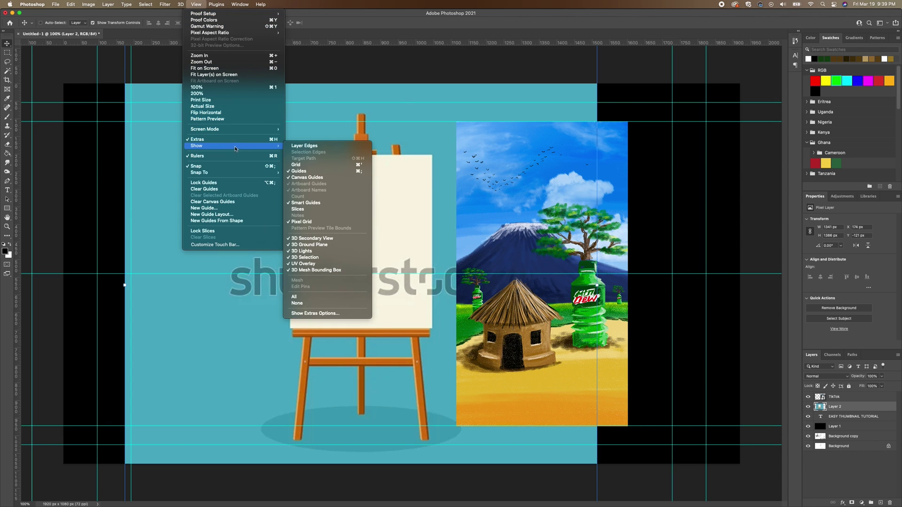
{"action": "left_click", "coordinate": [308, 177]}
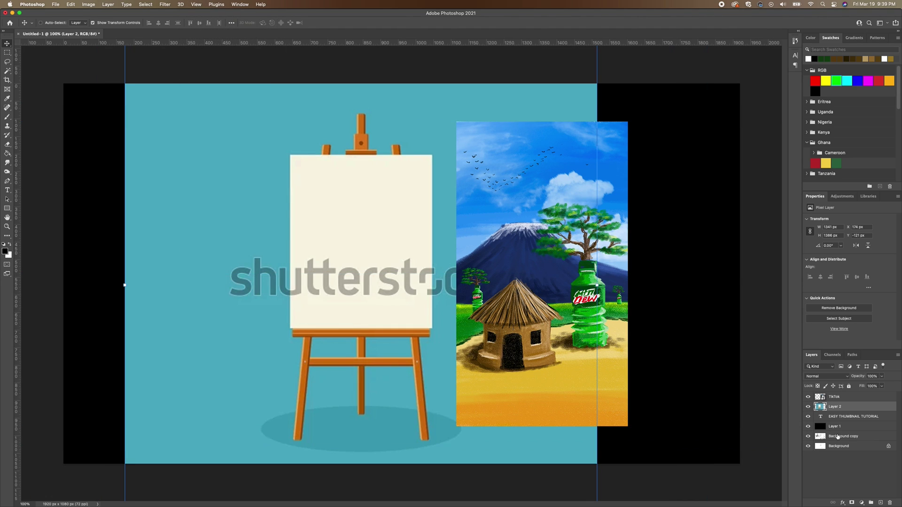
{"action": "left_click", "coordinate": [880, 503]}
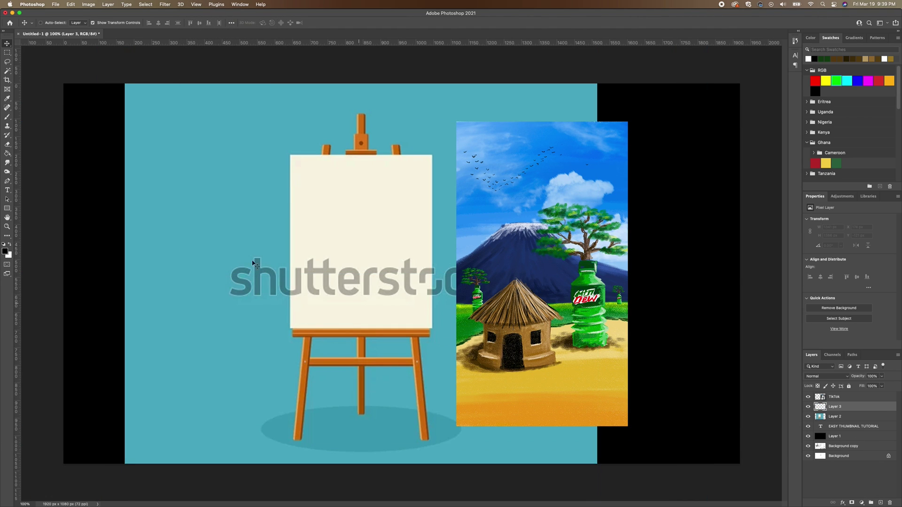
{"action": "left_click", "coordinate": [7, 210]}
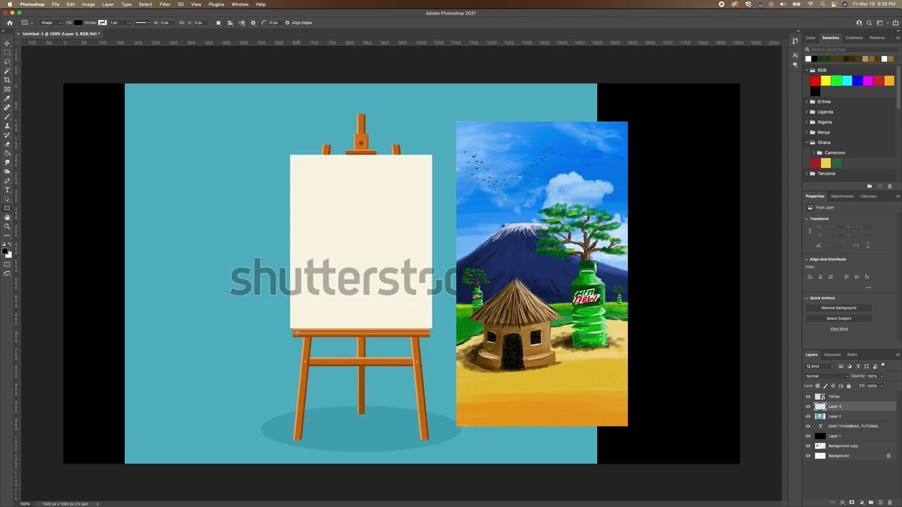
{"action": "left_click_drag", "start_coordinate": [294, 329], "coordinate": [392, 330]}
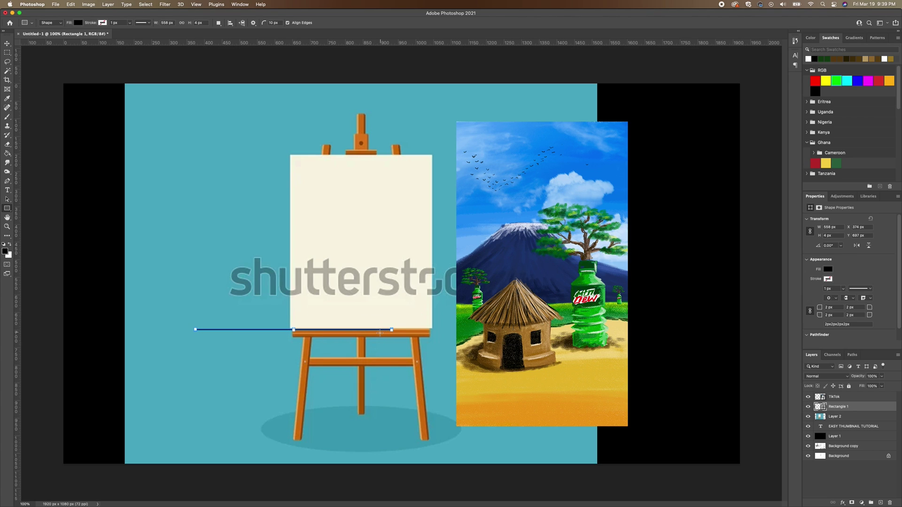
{"action": "key", "text": "super+z"}
{"action": "right_click", "coordinate": [7, 209]}
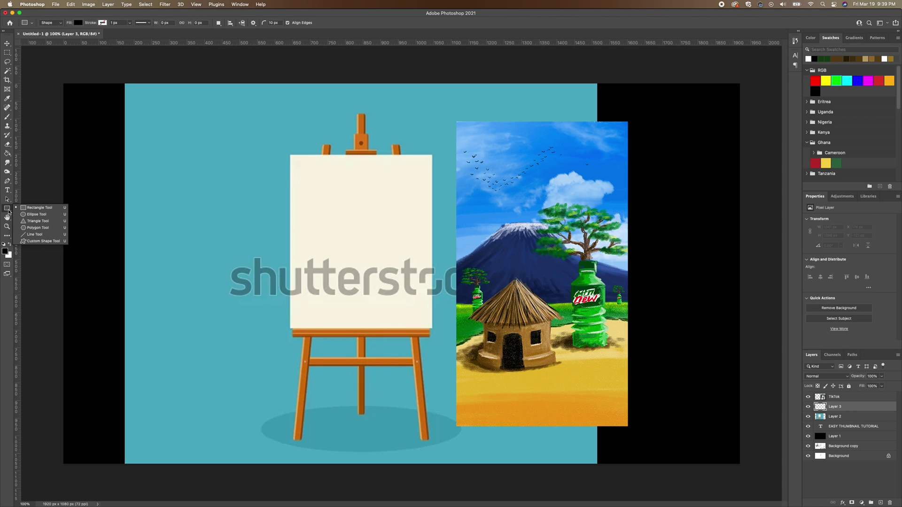
{"action": "left_click", "coordinate": [103, 226]}
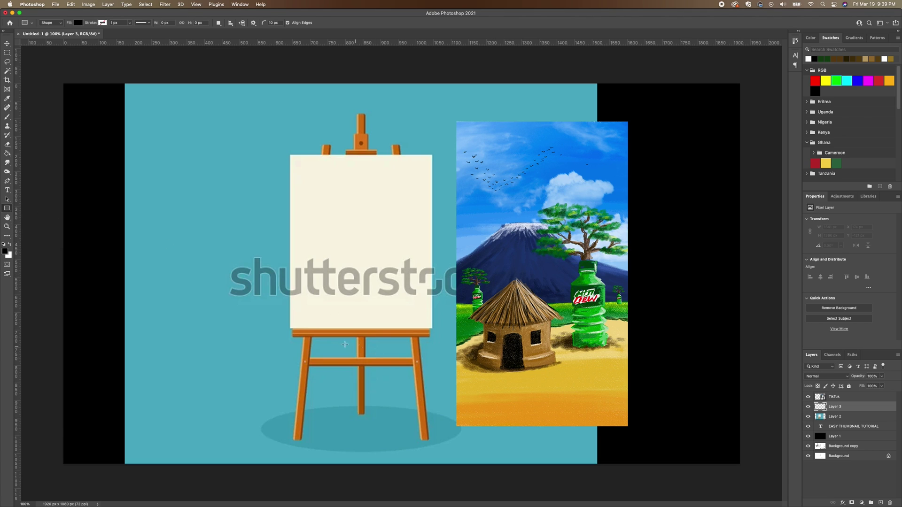
Create a black 433 by 21 px rectangle with 0 px corner radii near the lower edge of the easel's canvas.
{"action": "left_click_drag", "start_coordinate": [294, 330], "coordinate": [370, 333]}
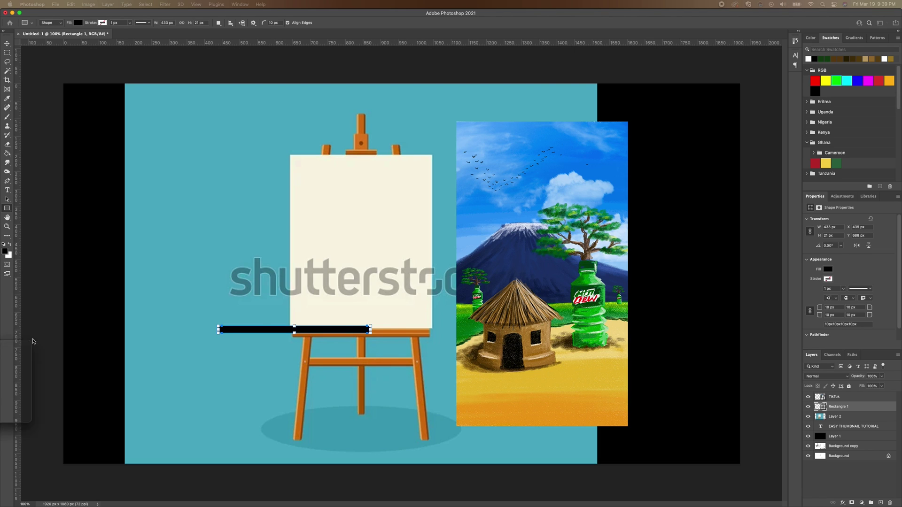
{"action": "left_click", "coordinate": [326, 284]}
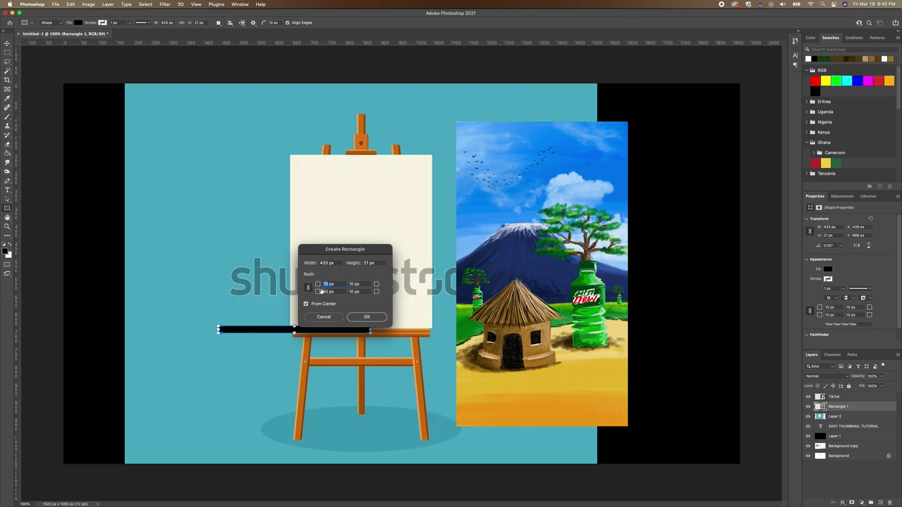
{"action": "type", "text": "0"}
{"action": "left_click", "coordinate": [382, 318]}
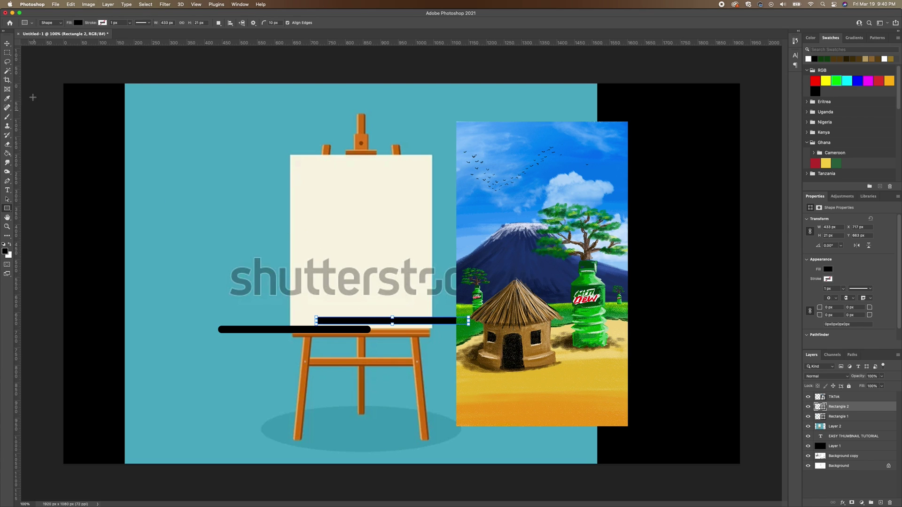
Delete the black rectangle with rounded corners.
{"action": "left_click", "coordinate": [9, 44]}
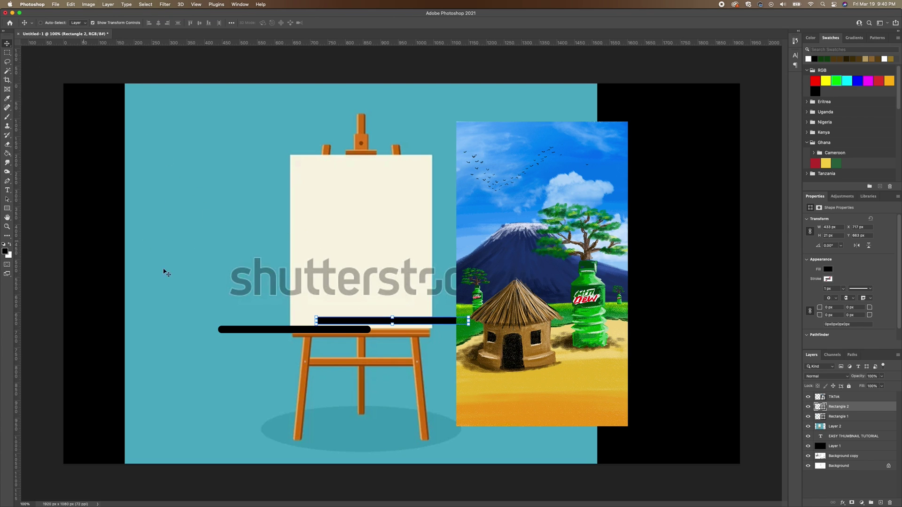
{"action": "left_click", "coordinate": [837, 417]}
{"action": "left_click_drag", "start_coordinate": [849, 419], "coordinate": [890, 503]}
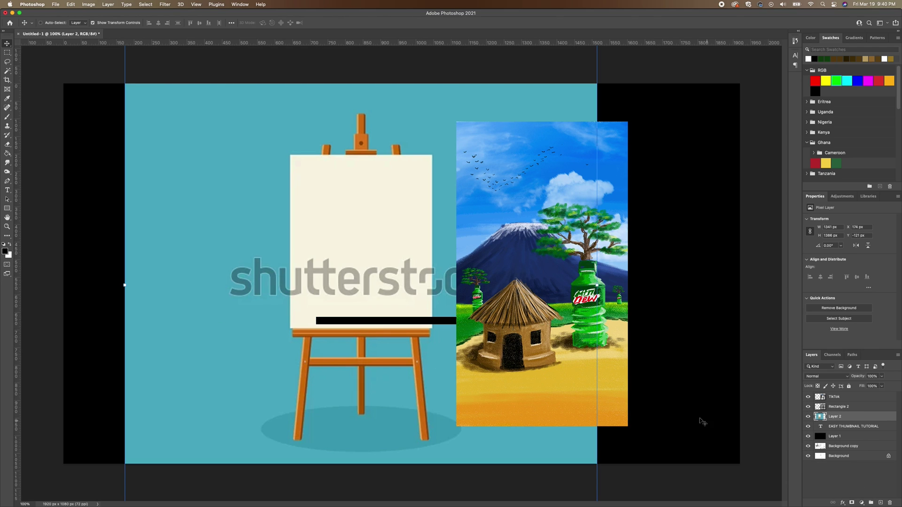
Align the black bar with the edge of the easel's canvas and narrow it to the canvas's width, about 401 px.
{"action": "left_click", "coordinate": [841, 407]}
{"action": "left_click_drag", "start_coordinate": [433, 324], "coordinate": [411, 323]}
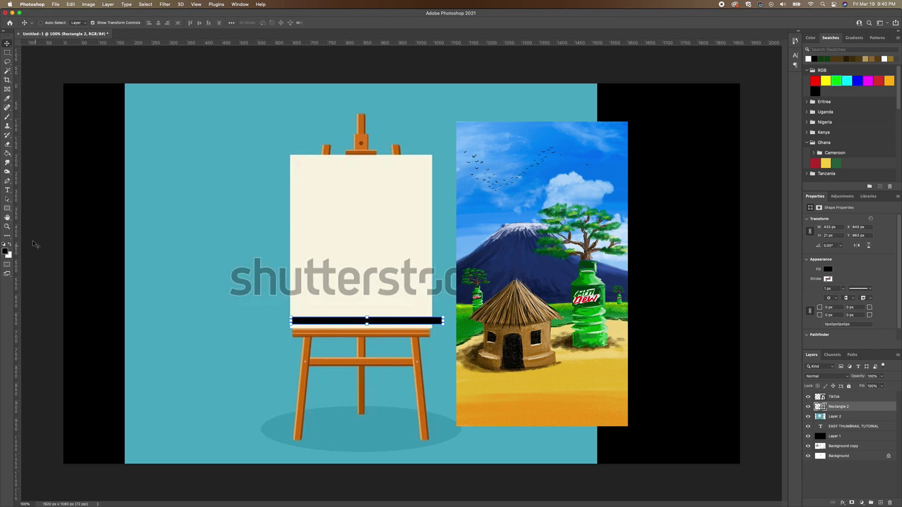
{"action": "left_click", "coordinate": [7, 226]}
{"action": "left_click_drag", "start_coordinate": [367, 348], "coordinate": [282, 314]}
{"action": "left_click", "coordinate": [7, 45]}
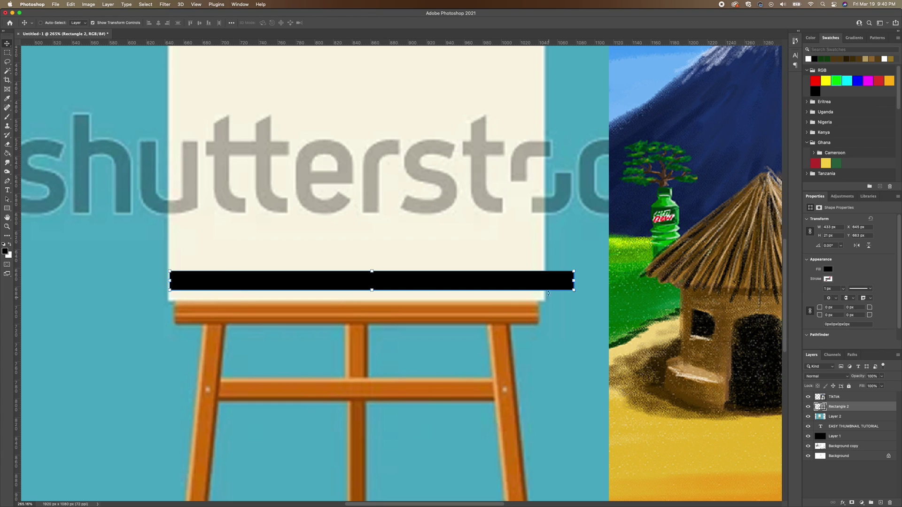
{"action": "left_click_drag", "start_coordinate": [574, 281], "coordinate": [543, 281]}
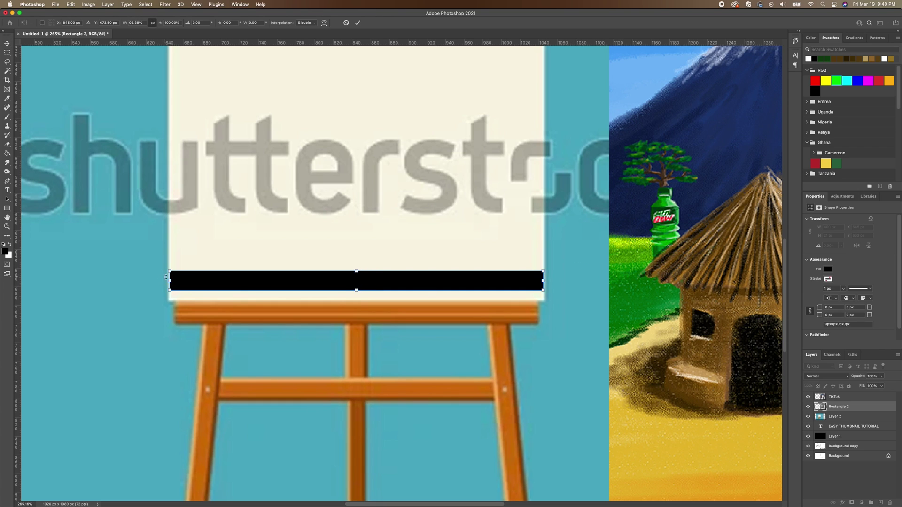
{"action": "left_click_drag", "start_coordinate": [167, 280], "coordinate": [169, 281]}
{"action": "key", "text": "Return"}
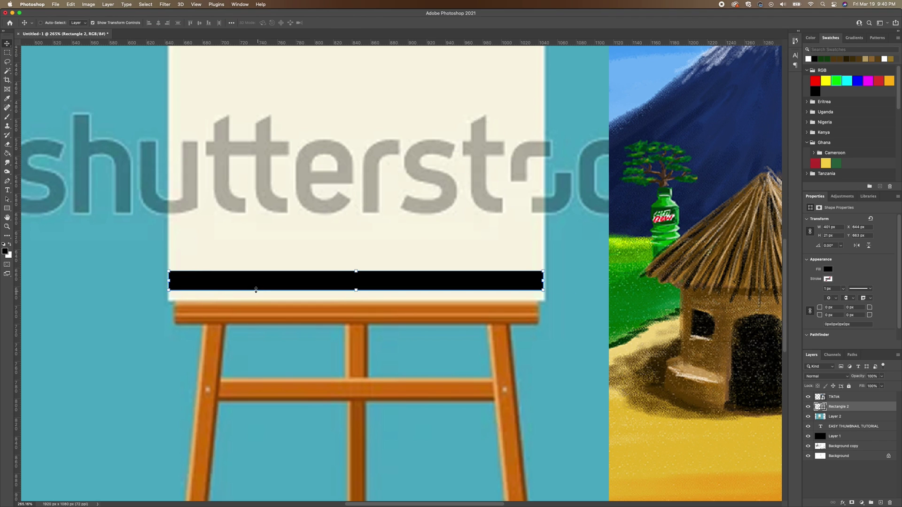
Duplicate the black bar just above itself and fill the copy with the light orange sampled from the easel ledge's upper edge.
{"action": "left_click_drag", "start_coordinate": [290, 284], "coordinate": [310, 259]}
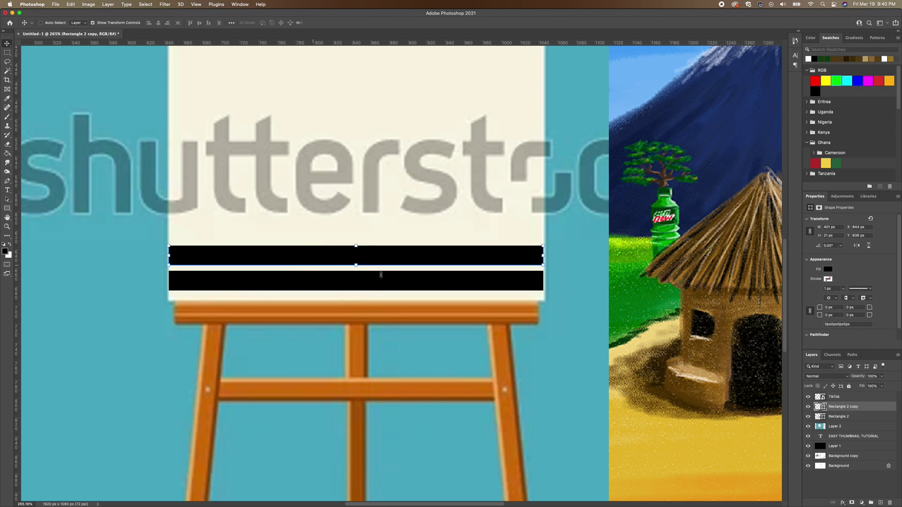
{"action": "double_click", "coordinate": [821, 407]}
{"action": "left_click", "coordinate": [426, 304]}
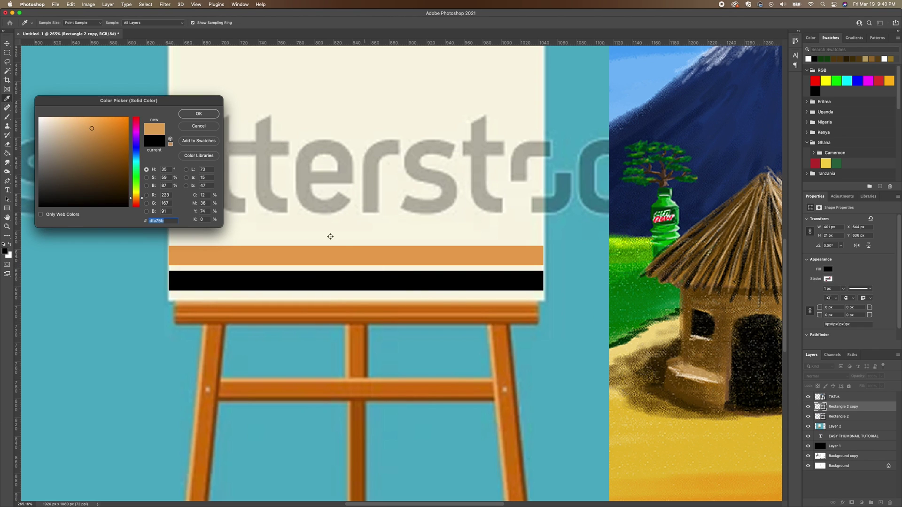
{"action": "key", "text": "Return"}
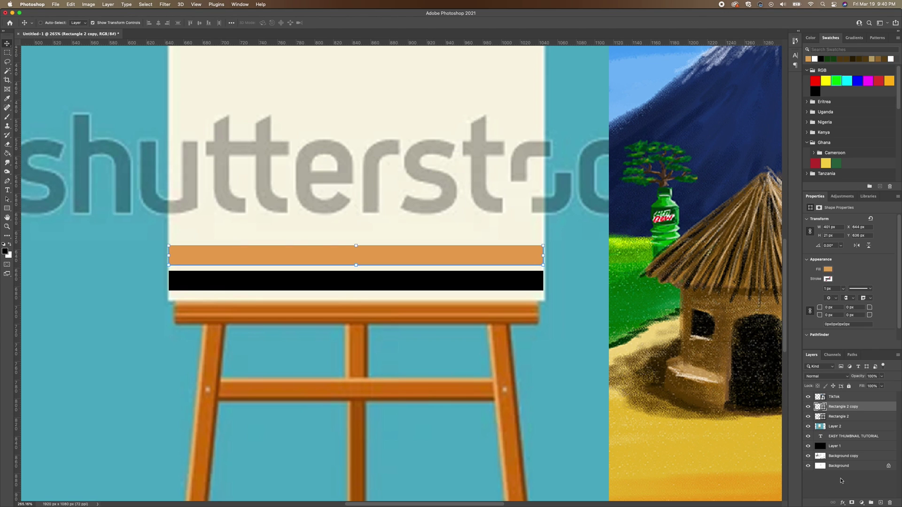
Fill the lower black bar with the dark orange-brown sampled from the easel ledge.
{"action": "left_click", "coordinate": [843, 503]}
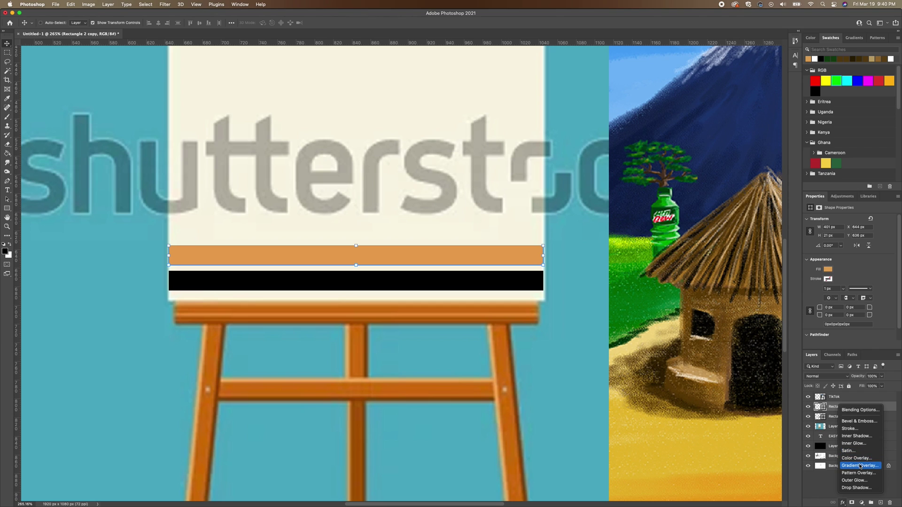
{"action": "left_click", "coordinate": [825, 407]}
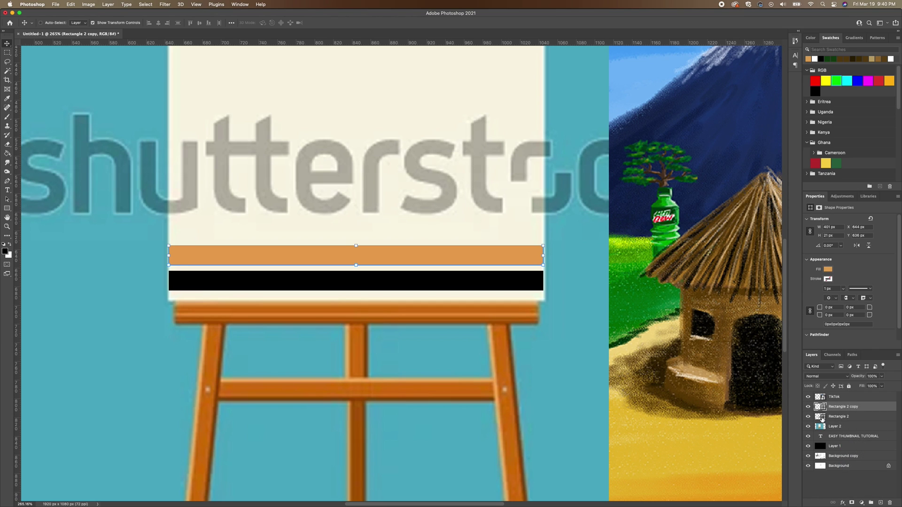
{"action": "double_click", "coordinate": [821, 417]}
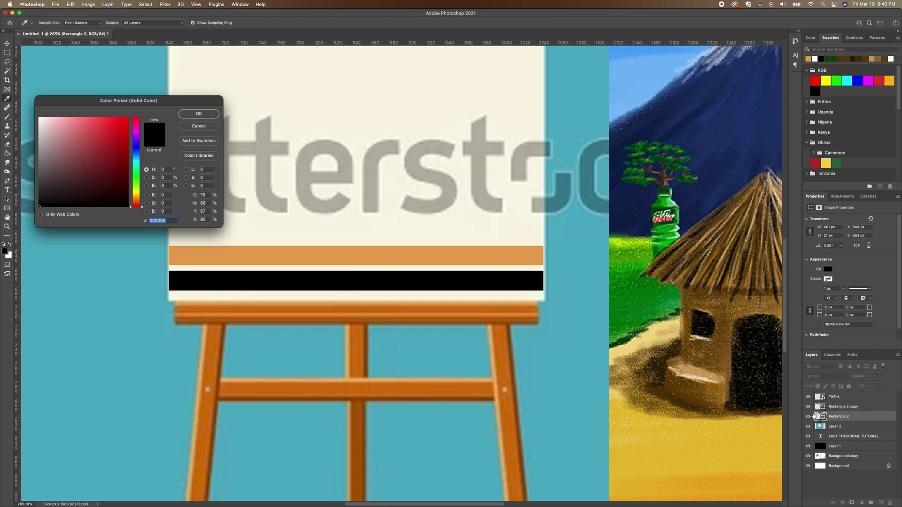
{"action": "left_click", "coordinate": [439, 308]}
{"action": "left_click", "coordinate": [199, 113]}
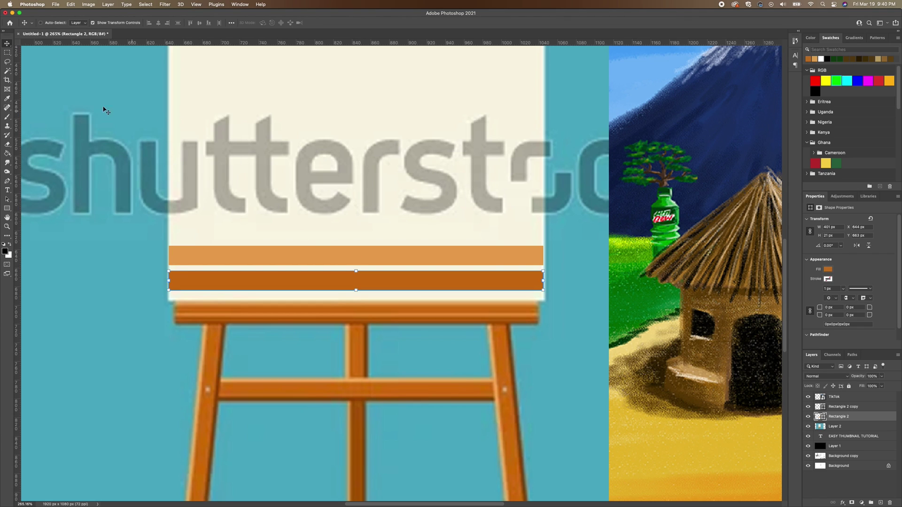
Move the dark orange-brown bar up against the light orange bar and give the light bar a gradient overlay at -90°.
{"action": "key", "text": "v"}
{"action": "left_click_drag", "start_coordinate": [281, 278], "coordinate": [283, 272]}
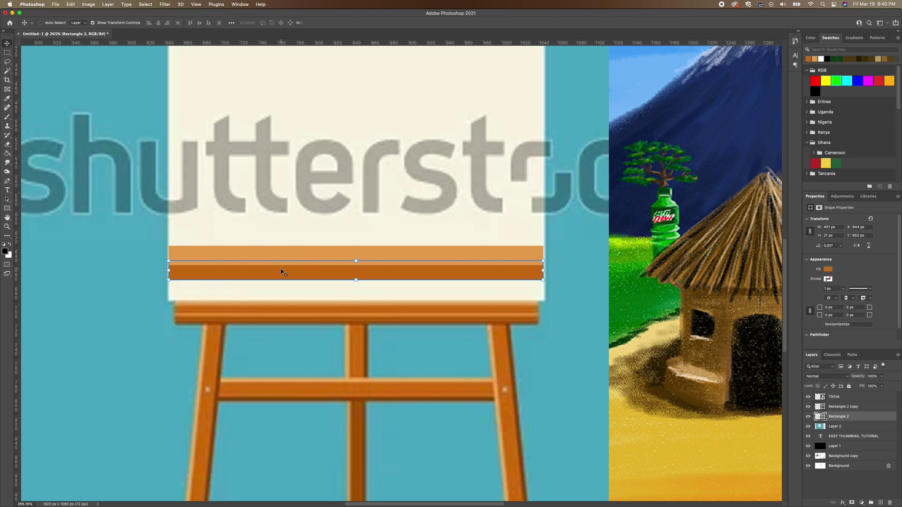
{"action": "left_click", "coordinate": [827, 407]}
{"action": "left_click", "coordinate": [844, 502]}
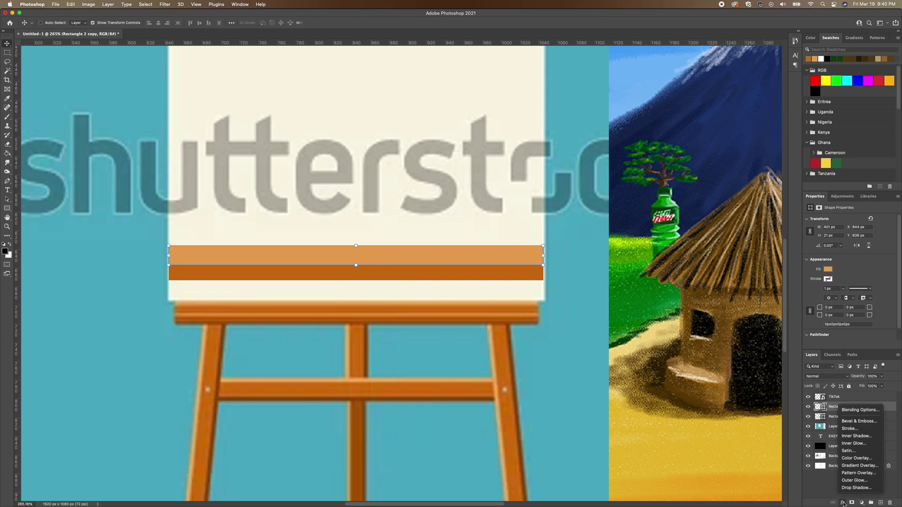
{"action": "left_click", "coordinate": [857, 474]}
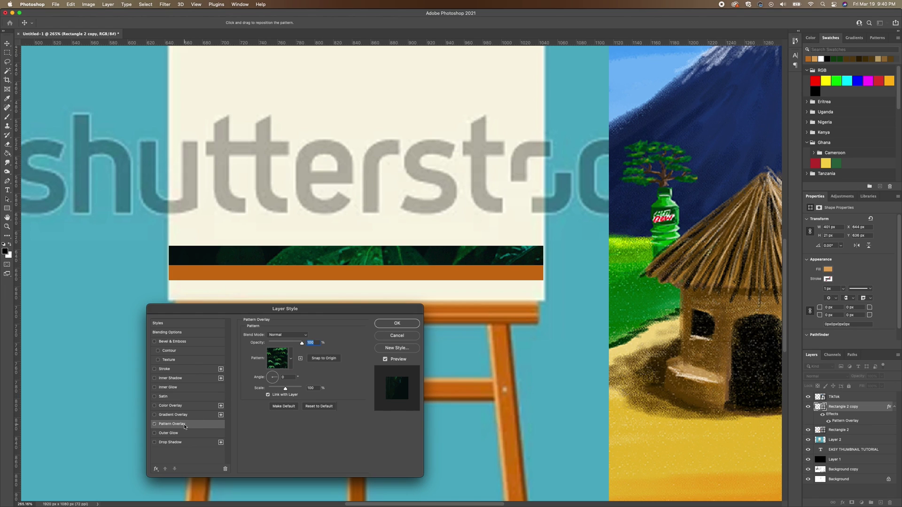
{"action": "left_click", "coordinate": [155, 424]}
{"action": "left_click", "coordinate": [171, 415]}
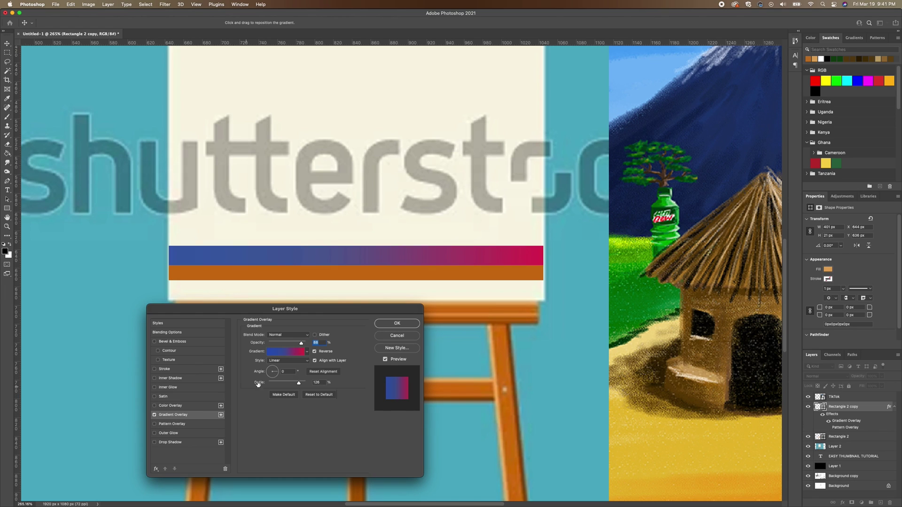
{"action": "left_click_drag", "start_coordinate": [277, 376], "coordinate": [272, 381]}
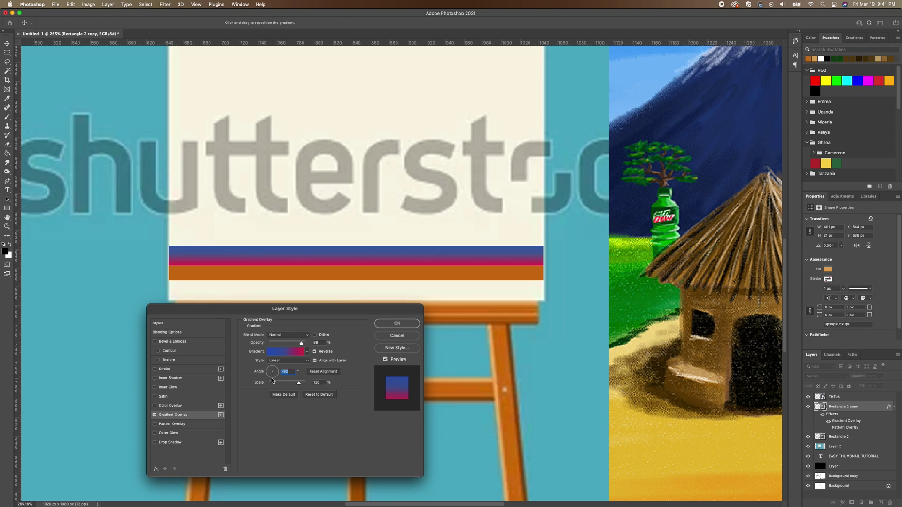
{"action": "key", "text": "Up"}
{"action": "key", "text": "Up"}
Reduce the overlay gradient to two stops, sampling orange-brown from the lower bar and light orange from the easel ledge's upper edge, and apply it.
{"action": "left_click", "coordinate": [282, 355]}
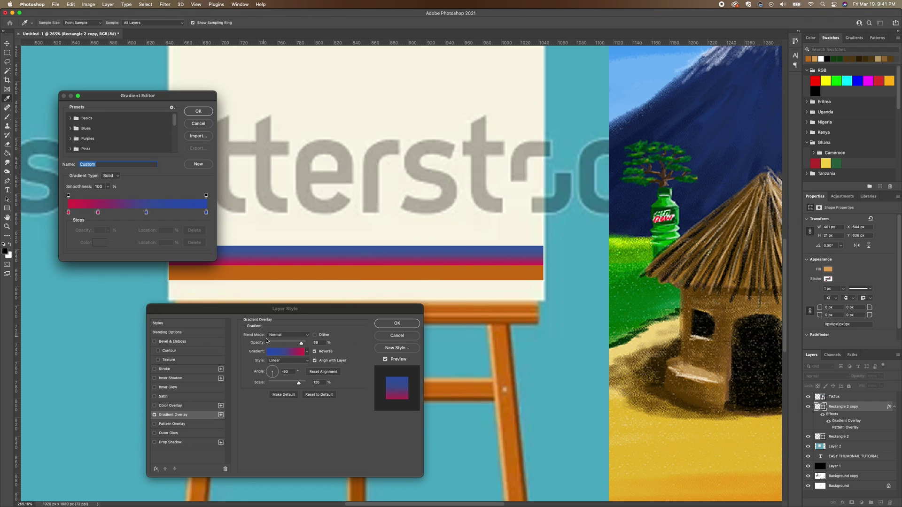
{"action": "left_click_drag", "start_coordinate": [99, 213], "coordinate": [112, 223]}
{"action": "left_click", "coordinate": [205, 213]}
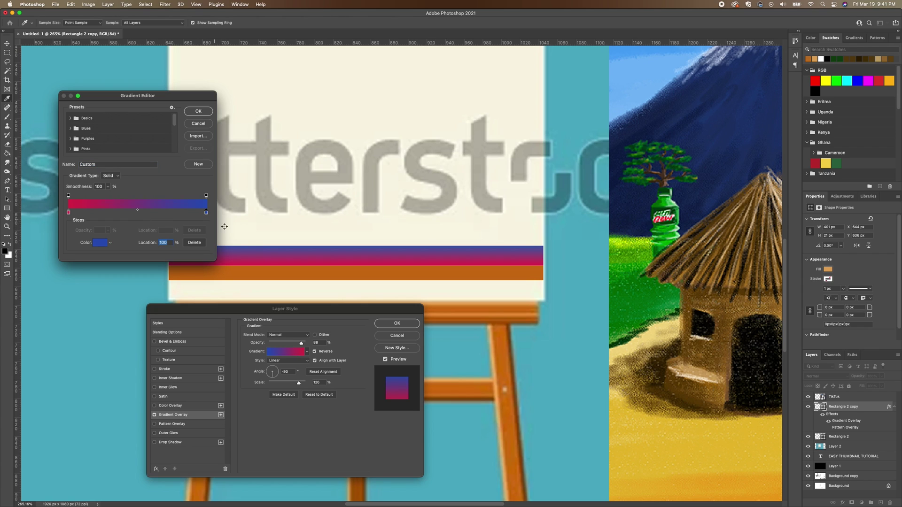
{"action": "left_click", "coordinate": [270, 270]}
{"action": "left_click", "coordinate": [69, 213]}
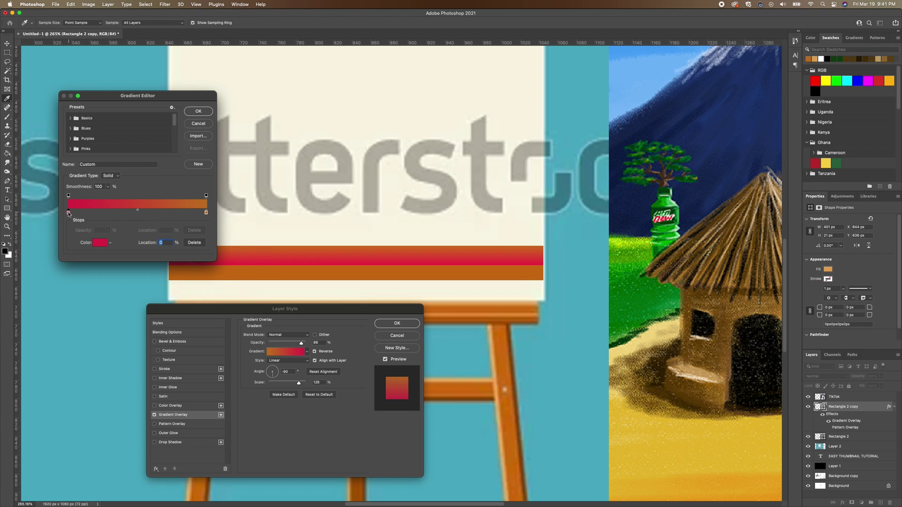
{"action": "left_click", "coordinate": [493, 306]}
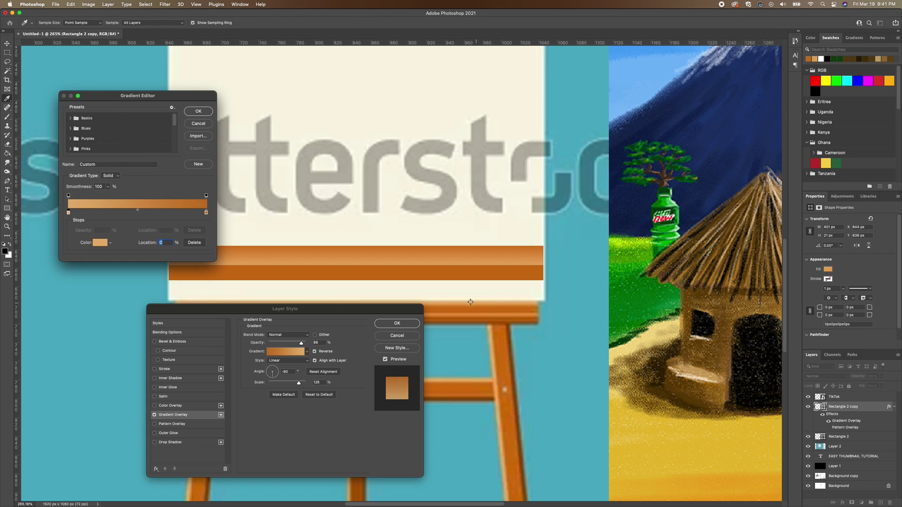
{"action": "left_click", "coordinate": [199, 111]}
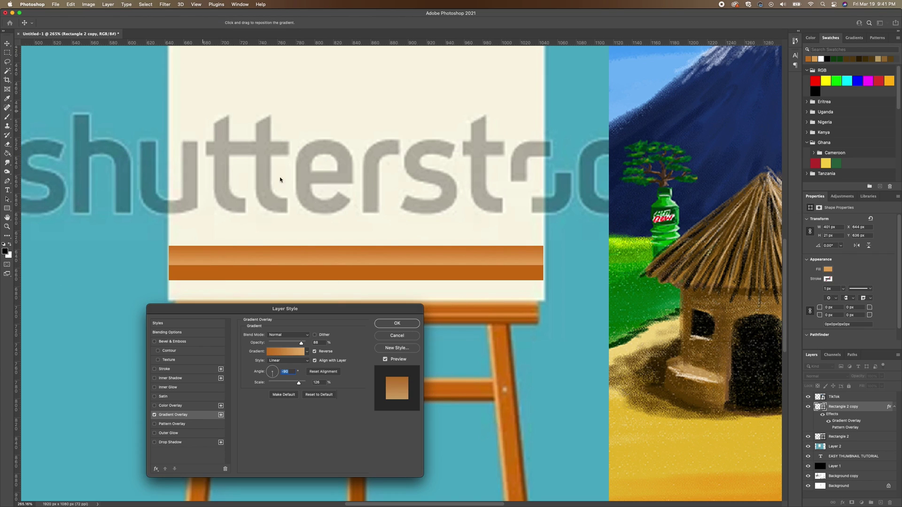
{"action": "left_click", "coordinate": [415, 323]}
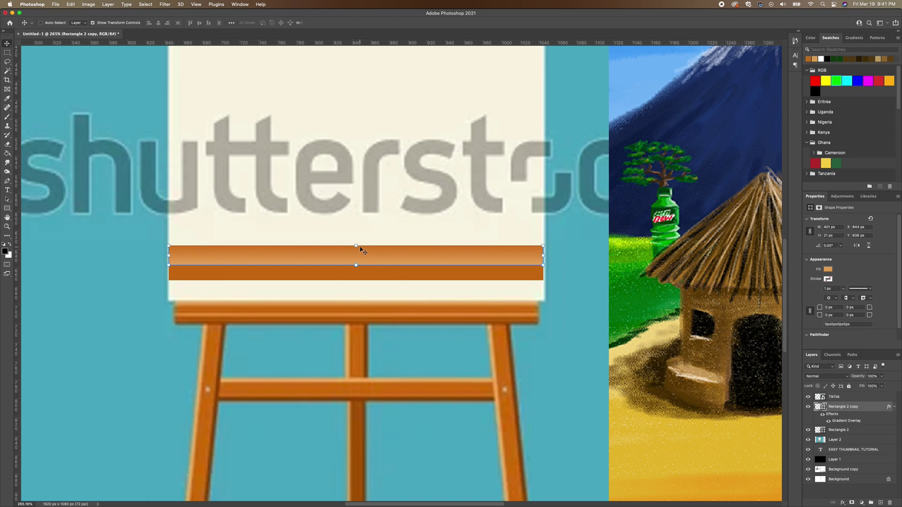
Reduce the gradient bar's height to about 10 px and move it down over the dark bar's upper part.
{"action": "mouse_move", "coordinate": [357, 245]}
{"action": "left_mouse_down"}
{"action": "mouse_move", "coordinate": [357, 266]}
{"action": "mouse_move", "coordinate": [357, 256]}
{"action": "left_mouse_up"}
{"action": "key", "text": "Return"}
{"action": "left_click_drag", "start_coordinate": [373, 263], "coordinate": [375, 269]}
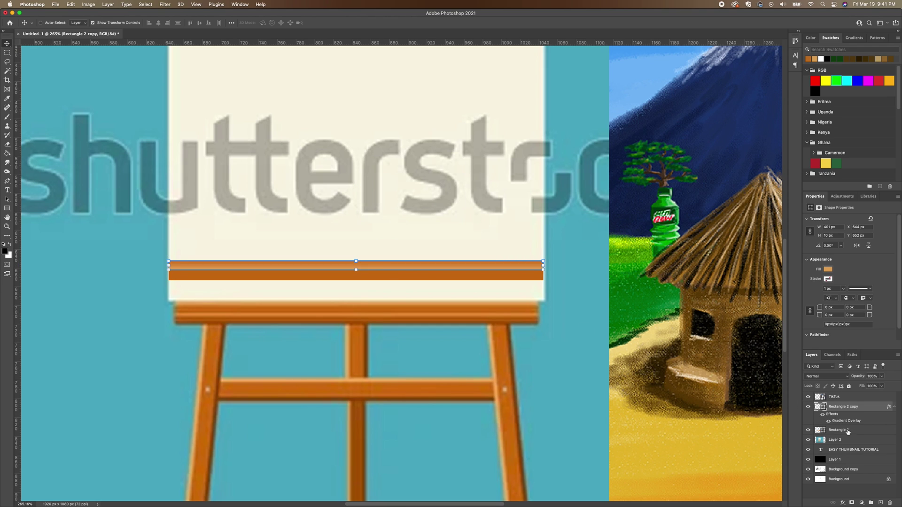
Try to merge the gradient bar and the dark bar directly into a single shape layer.
{"action": "left_click", "coordinate": [848, 431], "text": "shift"}
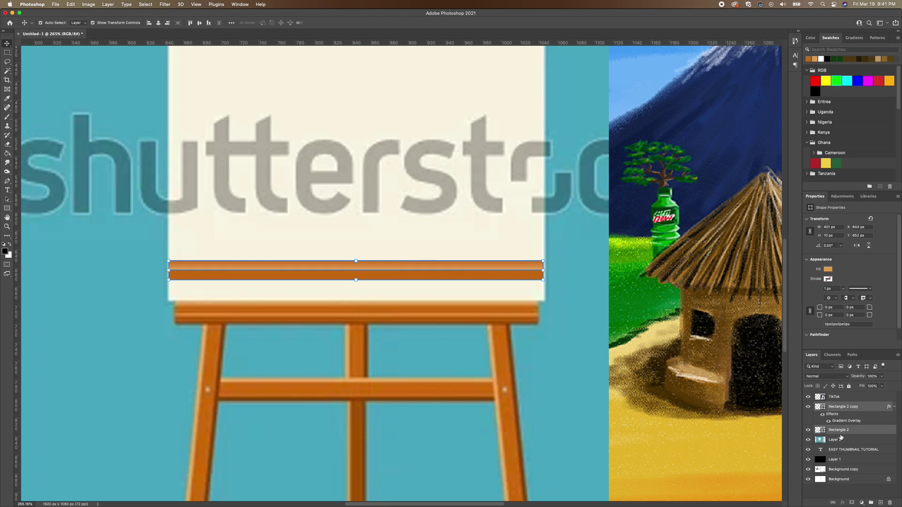
{"action": "key", "text": "super+e"}
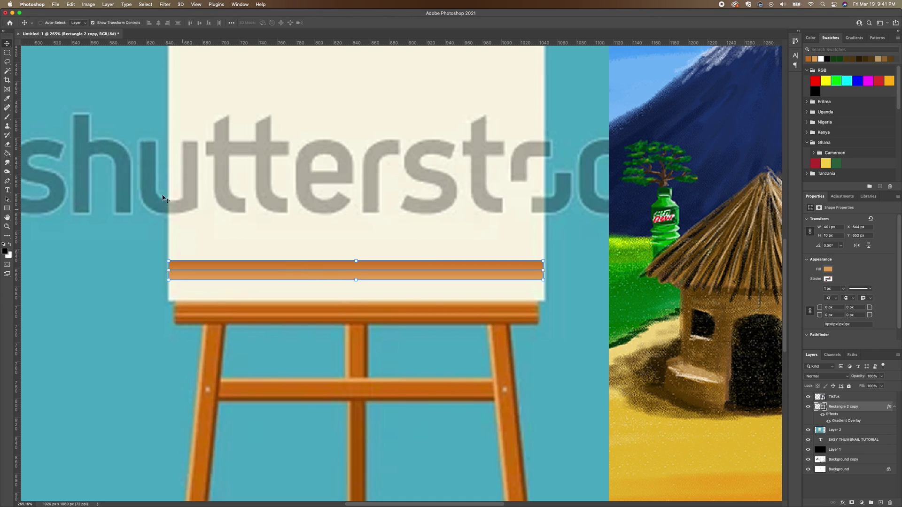
{"action": "left_click", "coordinate": [9, 63]}
{"action": "key", "text": "super+z"}
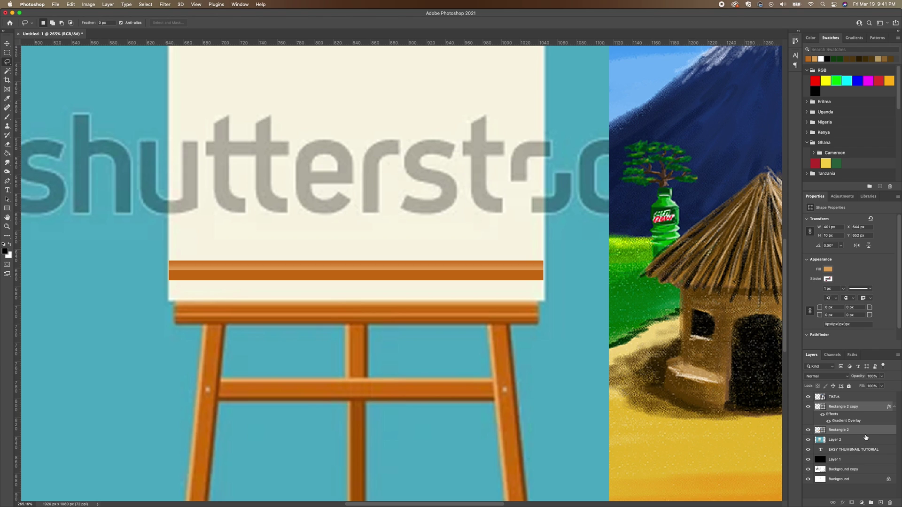
Merge the gradient bar with a new blank layer and the dark bar into one pixel layer, and place it over the easel's ledge.
{"action": "left_click", "coordinate": [854, 409]}
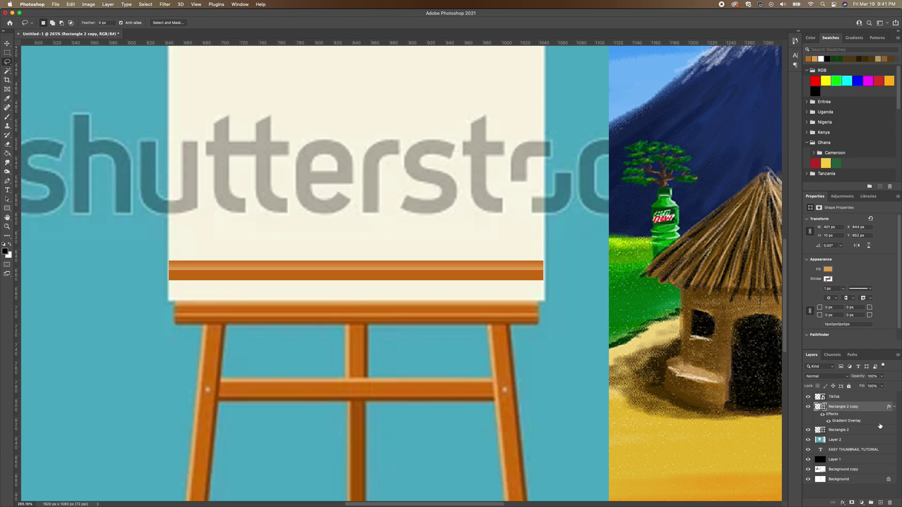
{"action": "left_click", "coordinate": [880, 502]}
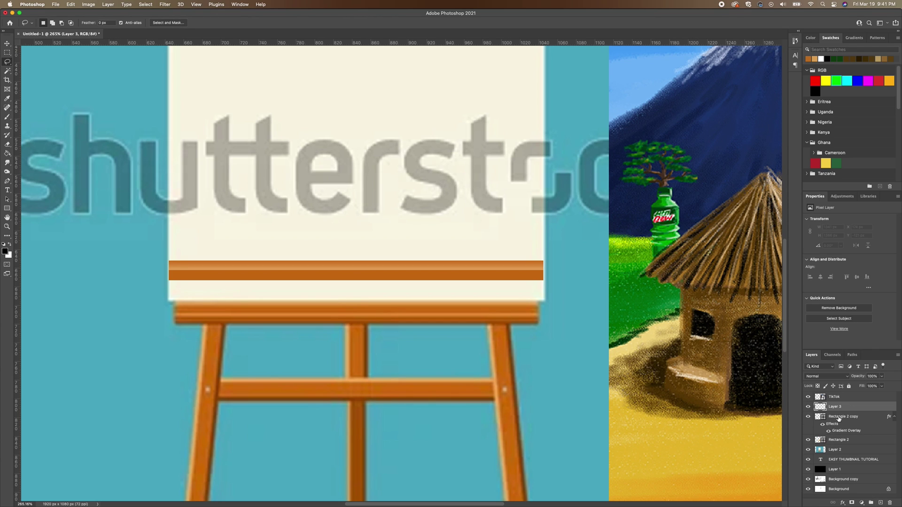
{"action": "left_click", "coordinate": [841, 418], "text": "shift"}
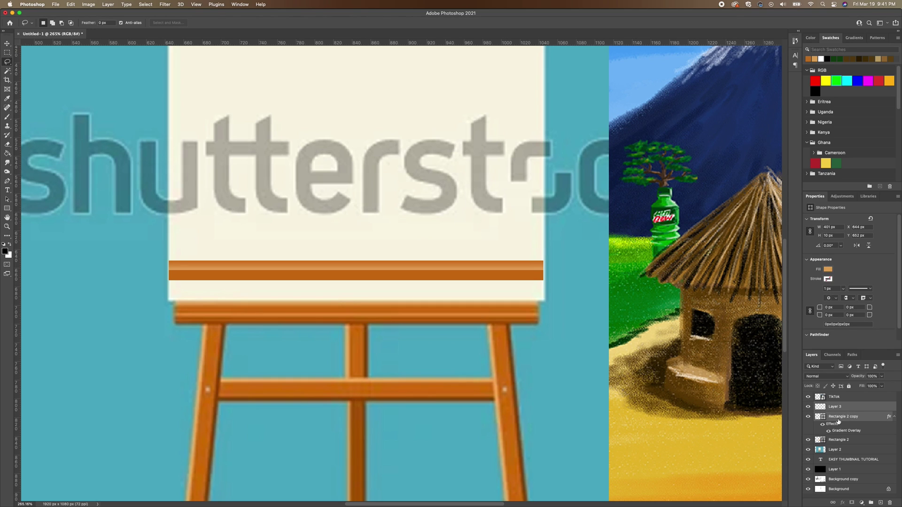
{"action": "key", "text": "super+e"}
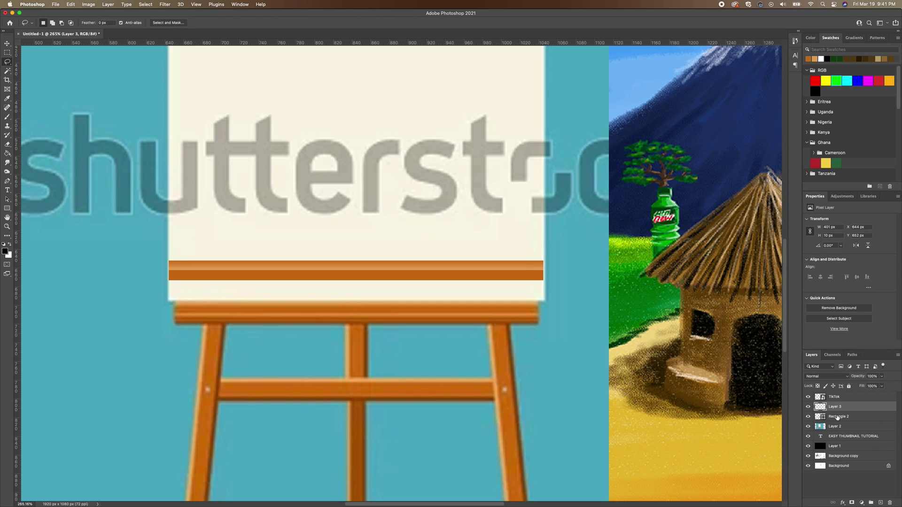
{"action": "left_click", "coordinate": [837, 418], "text": "shift"}
{"action": "key", "text": "super+e"}
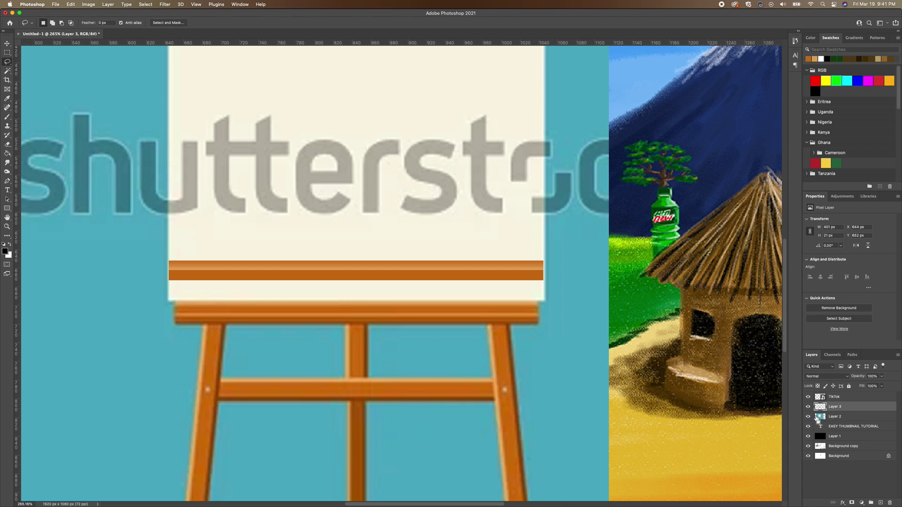
{"action": "left_click", "coordinate": [7, 43]}
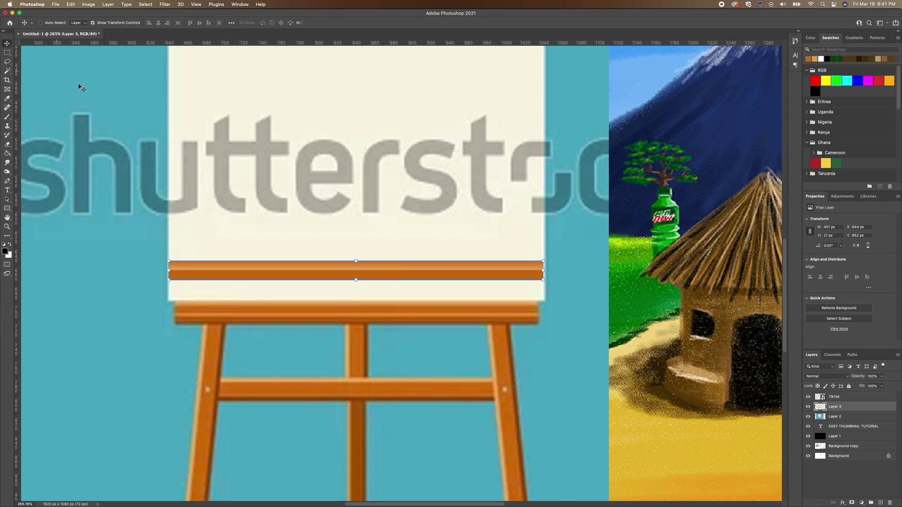
{"action": "left_click_drag", "start_coordinate": [324, 275], "coordinate": [323, 316]}
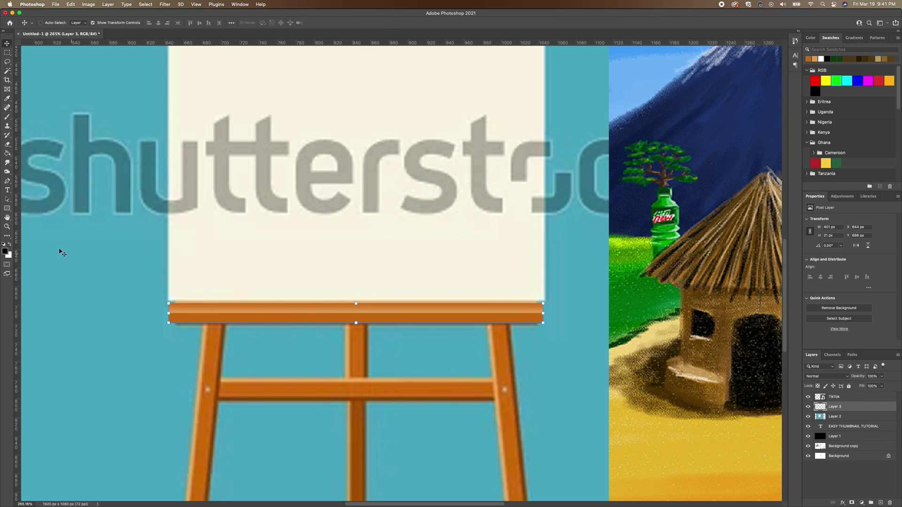
Create a black 100 × 100 px rectangle with 0 px corner radii over the easel's crossbar.
{"action": "left_click", "coordinate": [7, 218]}
{"action": "left_click_drag", "start_coordinate": [252, 290], "coordinate": [254, 149]}
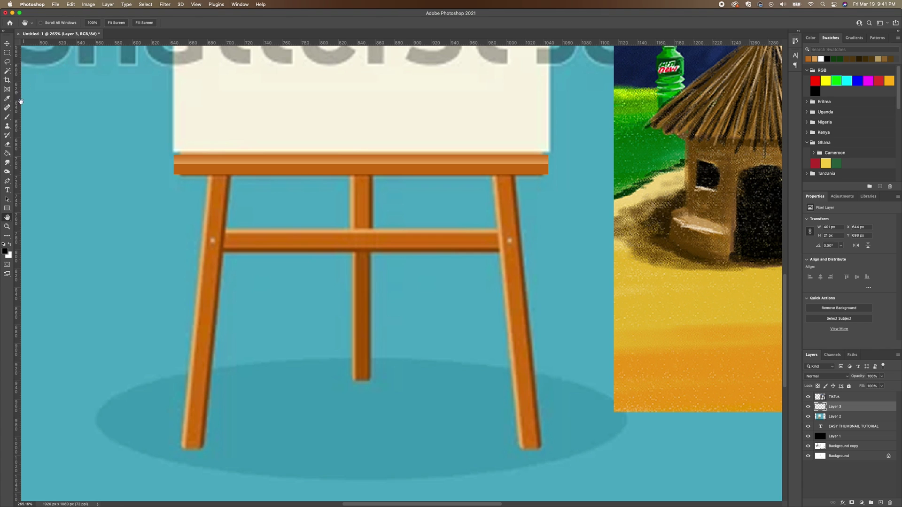
{"action": "left_click", "coordinate": [8, 208]}
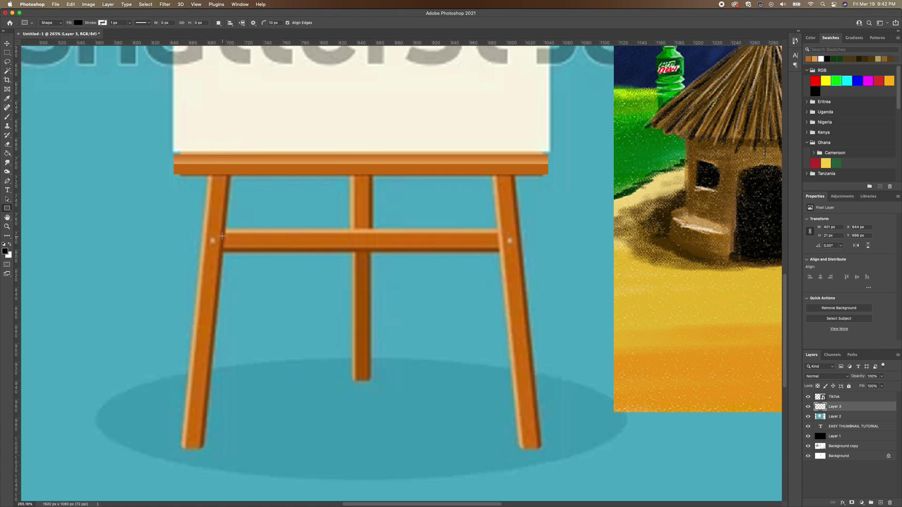
{"action": "left_click_drag", "start_coordinate": [225, 236], "coordinate": [370, 253]}
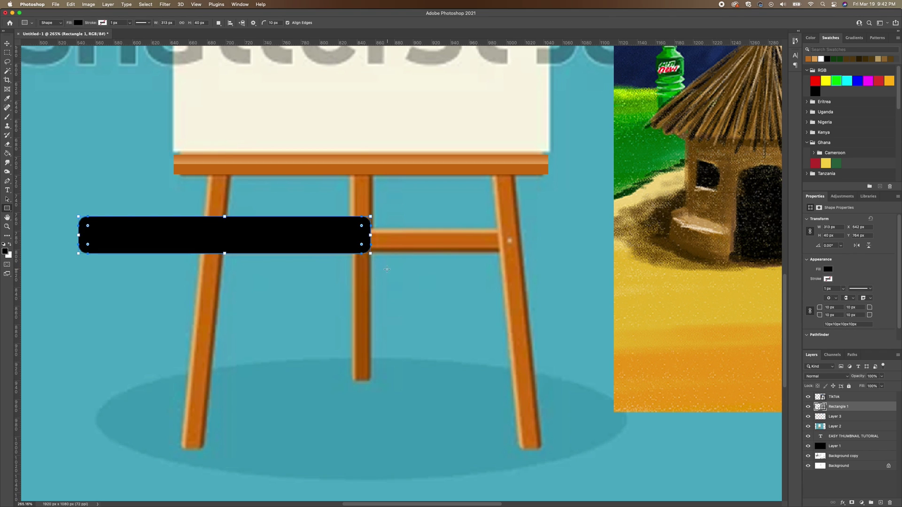
{"action": "key", "text": "ctrl+z"}
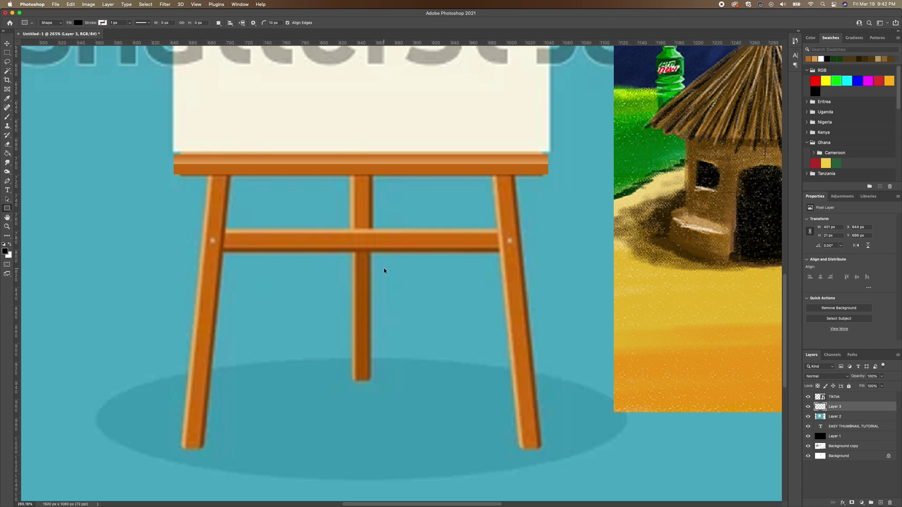
{"action": "left_click", "coordinate": [381, 256]}
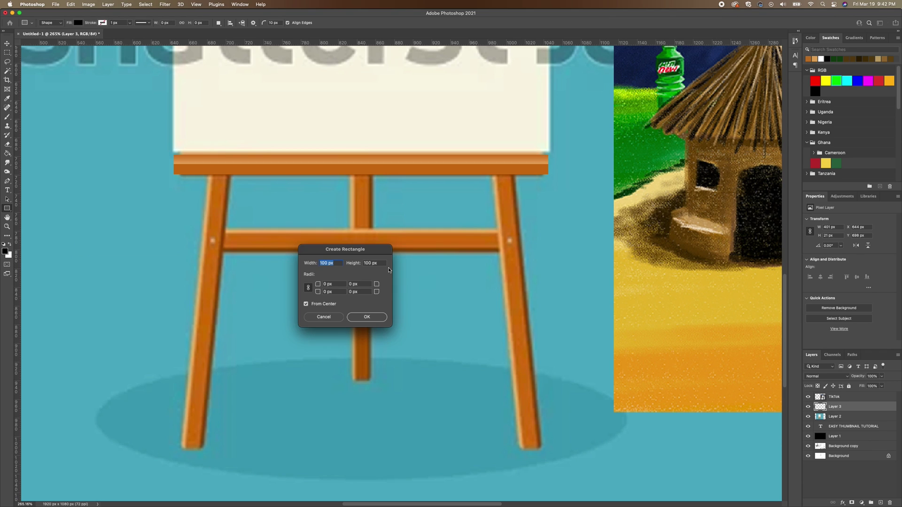
{"action": "left_click", "coordinate": [366, 317]}
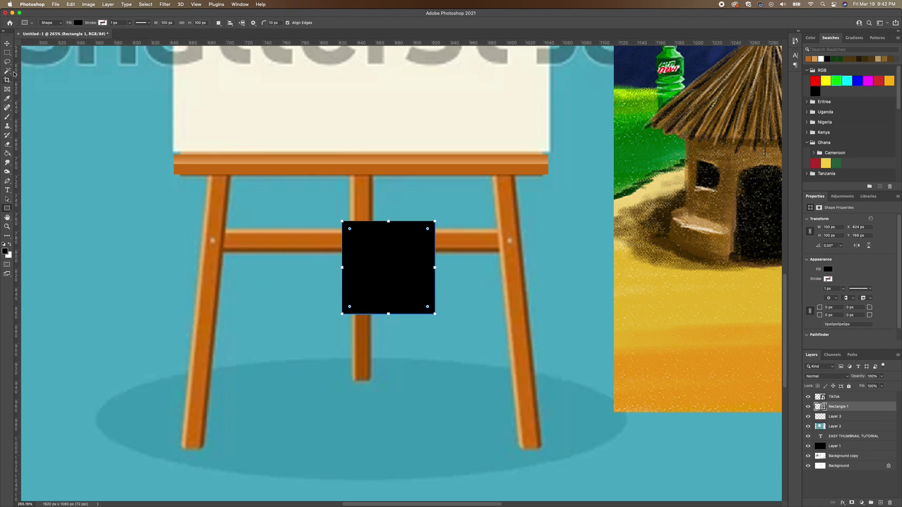
Reshape the black square into a bar of about 317 × 28 px covering the easel's crossbar between the outer legs.
{"action": "left_click", "coordinate": [7, 43]}
{"action": "left_click_drag", "start_coordinate": [433, 268], "coordinate": [517, 268]}
{"action": "left_click_drag", "start_coordinate": [343, 267], "coordinate": [221, 267]}
{"action": "left_click_drag", "start_coordinate": [369, 314], "coordinate": [369, 255]}
{"action": "mouse_move", "coordinate": [370, 222]}
{"action": "left_mouse_down"}
{"action": "mouse_move", "coordinate": [370, 242]}
{"action": "mouse_move", "coordinate": [374, 228]}
{"action": "left_mouse_up"}
{"action": "key", "text": "Left"}
{"action": "key", "text": "Left"}
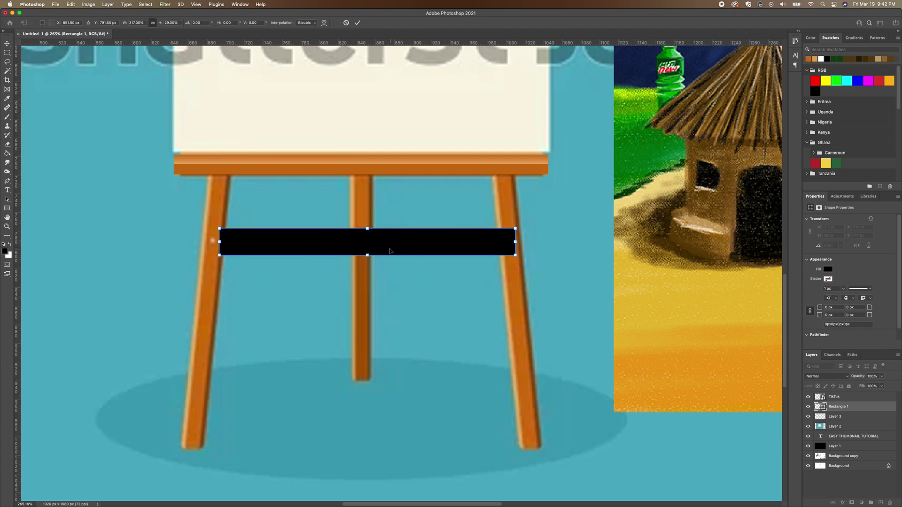
{"action": "left_click_drag", "start_coordinate": [391, 248], "coordinate": [390, 218]}
{"action": "left_click", "coordinate": [357, 22]}
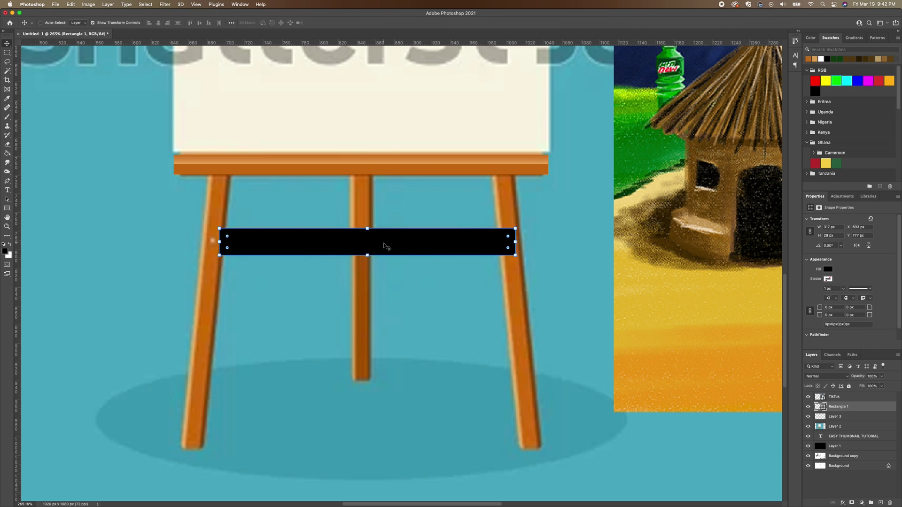
Place a copy of the black bar above the easel's crossbar and move the original below the crossbar.
{"action": "left_click_drag", "start_coordinate": [385, 249], "coordinate": [384, 213]}
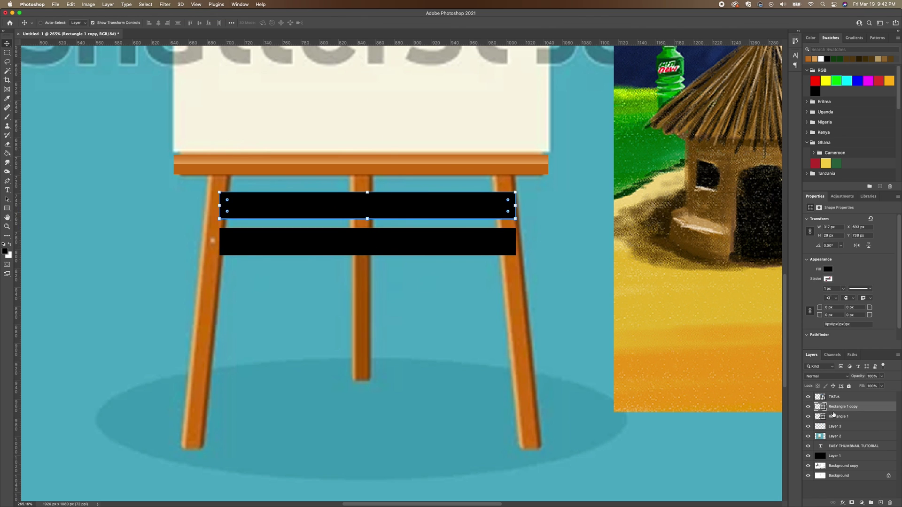
{"action": "left_click_drag", "start_coordinate": [458, 246], "coordinate": [460, 282]}
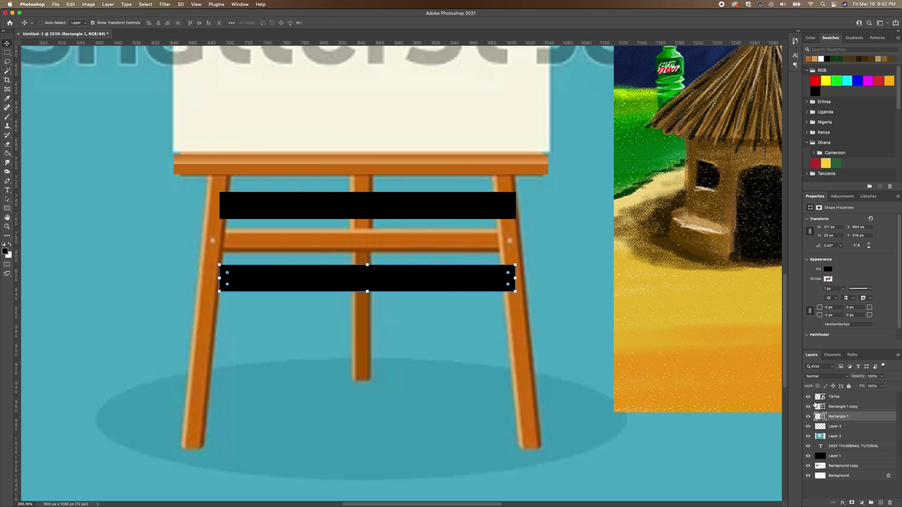
Fill the upper black bar with the light orange e6b872 sampled from the crossbar's upper edge.
{"action": "left_click", "coordinate": [839, 408]}
{"action": "double_click", "coordinate": [820, 407]}
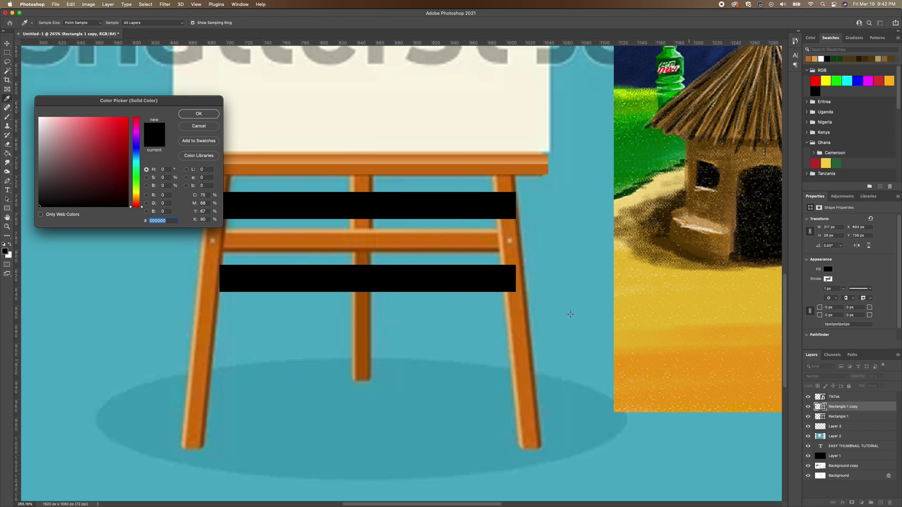
{"action": "left_click", "coordinate": [385, 230]}
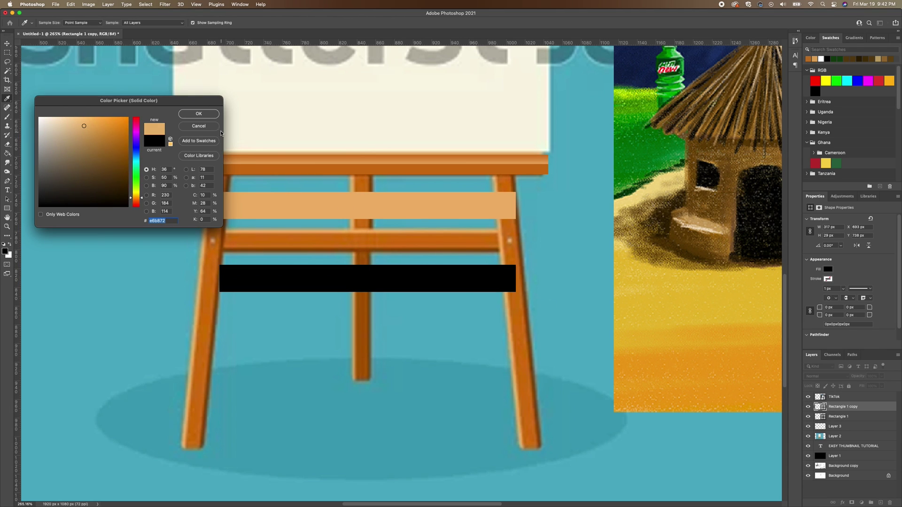
{"action": "left_click", "coordinate": [199, 113]}
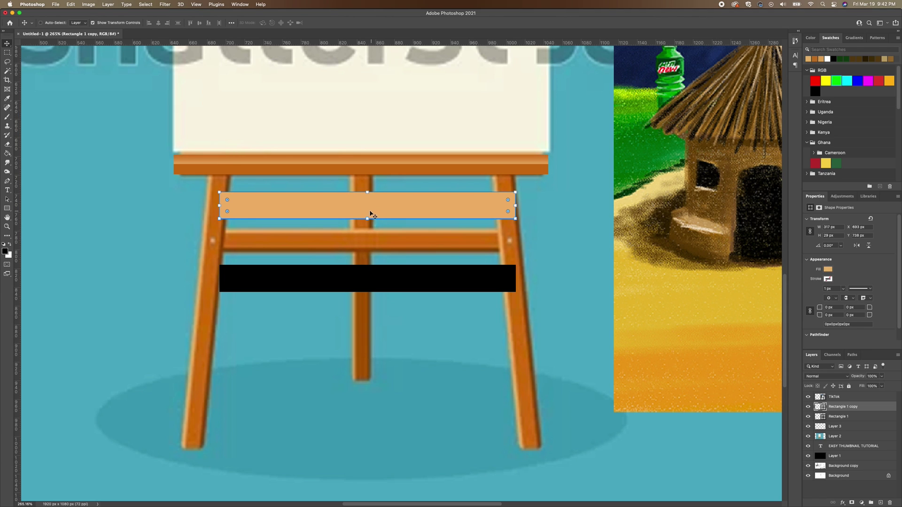
Move the light orange bar onto the crossbar's upper edge and flatten it to a thin strip about 8 px tall.
{"action": "left_click_drag", "start_coordinate": [384, 213], "coordinate": [374, 238]}
{"action": "key", "text": "Return"}
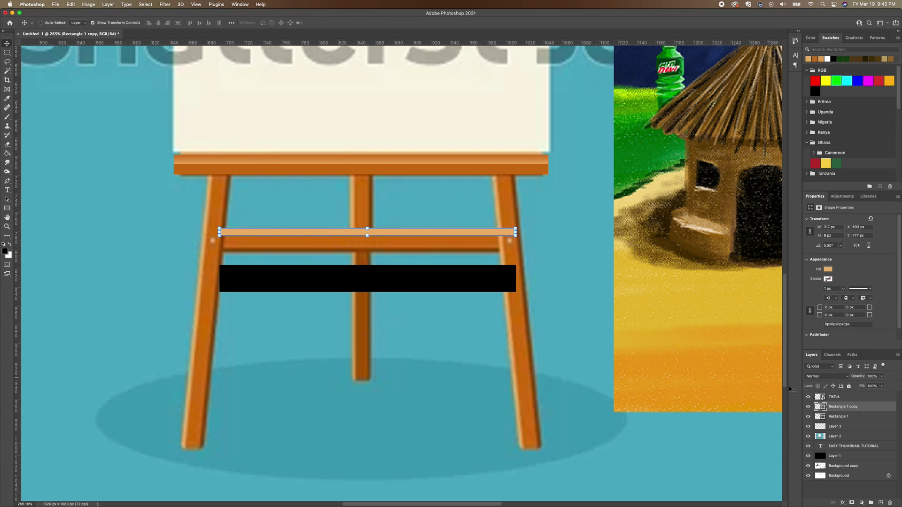
Position the black bar below the easel's crossbar and fill it with the dark orange sampled from the crossbar.
{"action": "left_click", "coordinate": [849, 418]}
{"action": "left_click_drag", "start_coordinate": [403, 285], "coordinate": [411, 250]}
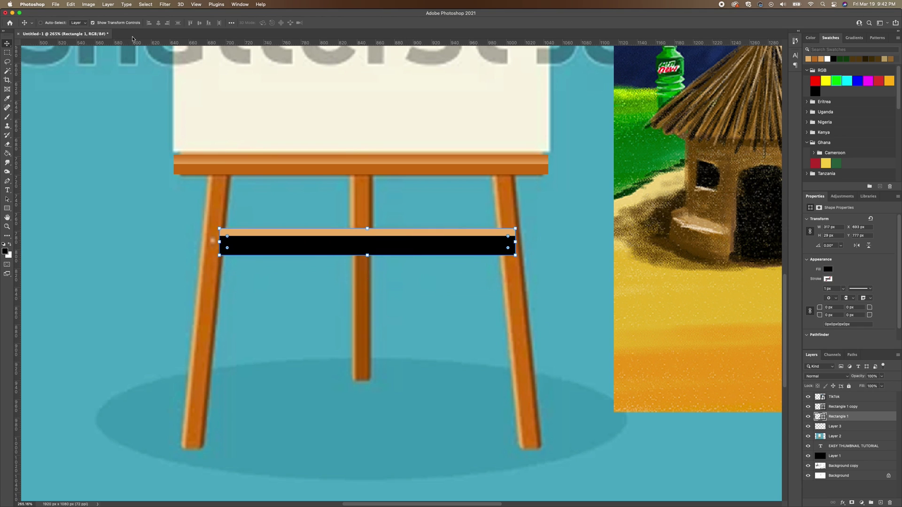
{"action": "left_click_drag", "start_coordinate": [482, 252], "coordinate": [483, 252]}
{"action": "left_click_drag", "start_coordinate": [453, 254], "coordinate": [464, 299]}
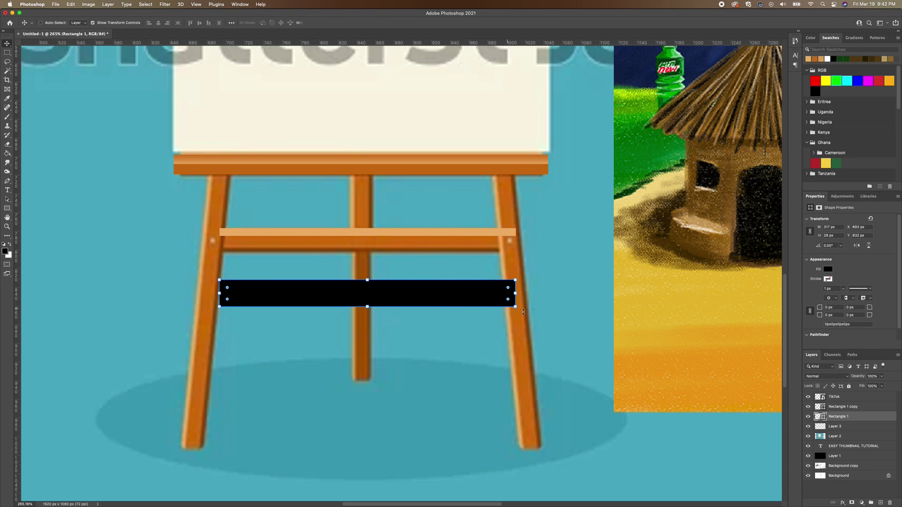
{"action": "double_click", "coordinate": [822, 417]}
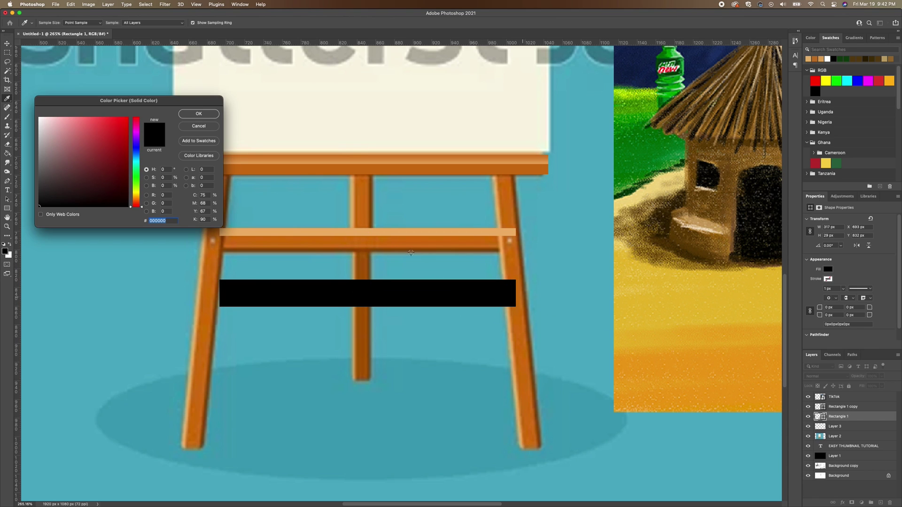
{"action": "left_click", "coordinate": [387, 242]}
{"action": "key", "text": "Return"}
{"action": "key", "text": "v"}
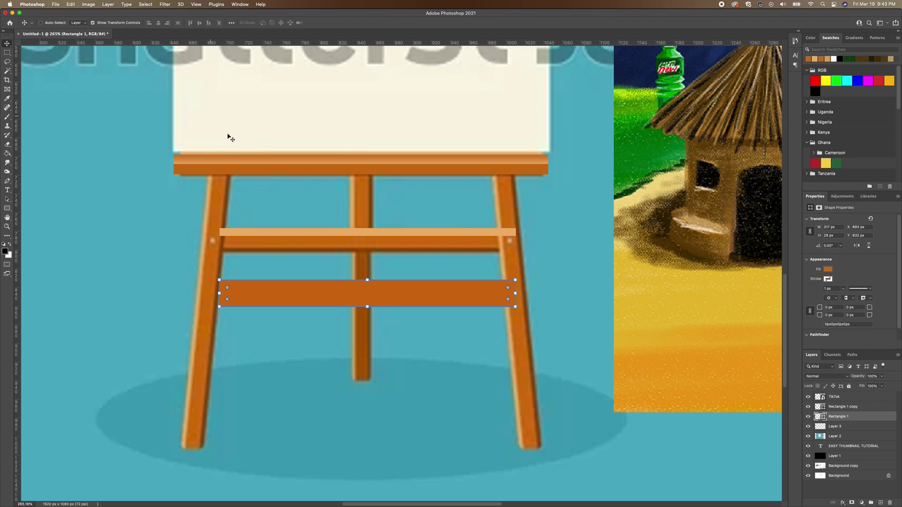
Move the dark orange bar onto the easel's crossbar and reduce its height to about 17 px.
{"action": "left_click_drag", "start_coordinate": [396, 300], "coordinate": [408, 251]}
{"action": "left_click_drag", "start_coordinate": [368, 228], "coordinate": [373, 245]}
{"action": "key", "text": "Return"}
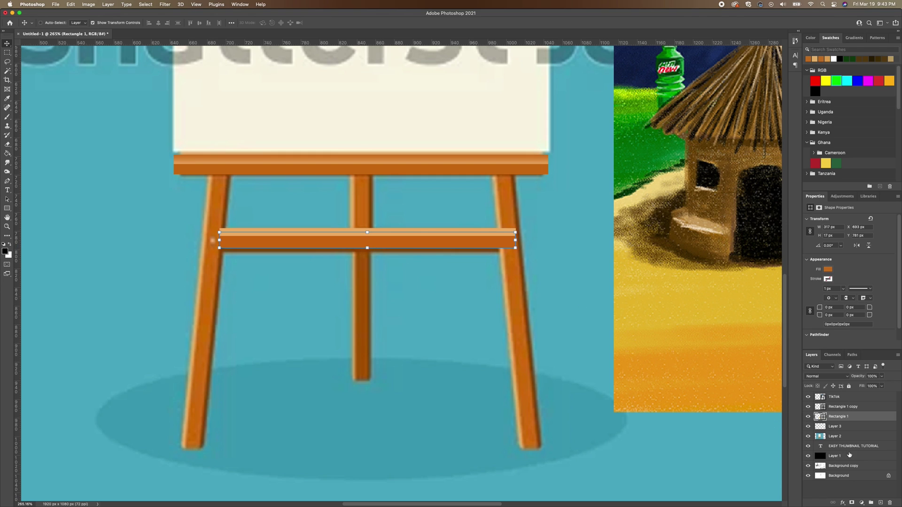
Add a Bevel & Emboss effect to the dark orange bar with an inner bevel size of 5 px.
{"action": "left_click", "coordinate": [843, 503]}
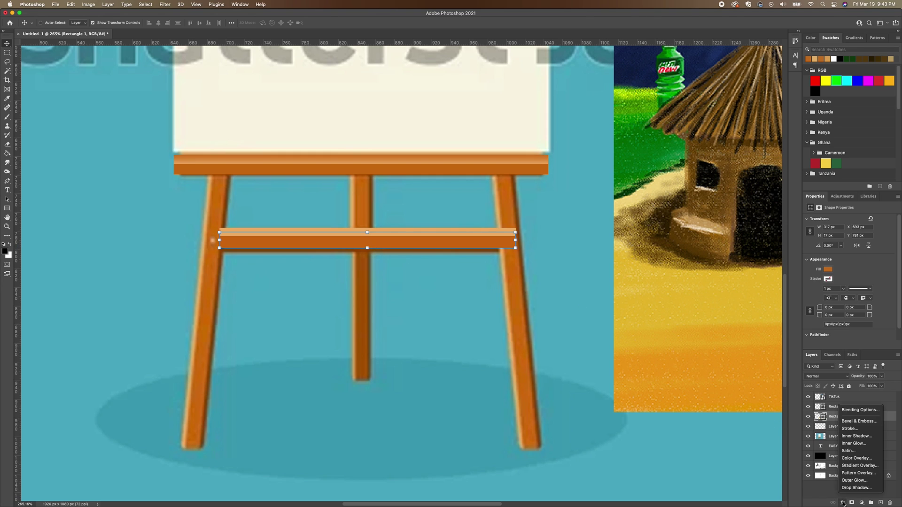
{"action": "left_click", "coordinate": [859, 422]}
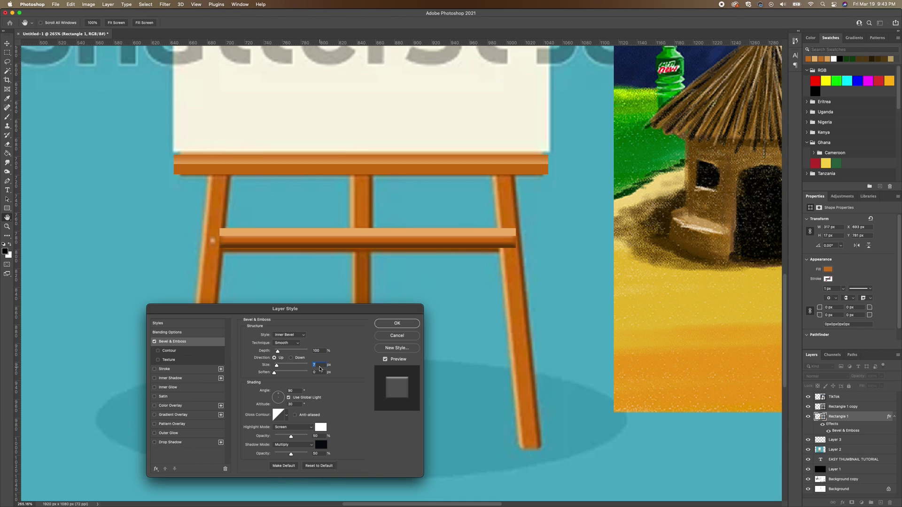
{"action": "type", "text": "5"}
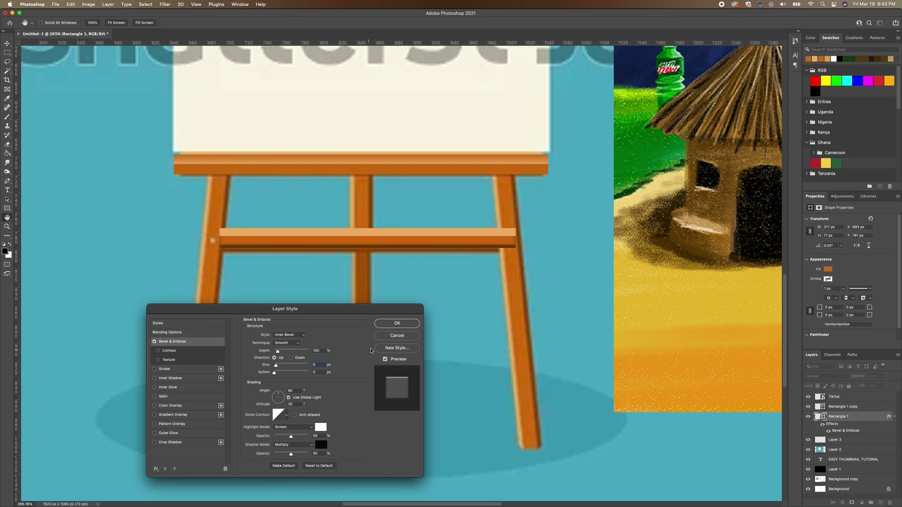
{"action": "left_click", "coordinate": [398, 324]}
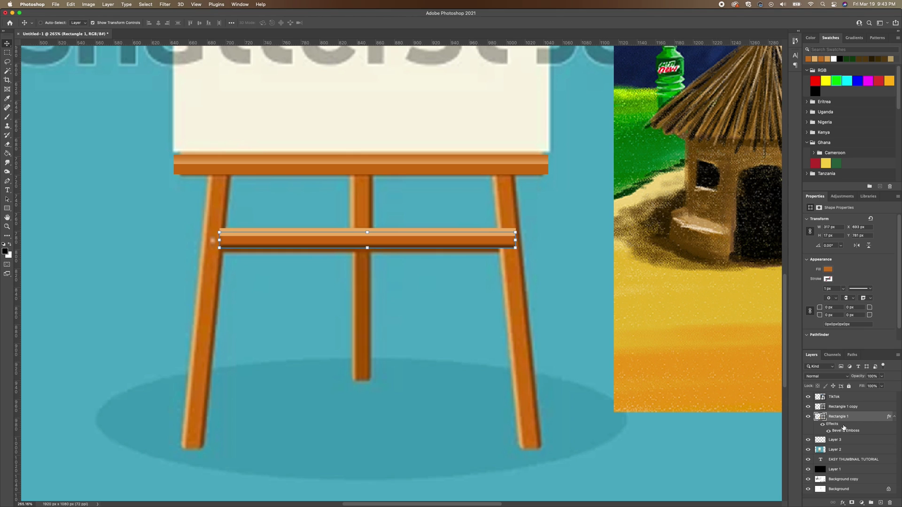
Add a reversed linear orange Gradient Overlay to the light strip on the crossbar's upper edge.
{"action": "left_click", "coordinate": [844, 408]}
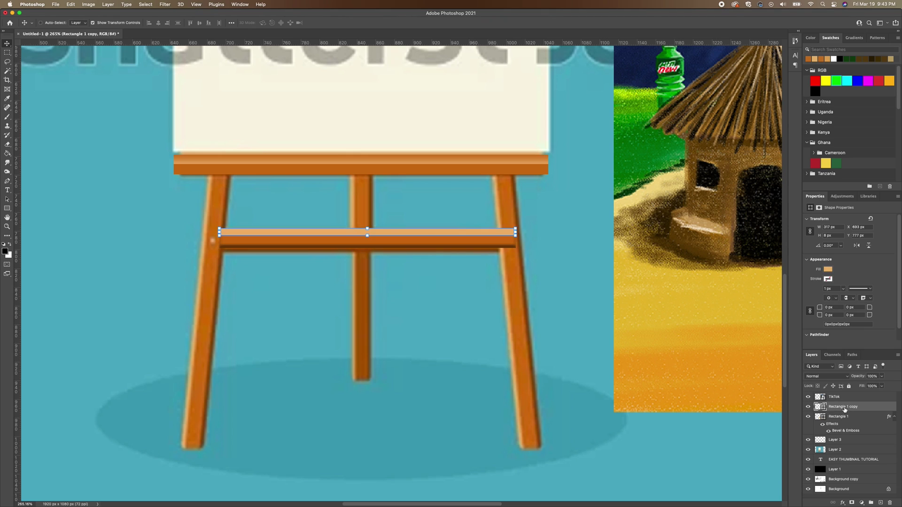
{"action": "left_click", "coordinate": [841, 502]}
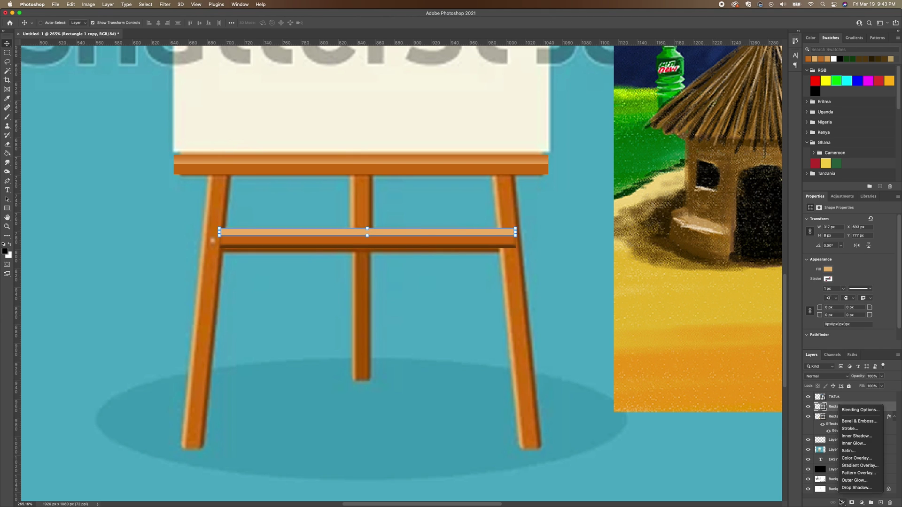
{"action": "left_click", "coordinate": [854, 465]}
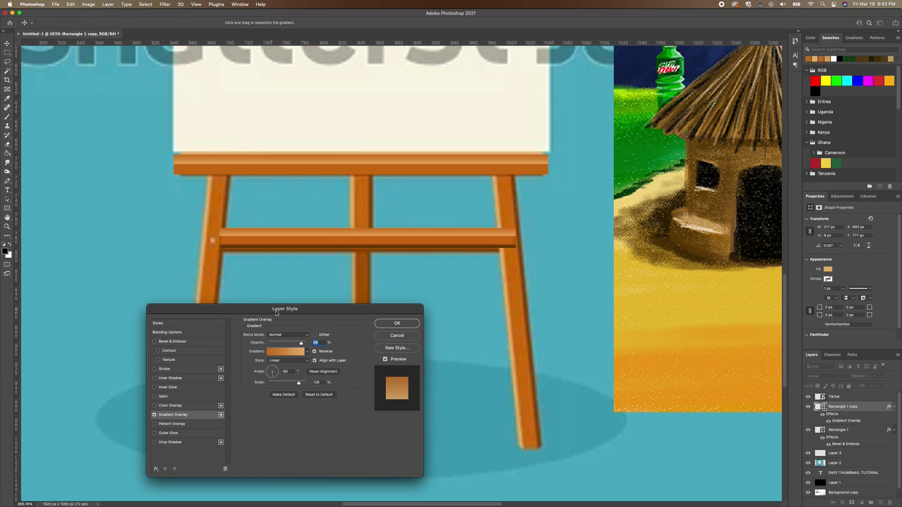
{"action": "left_click", "coordinate": [399, 324]}
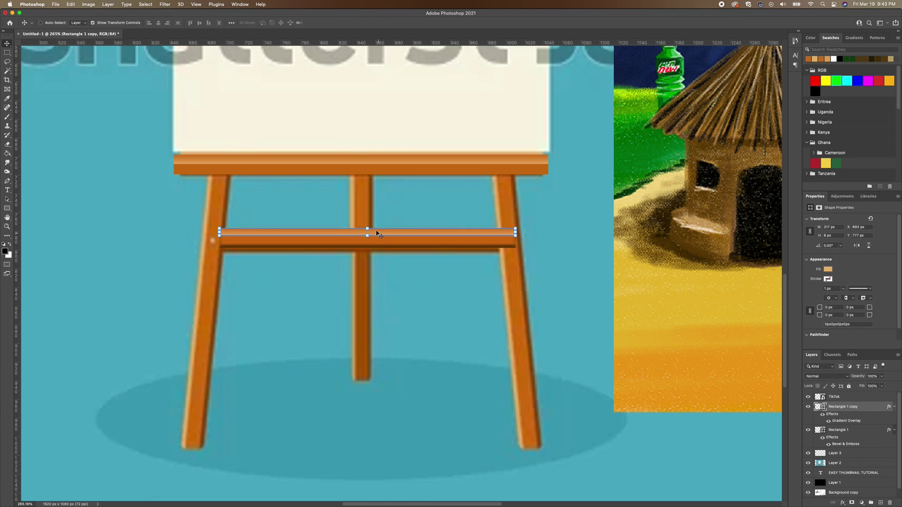
Thin the light strip to about 4 px and extend the dark orange bar upward to about 21 px tall.
{"action": "left_click_drag", "start_coordinate": [366, 237], "coordinate": [366, 228]}
{"action": "left_click", "coordinate": [357, 23]}
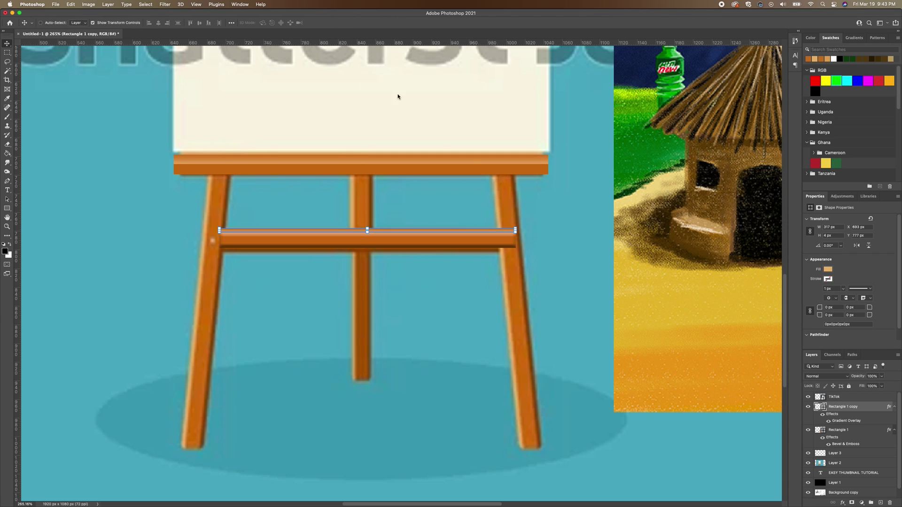
{"action": "left_click", "coordinate": [832, 431]}
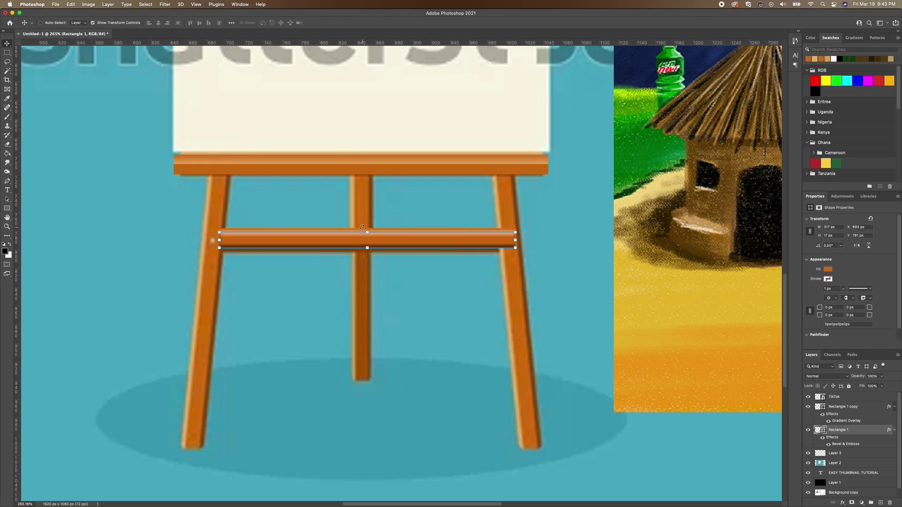
{"action": "left_click_drag", "start_coordinate": [368, 233], "coordinate": [367, 229]}
{"action": "key", "text": "Return"}
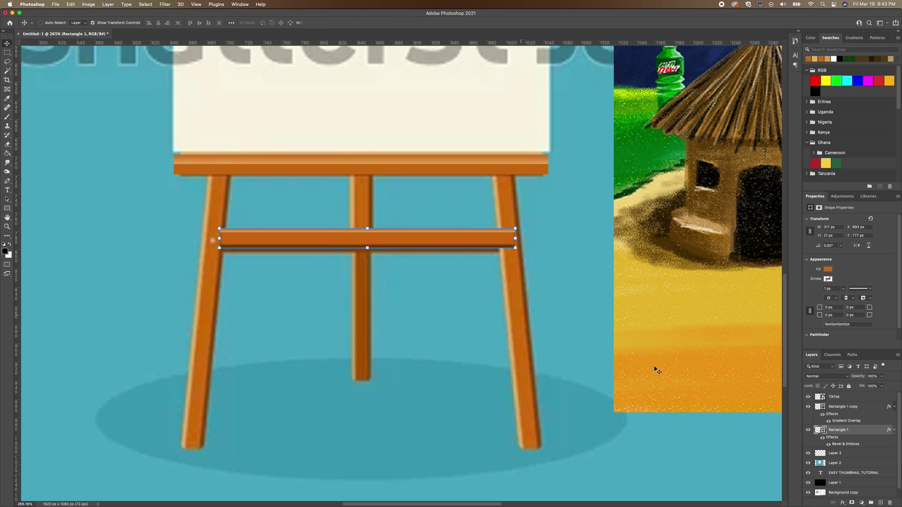
Hide the easel reference image and group the two crossbar rectangles in a group named across.
{"action": "left_click", "coordinate": [808, 464]}
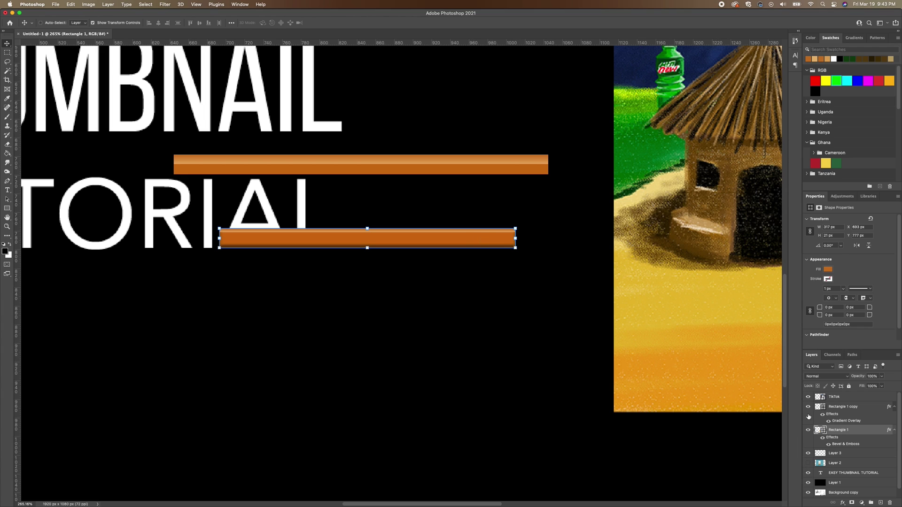
{"action": "left_click", "coordinate": [894, 432]}
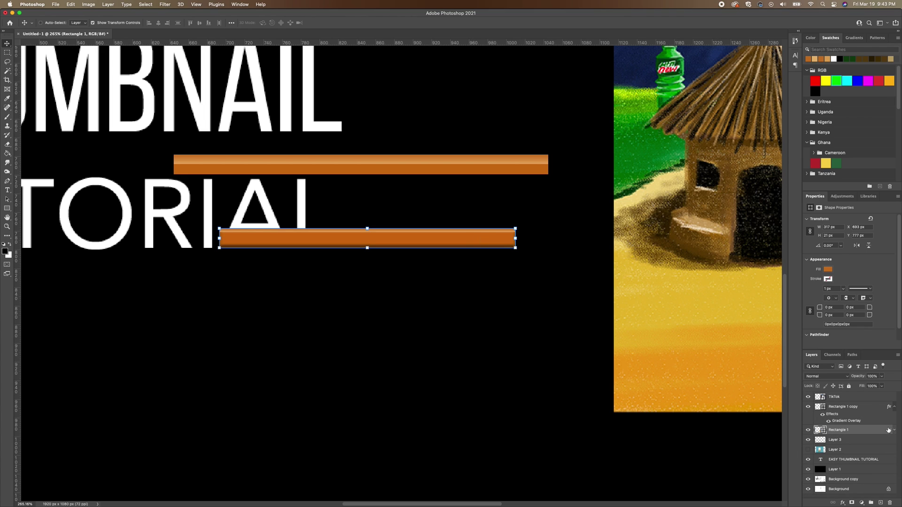
{"action": "left_click", "coordinate": [867, 410], "text": "shift"}
{"action": "left_click", "coordinate": [871, 502]}
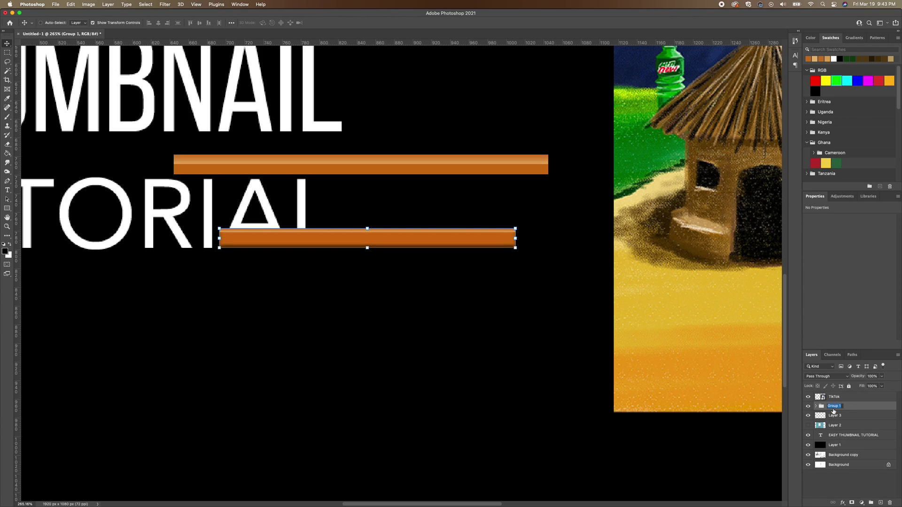
{"action": "type", "text": "across"}
{"action": "key", "text": "Return"}
Duplicate the across group and rotate the copy to 105°.
{"action": "left_click_drag", "start_coordinate": [855, 407], "coordinate": [880, 503]}
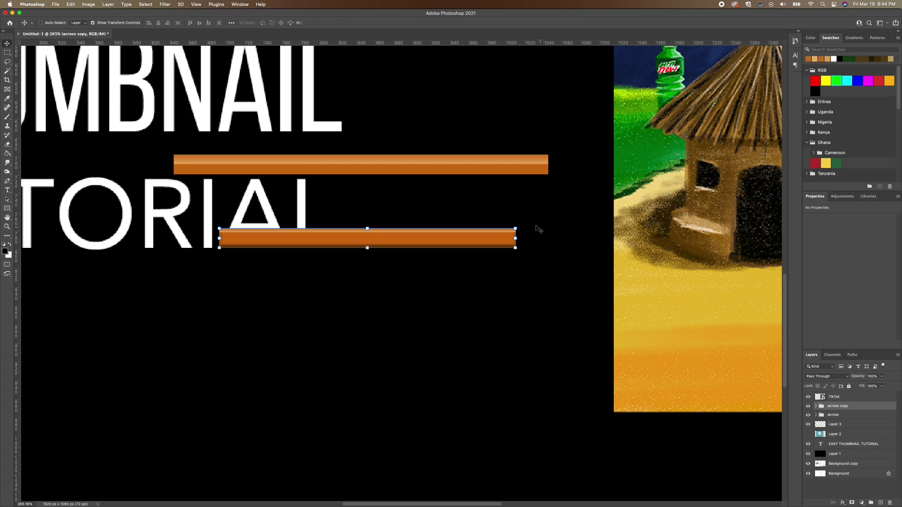
{"action": "left_click_drag", "start_coordinate": [519, 221], "coordinate": [339, 366]}
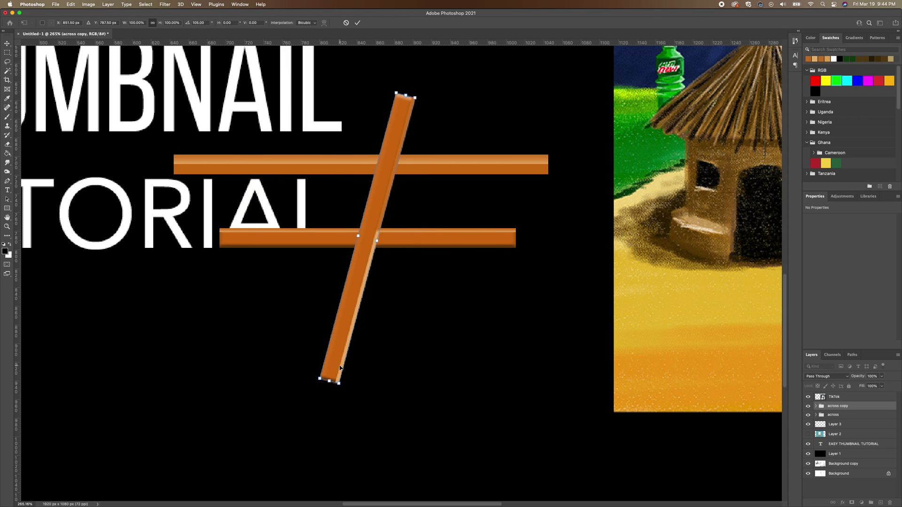
{"action": "key", "text": "Return"}
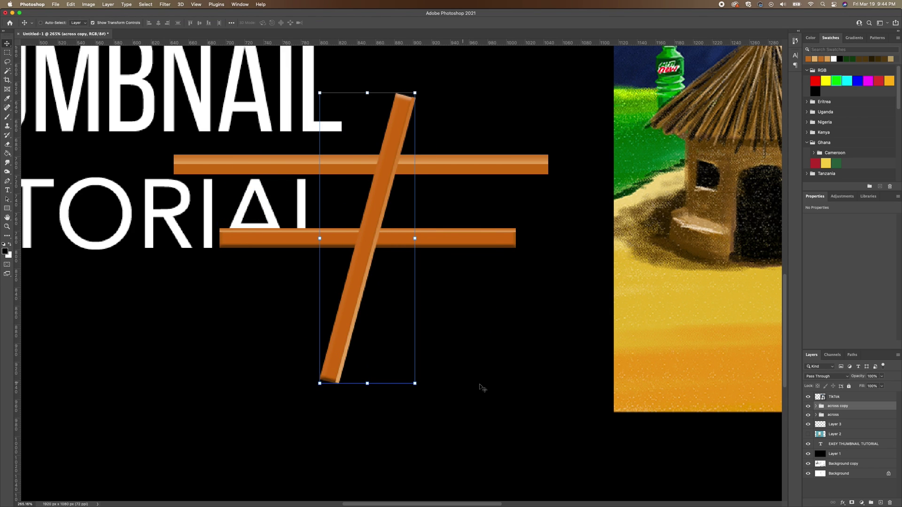
Show the easel reference again, then move and rotate the copied bar until it covers the left leg.
{"action": "left_click", "coordinate": [806, 435]}
{"action": "left_click_drag", "start_coordinate": [349, 308], "coordinate": [174, 376]}
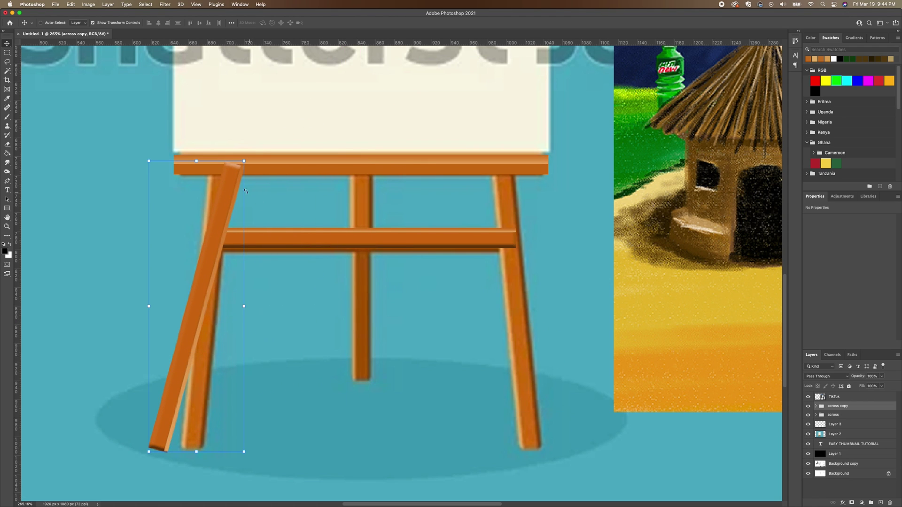
{"action": "left_click_drag", "start_coordinate": [249, 159], "coordinate": [226, 148]}
{"action": "key", "text": "Return"}
{"action": "mouse_move", "coordinate": [190, 356]}
{"action": "left_mouse_down"}
{"action": "mouse_move", "coordinate": [197, 342]}
{"action": "mouse_move", "coordinate": [181, 340]}
{"action": "mouse_move", "coordinate": [202, 351]}
{"action": "left_mouse_up"}
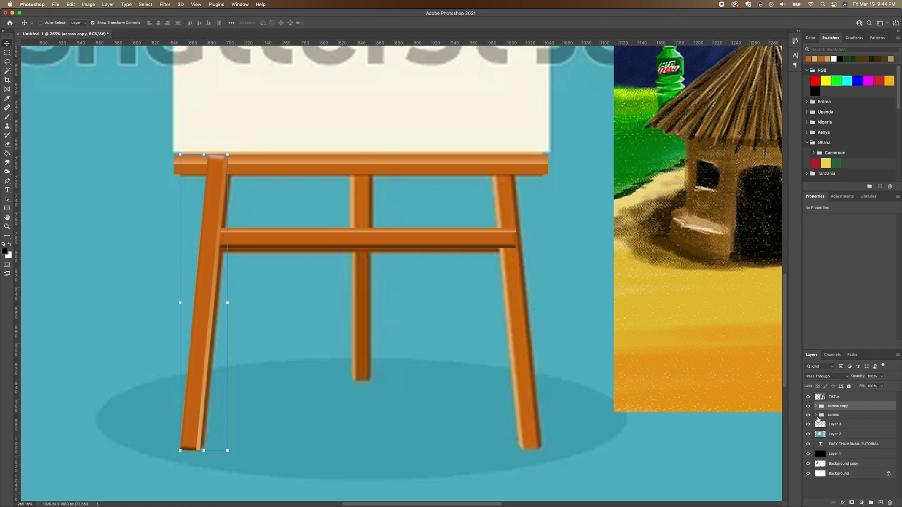
Examine the layers inside the across and across copy groups.
{"action": "left_click", "coordinate": [820, 416]}
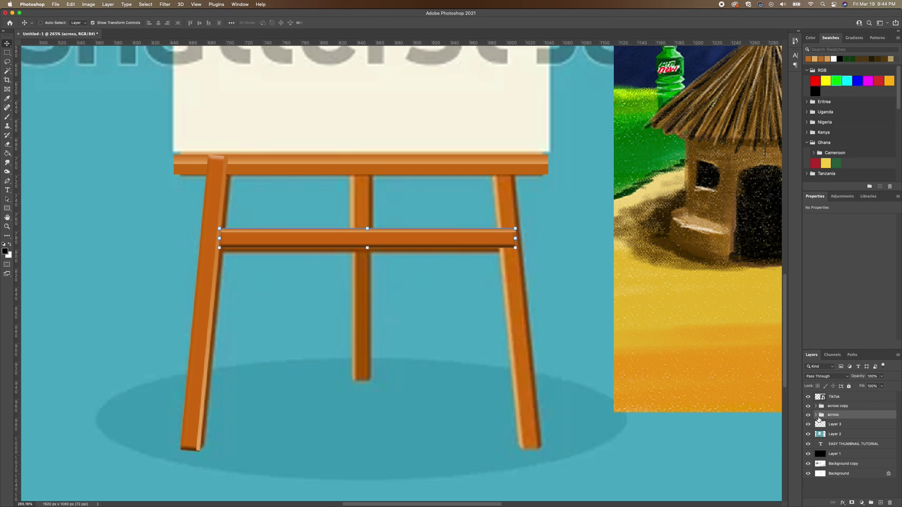
{"action": "left_click", "coordinate": [817, 416]}
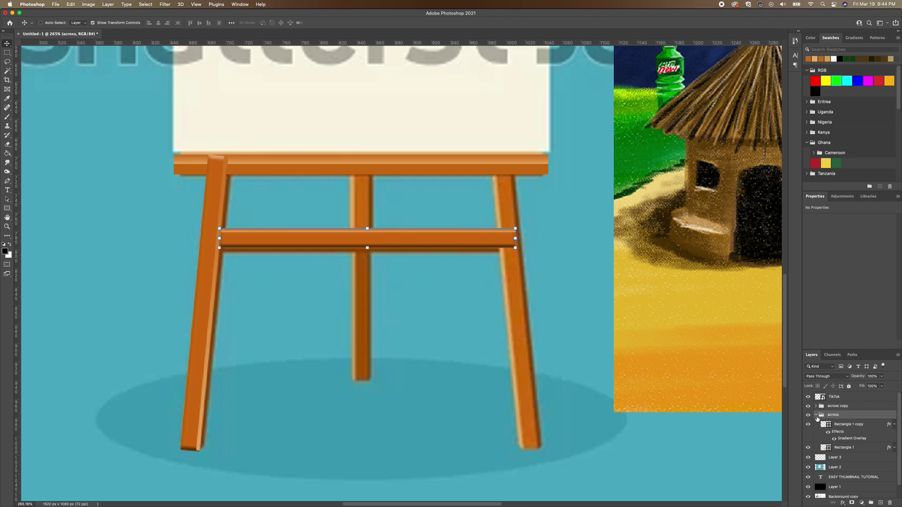
{"action": "left_click", "coordinate": [858, 427]}
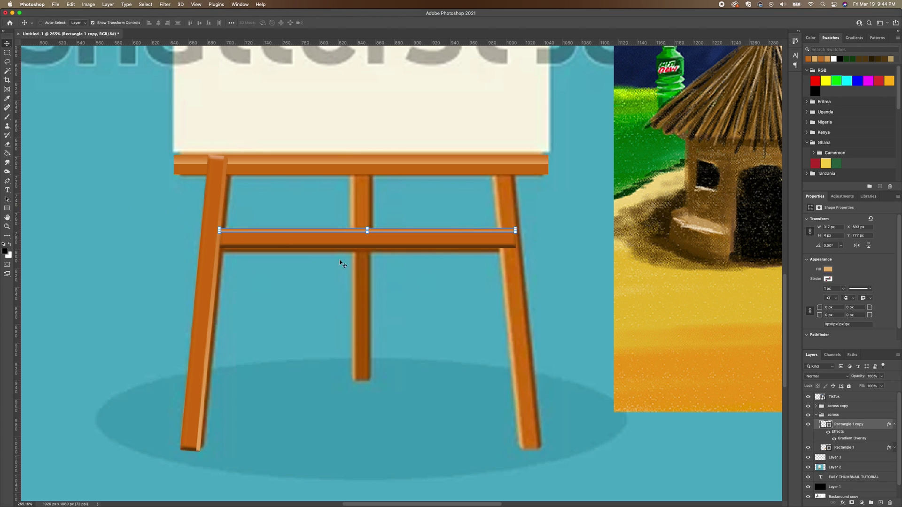
{"action": "left_click", "coordinate": [817, 407]}
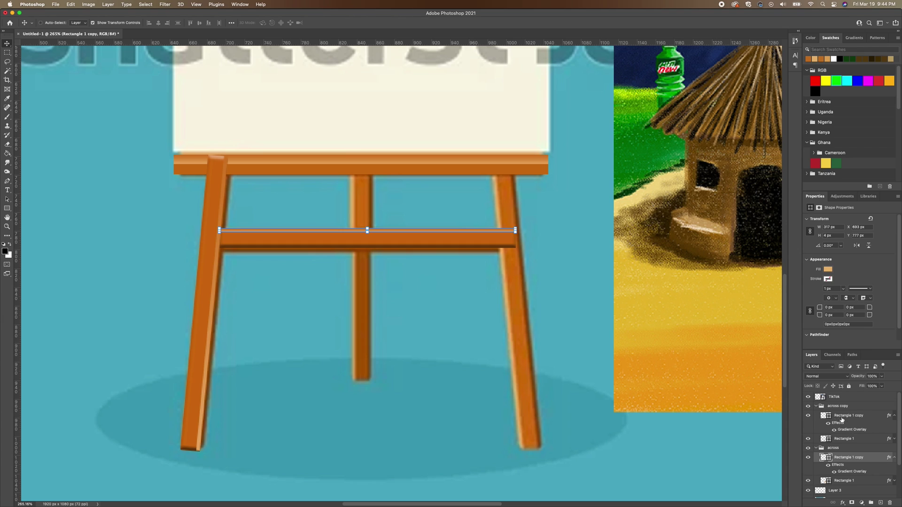
{"action": "left_click", "coordinate": [809, 418]}
{"action": "left_click", "coordinate": [810, 418]}
{"action": "left_click", "coordinate": [817, 407]}
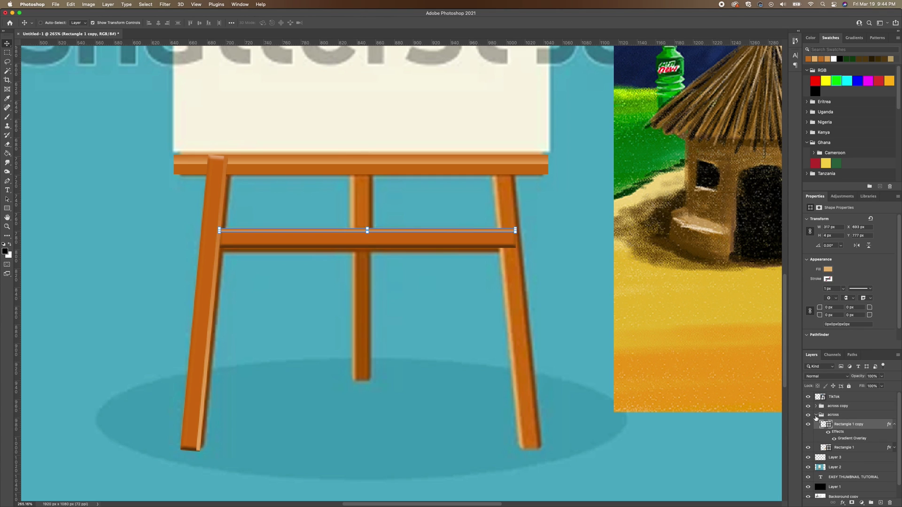
{"action": "left_click", "coordinate": [816, 417]}
Duplicate the left leg group, placing the copy between the middle and right legs, and flip it horizontally.
{"action": "left_click", "coordinate": [839, 406]}
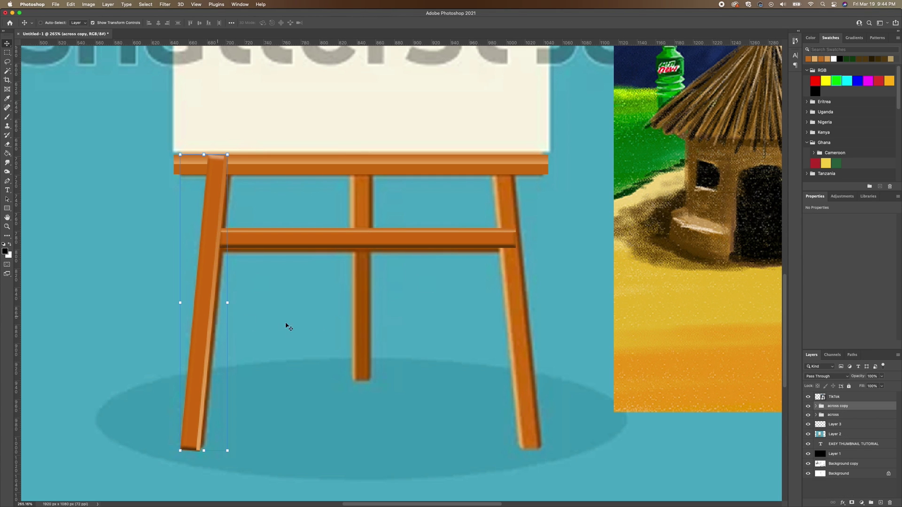
{"action": "left_click_drag", "start_coordinate": [202, 333], "coordinate": [435, 351]}
{"action": "key", "text": "super+j"}
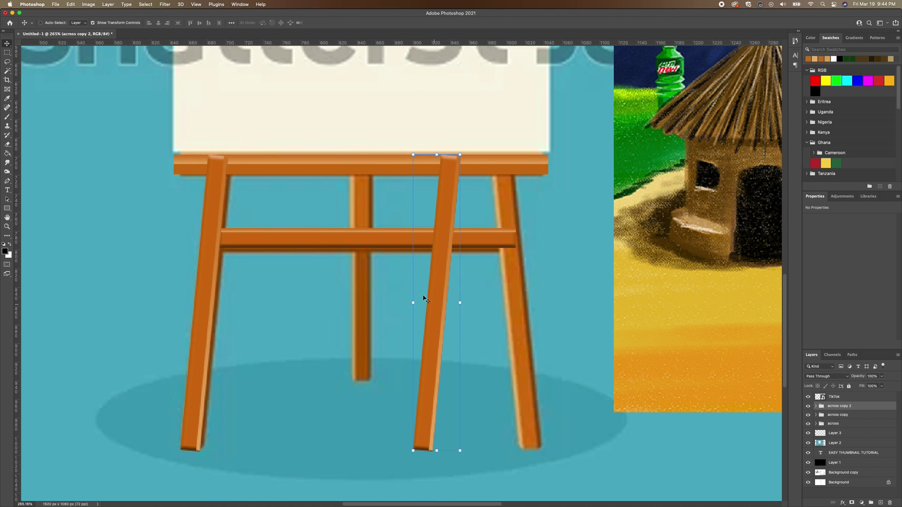
{"action": "left_click", "coordinate": [70, 4]}
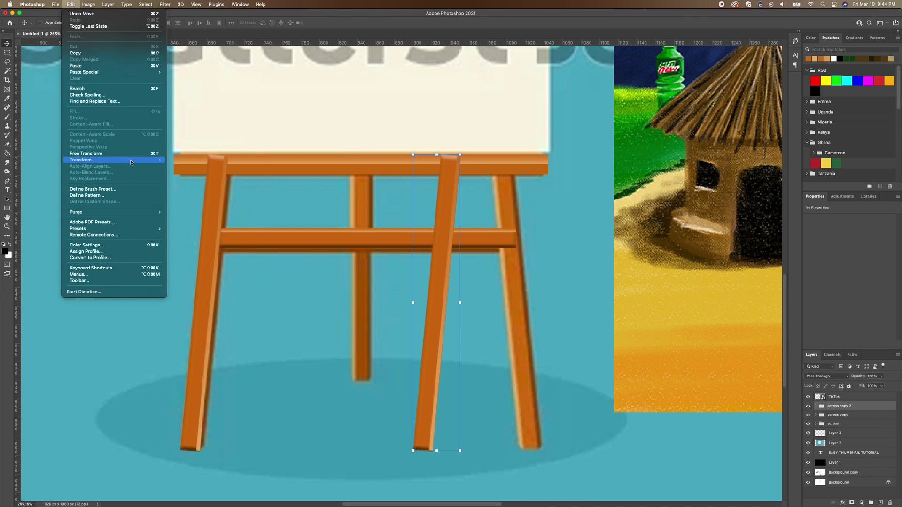
{"action": "mouse_move", "coordinate": [134, 161]}
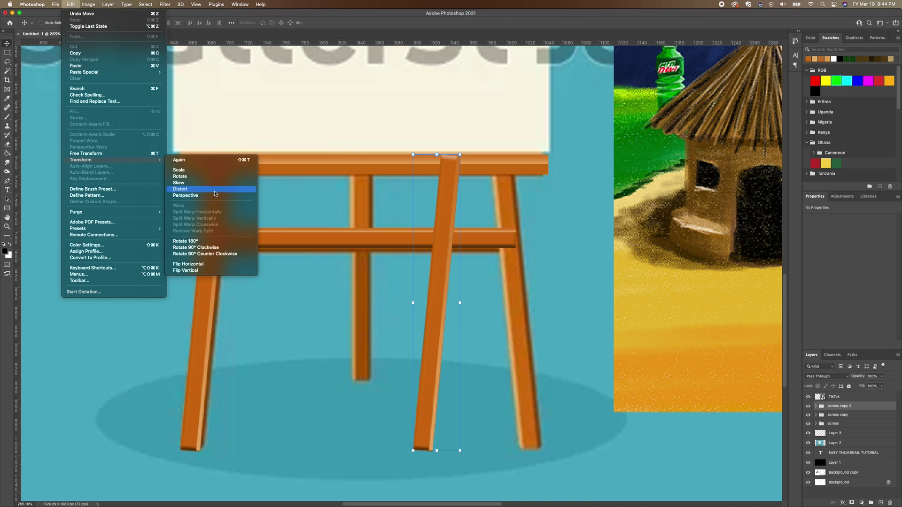
{"action": "left_click", "coordinate": [213, 265]}
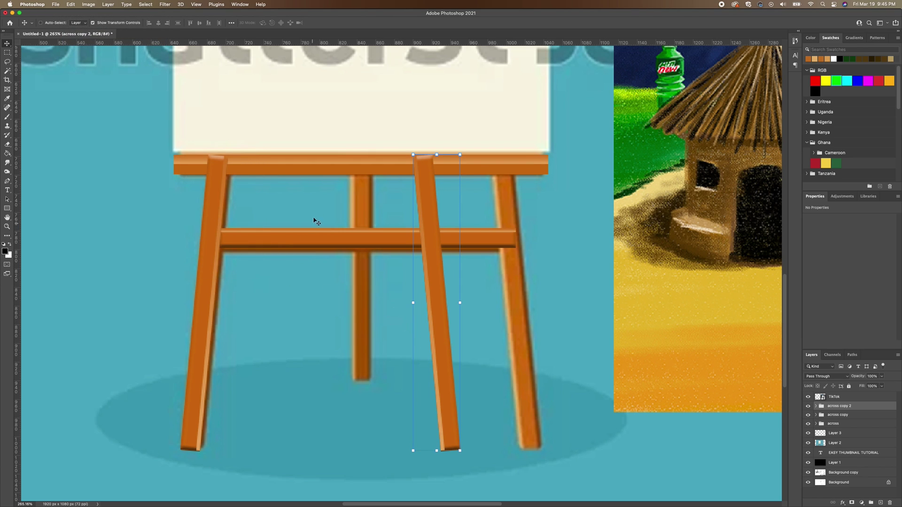
Move the flipped leg copy over the reference's right leg and compare the fit by toggling the reference layer.
{"action": "left_click_drag", "start_coordinate": [449, 412], "coordinate": [529, 406]}
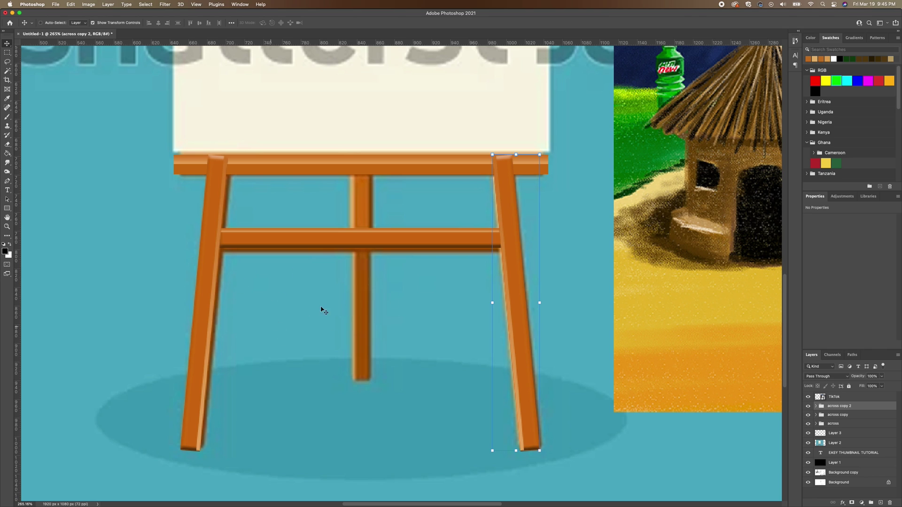
{"action": "left_click", "coordinate": [808, 443]}
{"action": "left_click", "coordinate": [810, 444]}
{"action": "left_click", "coordinate": [809, 444]}
{"action": "left_click", "coordinate": [809, 443]}
Duplicate the across group, turn the copy vertical over the reference's middle leg, and place it below across in the layer order.
{"action": "left_click", "coordinate": [837, 424]}
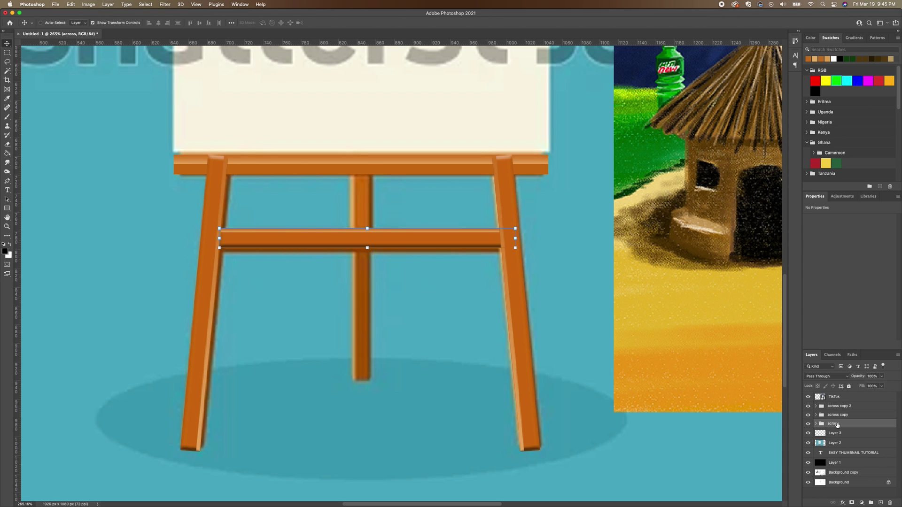
{"action": "left_click_drag", "start_coordinate": [856, 426], "coordinate": [880, 503]}
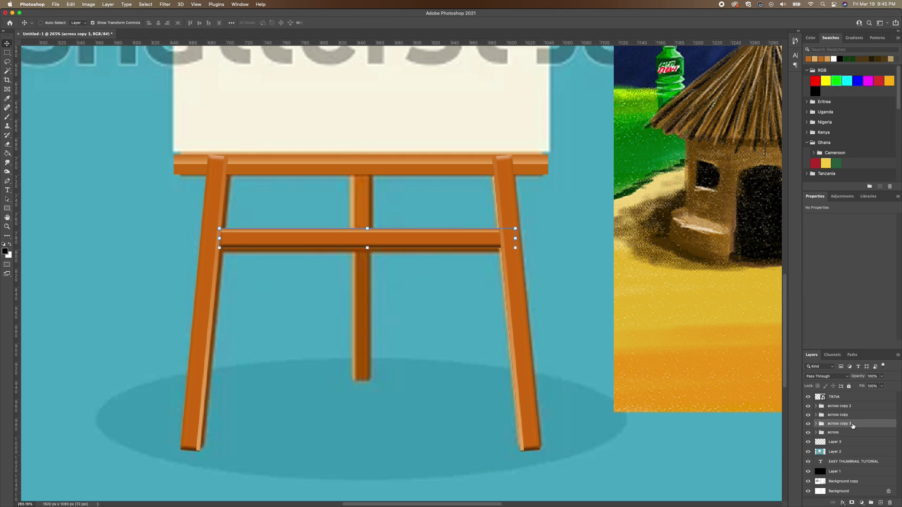
{"action": "left_click_drag", "start_coordinate": [517, 220], "coordinate": [363, 346]}
{"action": "key", "text": "Return"}
{"action": "left_click_drag", "start_coordinate": [837, 427], "coordinate": [834, 443]}
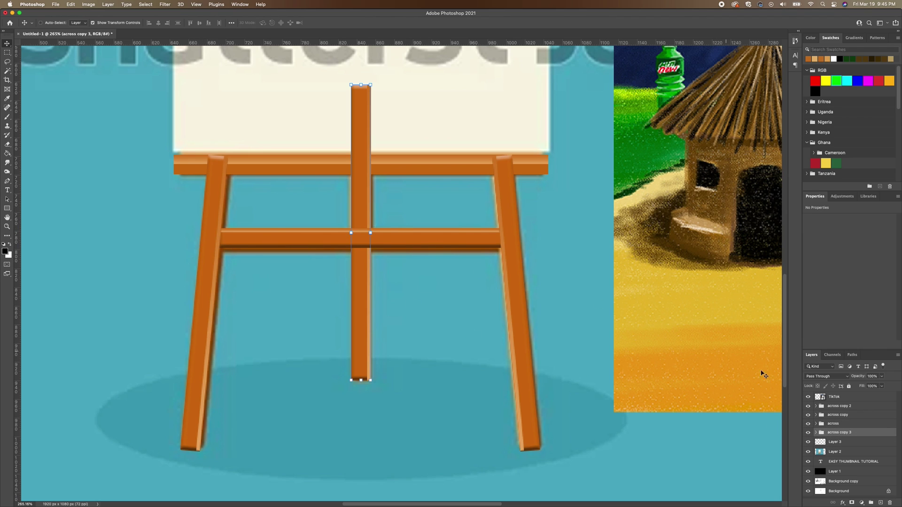
Group across and its three copies into one group named Easel.
{"action": "left_click", "coordinate": [839, 407]}
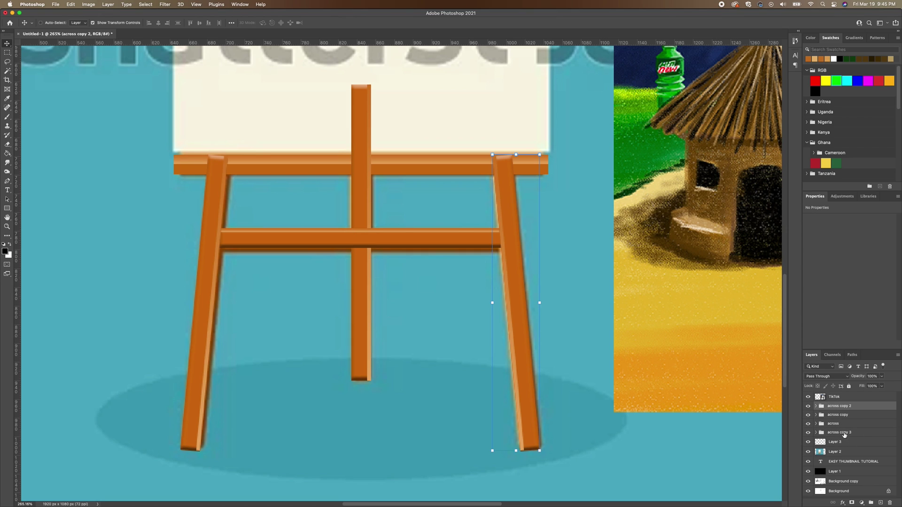
{"action": "left_click", "coordinate": [842, 433], "text": "shift"}
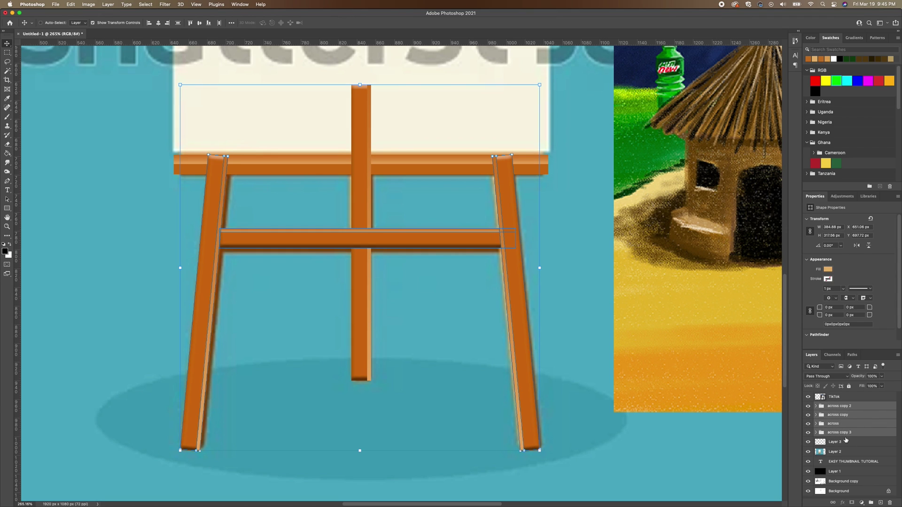
{"action": "left_click", "coordinate": [871, 502]}
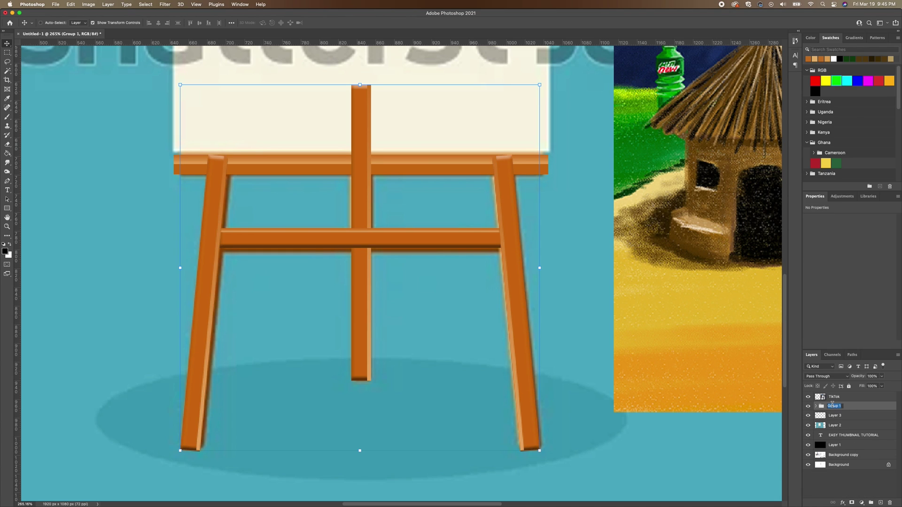
{"action": "type", "text": "Easel"}
{"action": "key", "text": "Return"}
View the whole thumbnail at 100% and check the drawn easel with the reference layer hidden.
{"action": "left_click", "coordinate": [844, 400]}
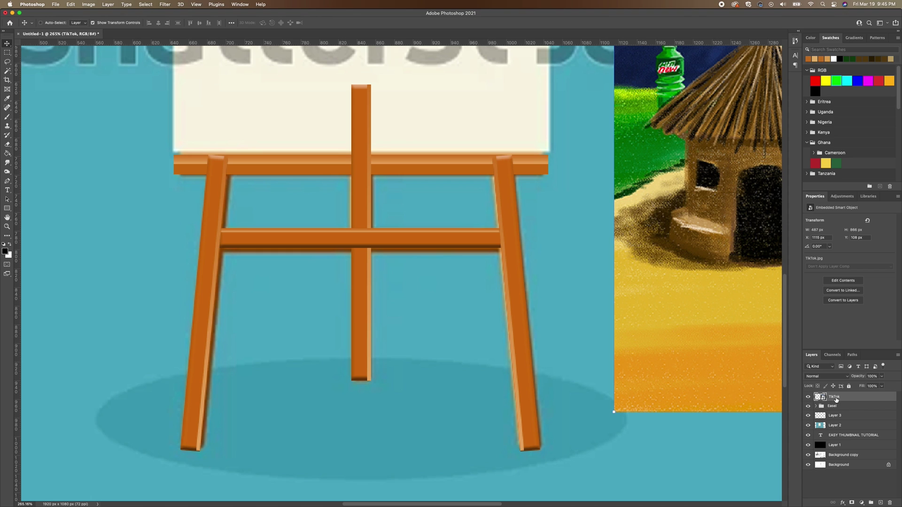
{"action": "left_click", "coordinate": [7, 226]}
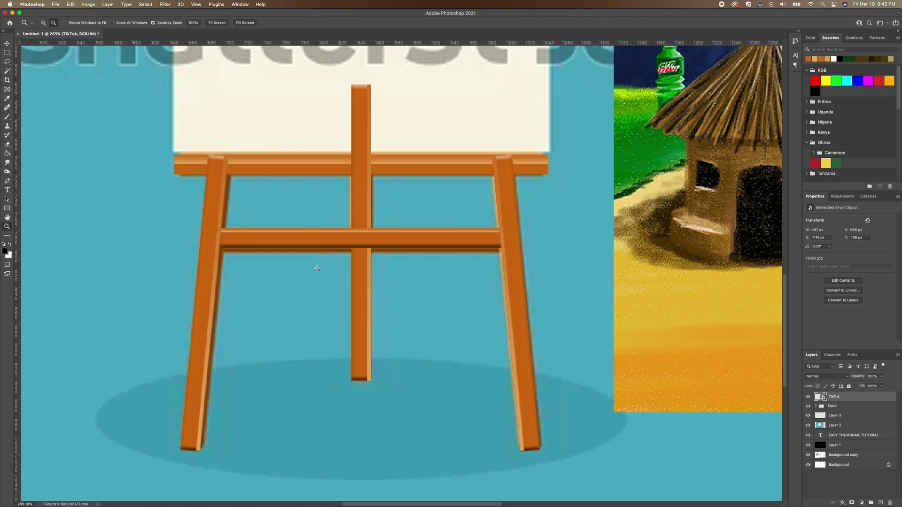
{"action": "left_click", "coordinate": [194, 23]}
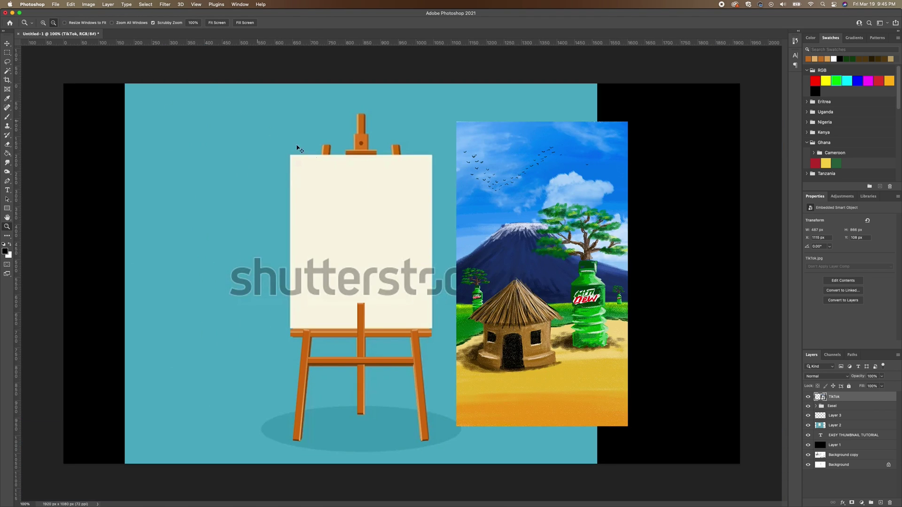
{"action": "left_click", "coordinate": [808, 426]}
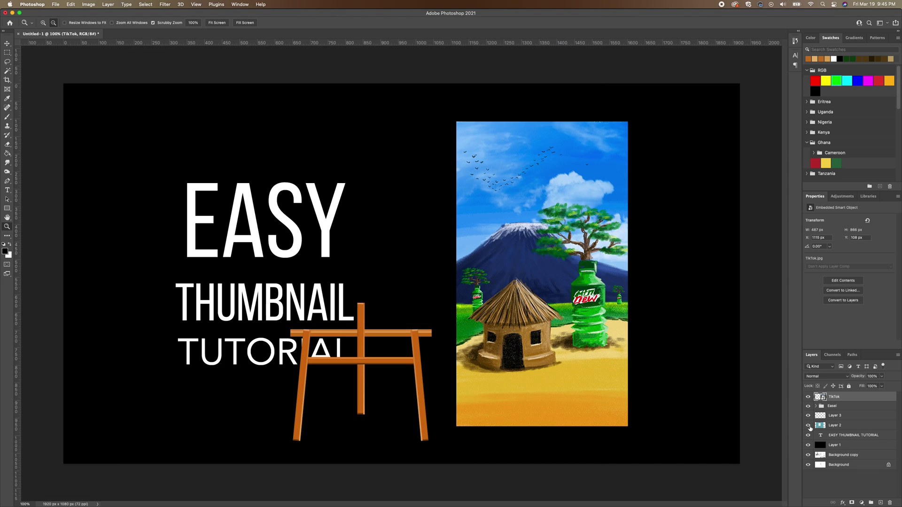
{"action": "left_click", "coordinate": [808, 426]}
{"action": "key", "text": "super+s"}
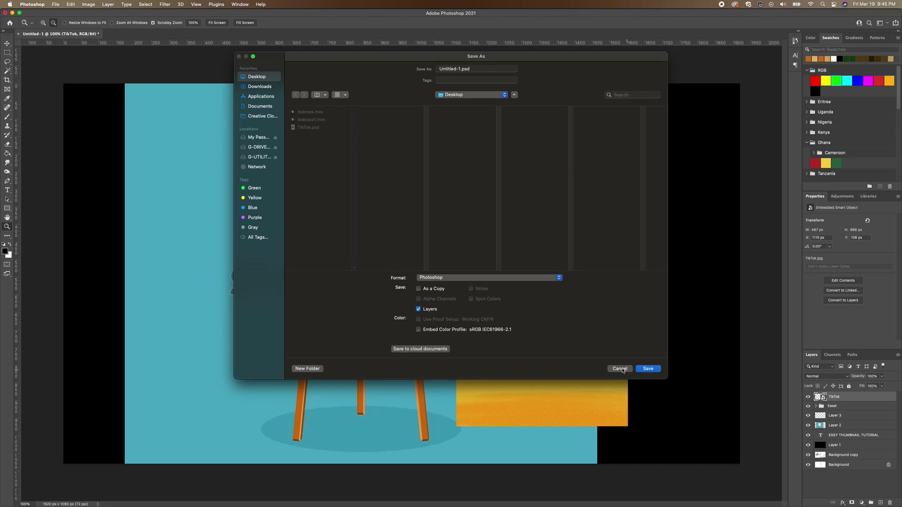
{"action": "left_click", "coordinate": [624, 371]}
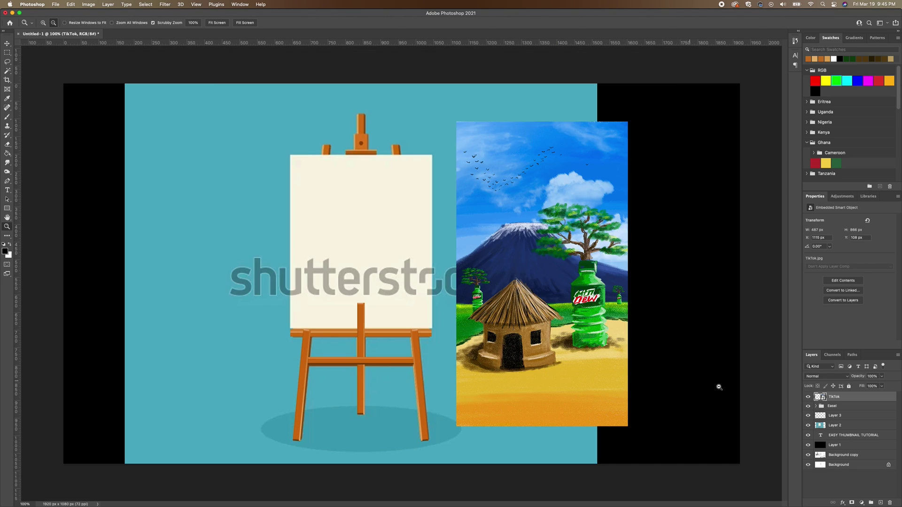
Scale the TikTok artwork to about 371 px wide and center it over the easel's canvas, resting on the ledge.
{"action": "left_click", "coordinate": [10, 46]}
{"action": "left_click_drag", "start_coordinate": [581, 352], "coordinate": [390, 329]}
{"action": "left_click_drag", "start_coordinate": [436, 118], "coordinate": [374, 174]}
{"action": "left_click_drag", "start_coordinate": [350, 315], "coordinate": [383, 223]}
{"action": "key", "text": "Return"}
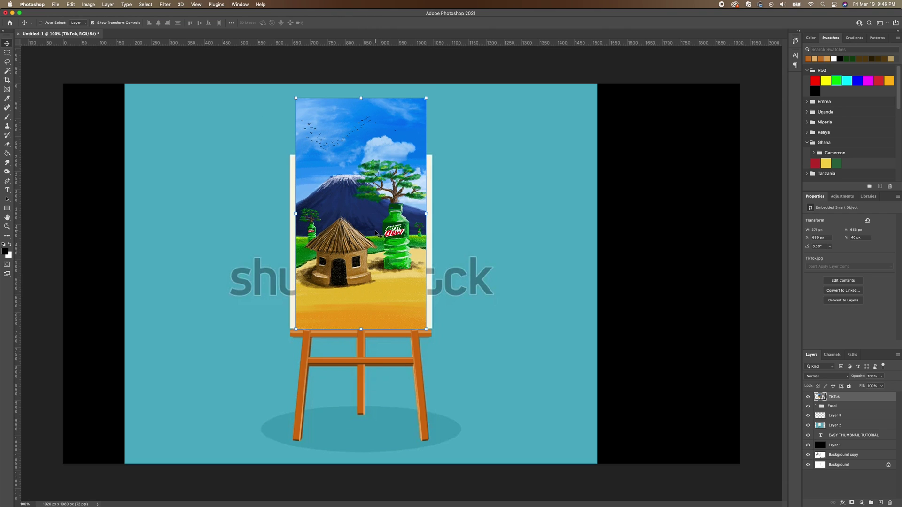
Open the Easel group and examine which easel part each of the across groups holds.
{"action": "left_click", "coordinate": [820, 408]}
{"action": "left_click", "coordinate": [816, 406]}
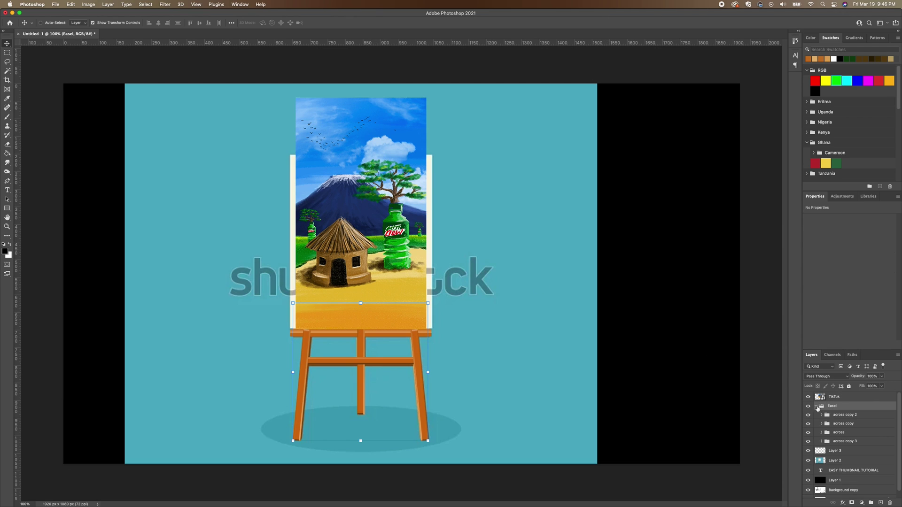
{"action": "left_click", "coordinate": [839, 433]}
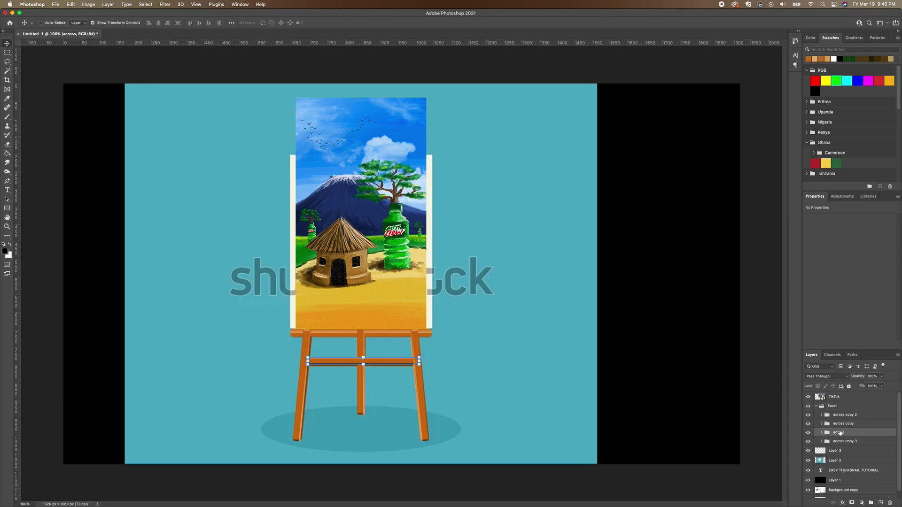
{"action": "left_click", "coordinate": [843, 424]}
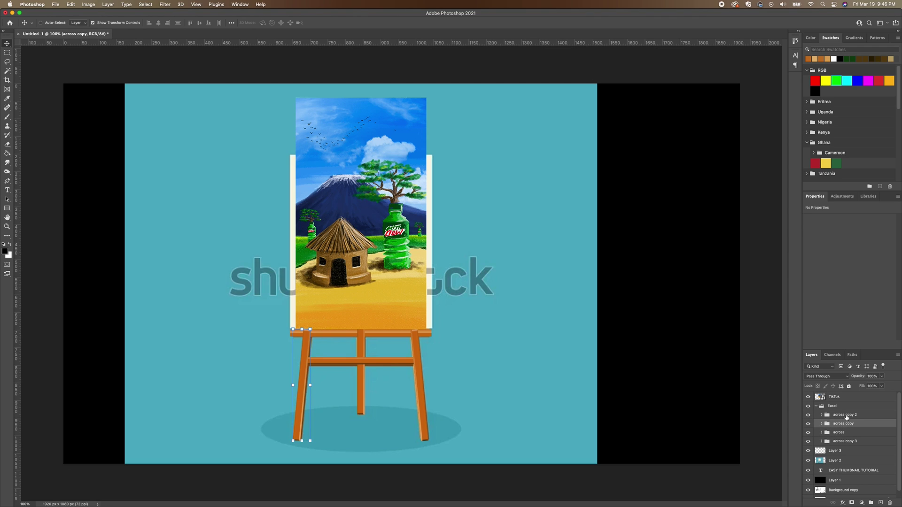
{"action": "left_click", "coordinate": [846, 416]}
{"action": "left_click", "coordinate": [846, 426], "text": "shift"}
{"action": "left_click_drag", "start_coordinate": [849, 428], "coordinate": [845, 444]}
{"action": "key", "text": "super+z"}
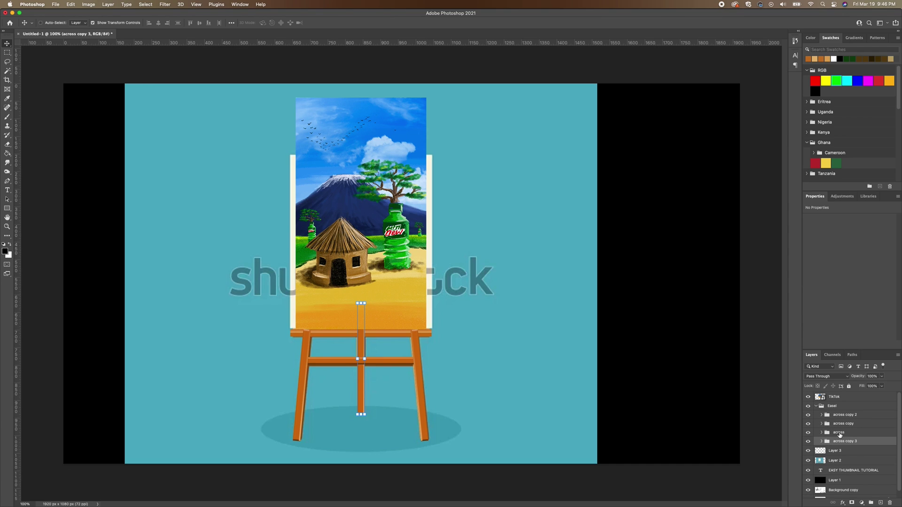
{"action": "left_click", "coordinate": [839, 434]}
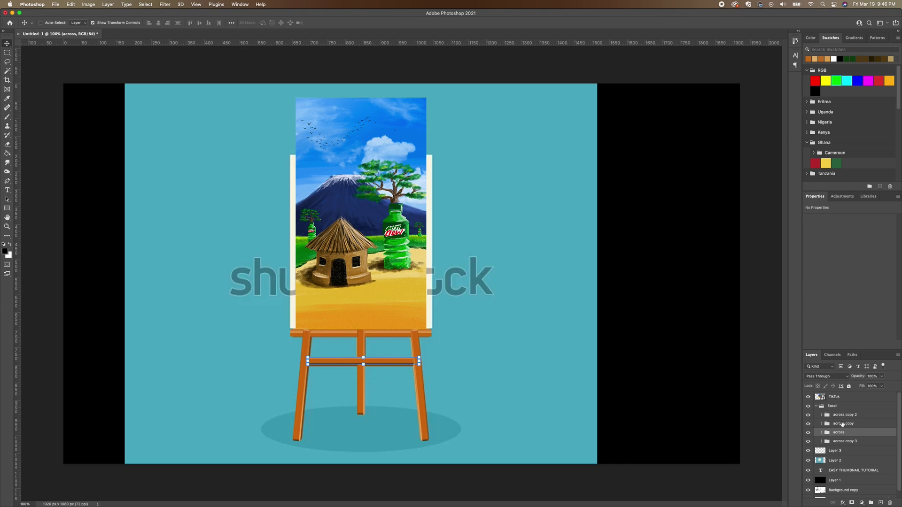
{"action": "left_click", "coordinate": [843, 424]}
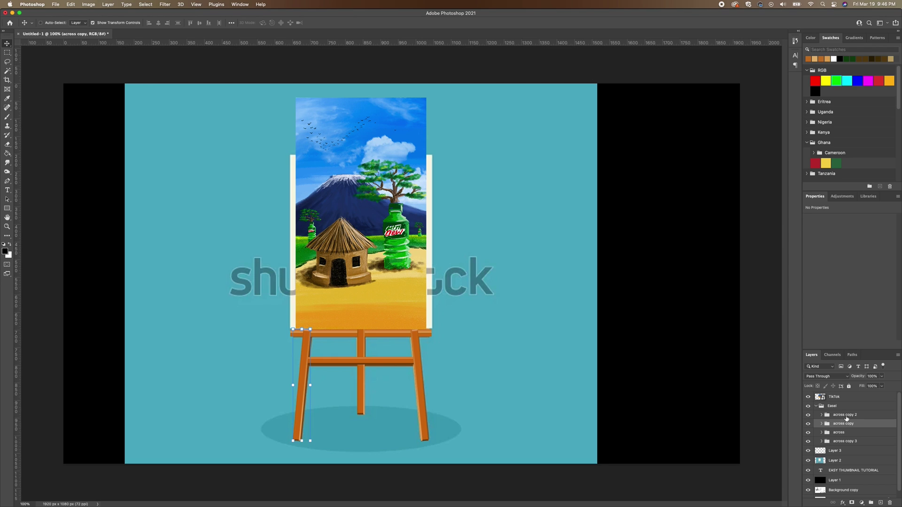
{"action": "left_click", "coordinate": [842, 441]}
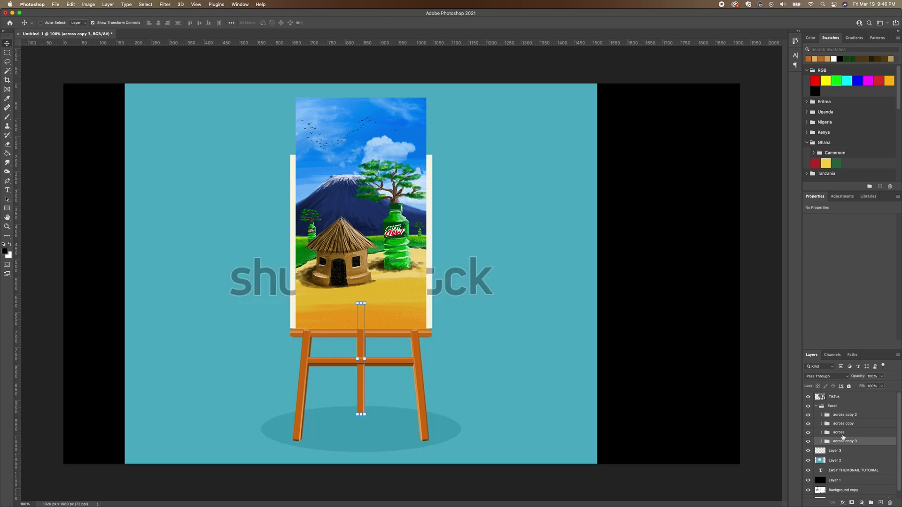
{"action": "left_click", "coordinate": [844, 433]}
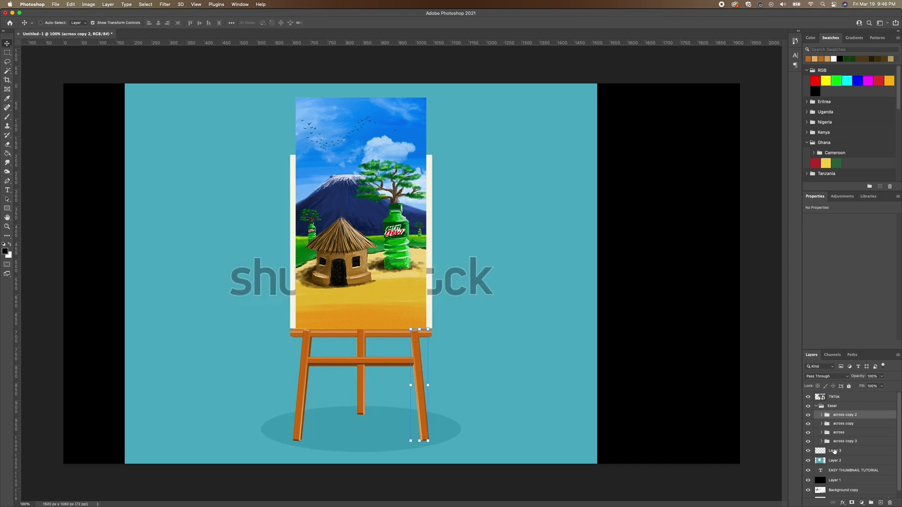
Move the ledge, Layer 3, to the top of the Easel group and check the result with the reference hidden.
{"action": "left_click", "coordinate": [836, 452]}
{"action": "left_click_drag", "start_coordinate": [841, 451], "coordinate": [843, 412]}
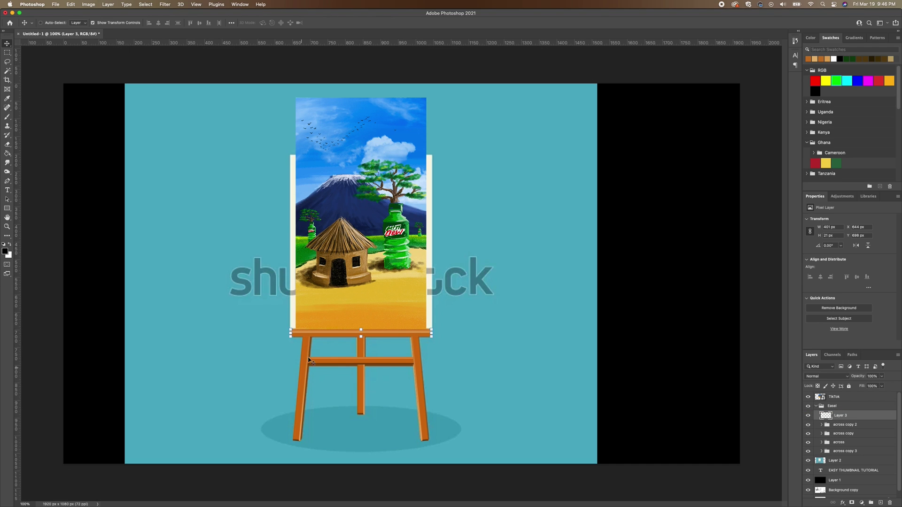
{"action": "left_click", "coordinate": [808, 462]}
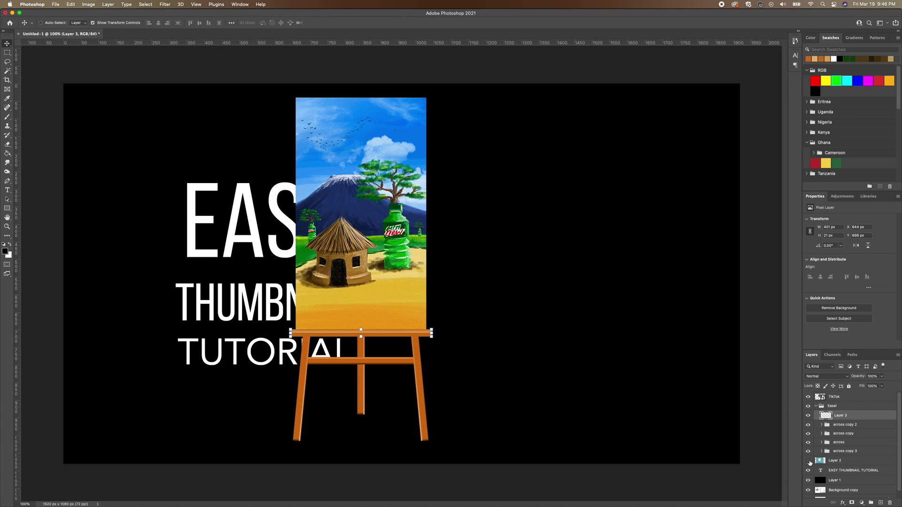
{"action": "left_click", "coordinate": [809, 461]}
{"action": "key", "text": "super+s"}
{"action": "left_click", "coordinate": [648, 370]}
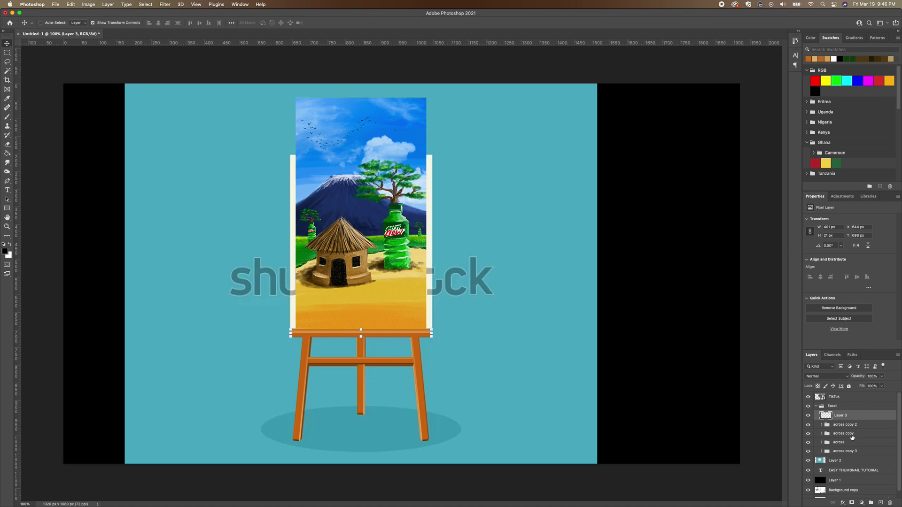
Hide the reference on Layer 2, and move the TikTok layer into the Easel group, collapsing the group.
{"action": "left_click", "coordinate": [833, 461]}
{"action": "left_click", "coordinate": [809, 461]}
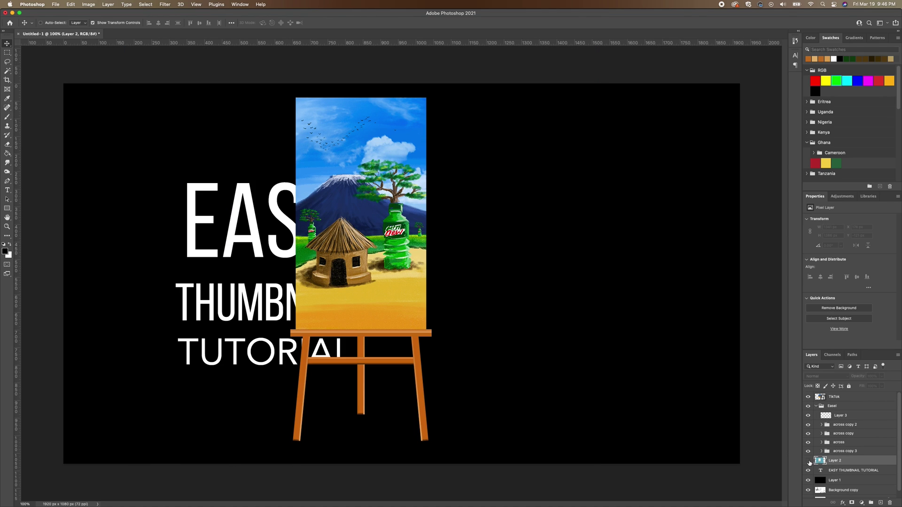
{"action": "left_click", "coordinate": [832, 407]}
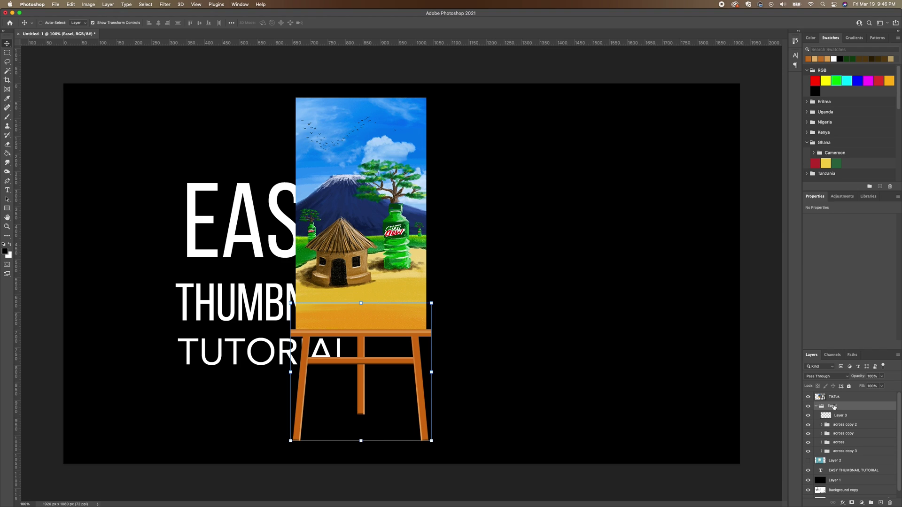
{"action": "left_click_drag", "start_coordinate": [837, 401], "coordinate": [837, 409]}
{"action": "left_click", "coordinate": [816, 397]}
{"action": "left_click", "coordinate": [823, 398]}
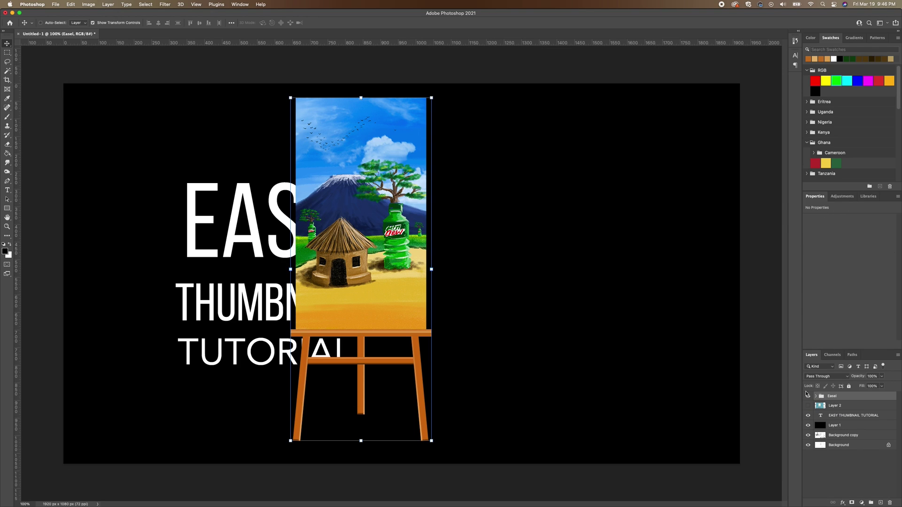
Move the Easel group to the right of the title text, using visible guides to position it.
{"action": "left_click_drag", "start_coordinate": [374, 312], "coordinate": [527, 321]}
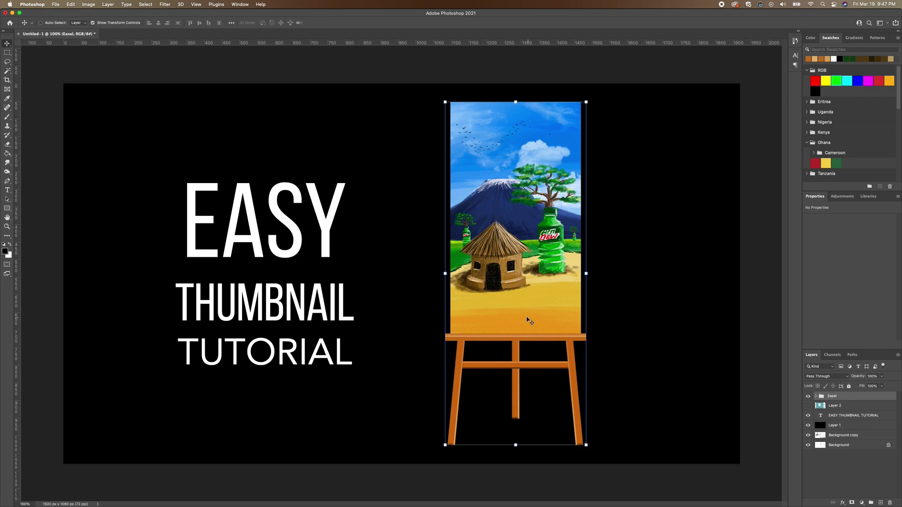
{"action": "left_click_drag", "start_coordinate": [300, 43], "coordinate": [296, 60]}
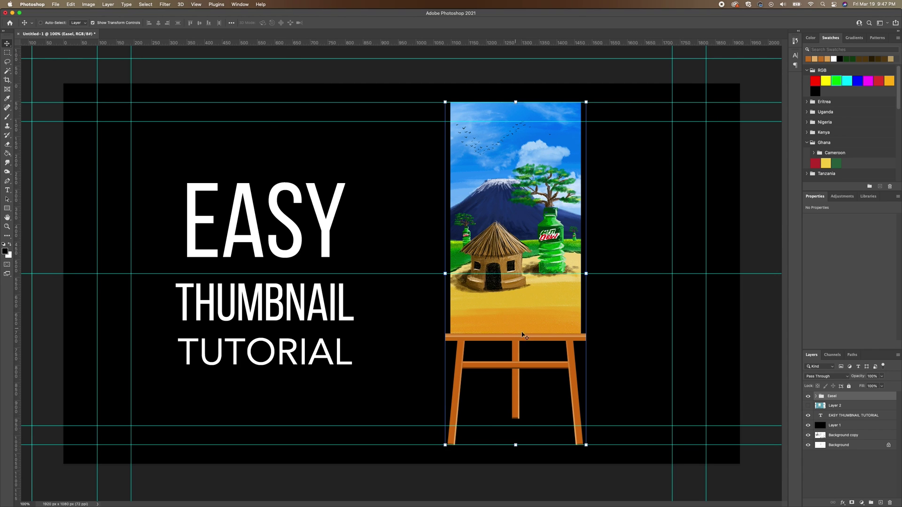
{"action": "left_click_drag", "start_coordinate": [542, 323], "coordinate": [562, 320]}
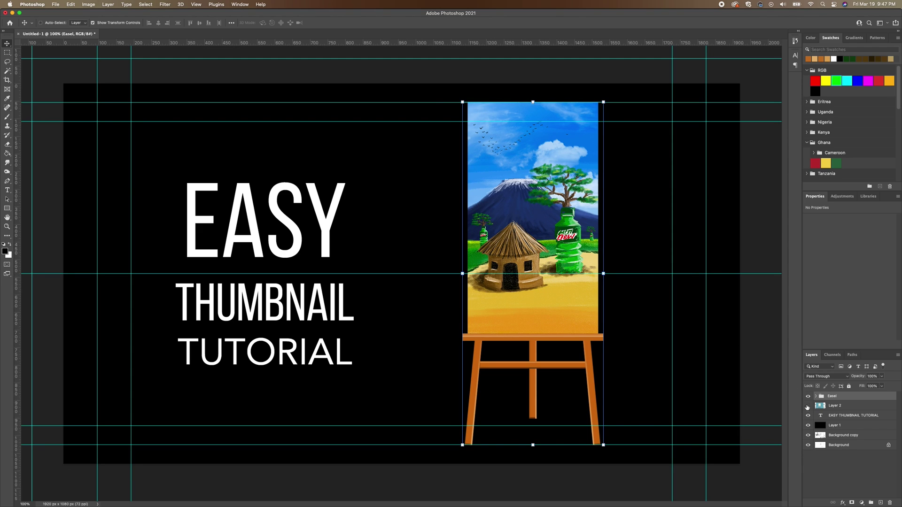
Show the easel reference on Layer 2 again and add a new empty layer above the Easel group.
{"action": "left_click", "coordinate": [809, 406]}
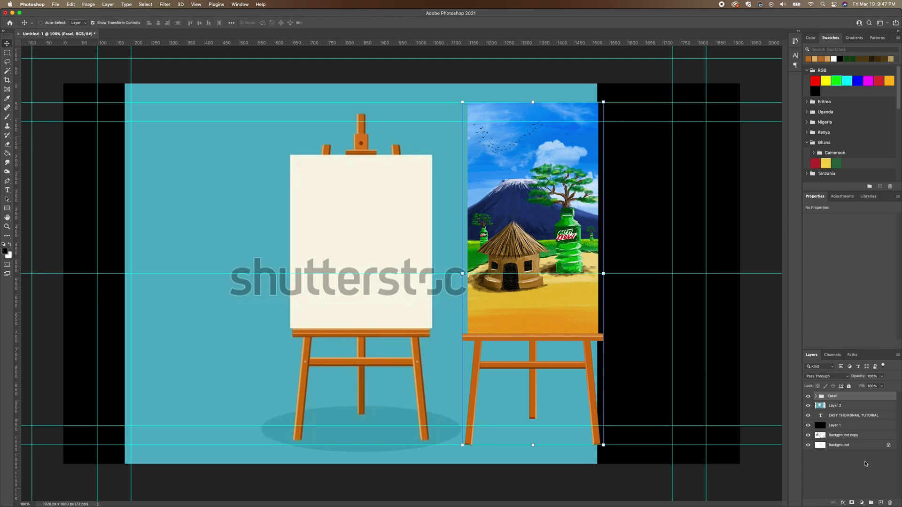
{"action": "left_click", "coordinate": [881, 503]}
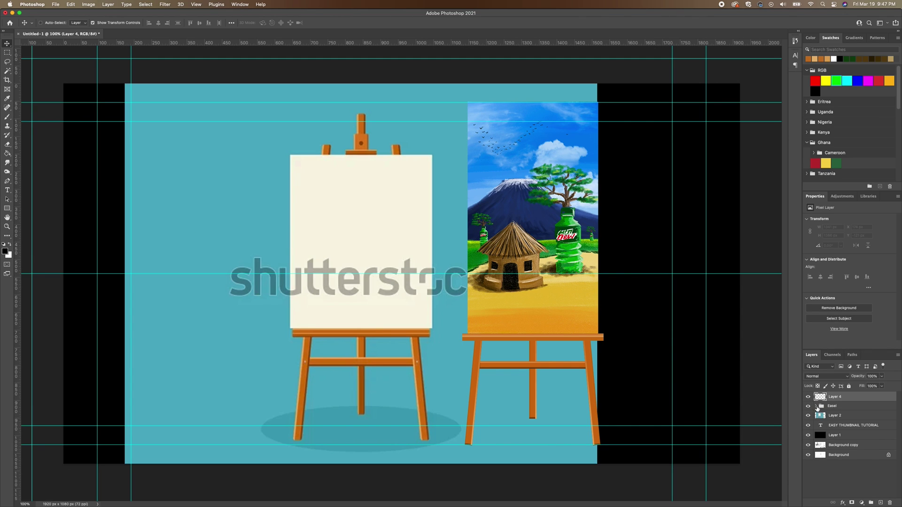
Open the Easel group and duplicate the right leg group, across copy 2.
{"action": "left_click", "coordinate": [817, 407]}
{"action": "left_click", "coordinate": [845, 436]}
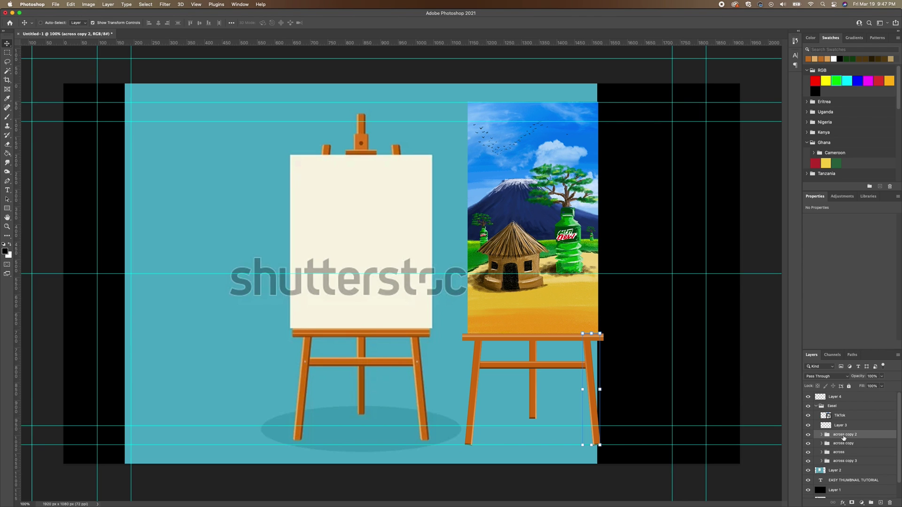
{"action": "key", "text": "super+j"}
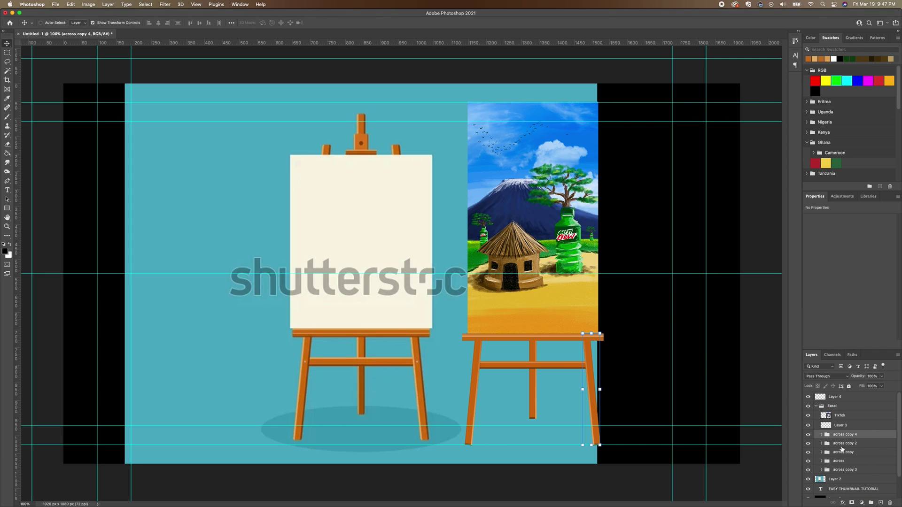
Position leg copies over the reference easel's two upper arms, duplicating as needed, and flip the left one horizontally.
{"action": "left_click_drag", "start_coordinate": [595, 386], "coordinate": [326, 211]}
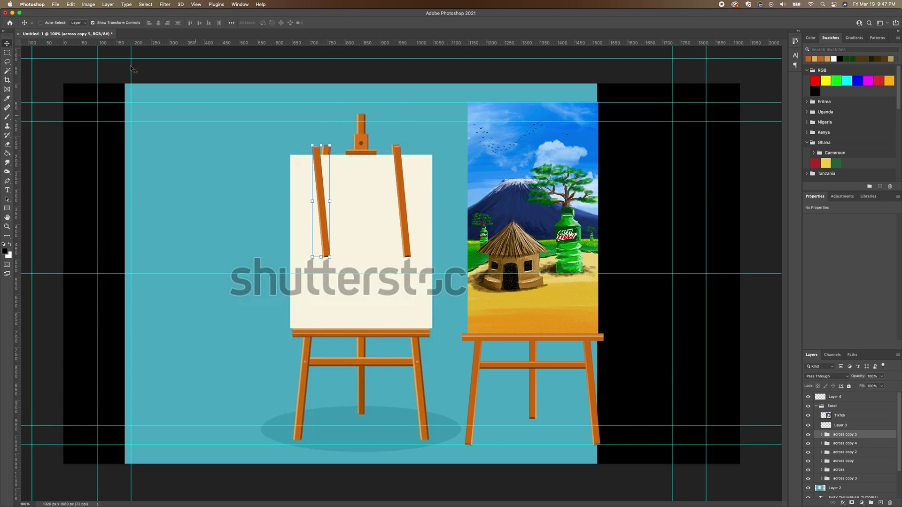
{"action": "left_click", "coordinate": [71, 5]}
{"action": "mouse_move", "coordinate": [132, 162]}
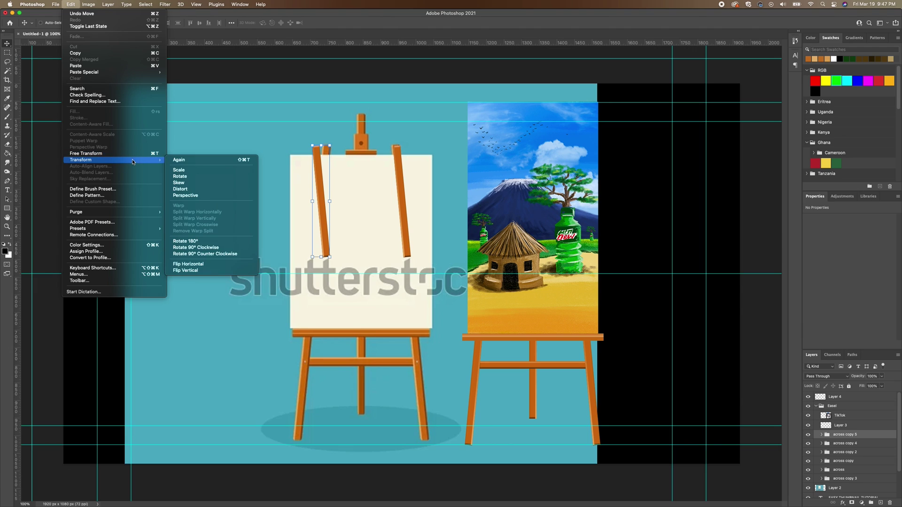
{"action": "left_click", "coordinate": [215, 263]}
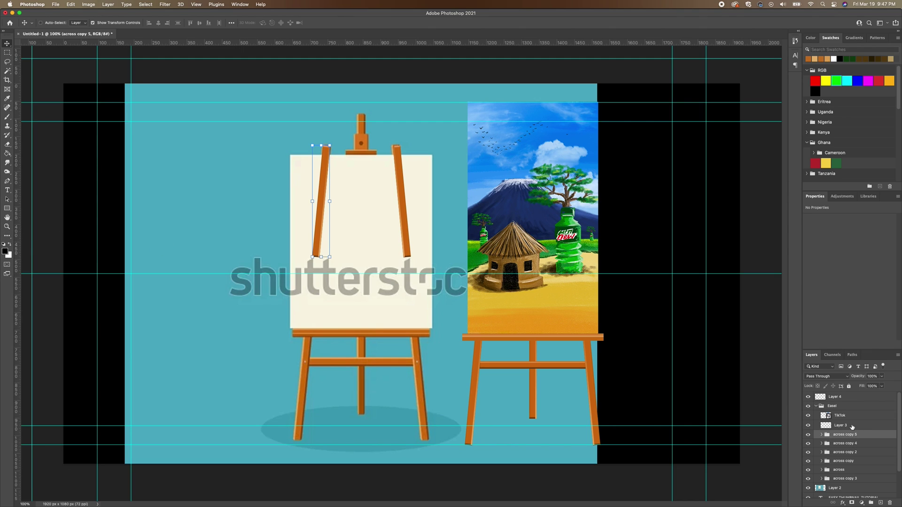
Duplicate the centre leg group, across copy 3, and place the copy over the reference easel's top centre post.
{"action": "left_click", "coordinate": [850, 462]}
{"action": "left_click", "coordinate": [842, 471]}
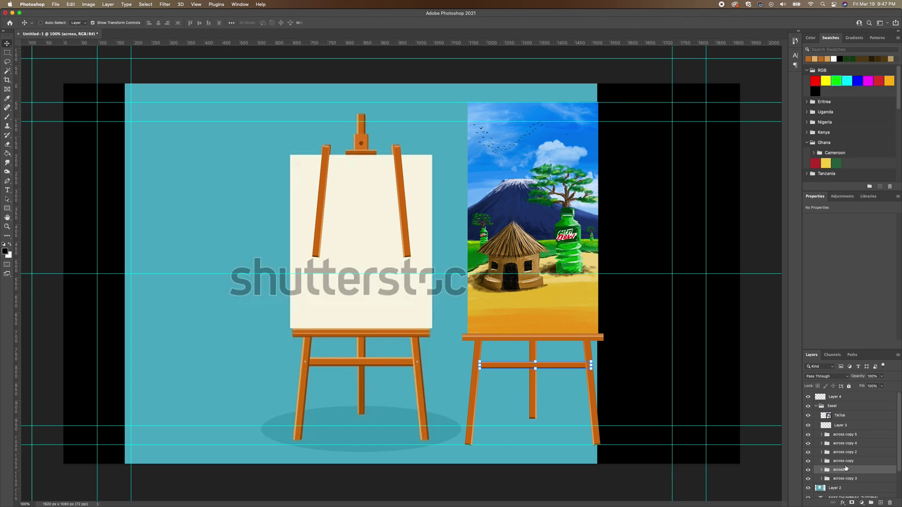
{"action": "left_click", "coordinate": [844, 480]}
{"action": "key", "text": "super+j"}
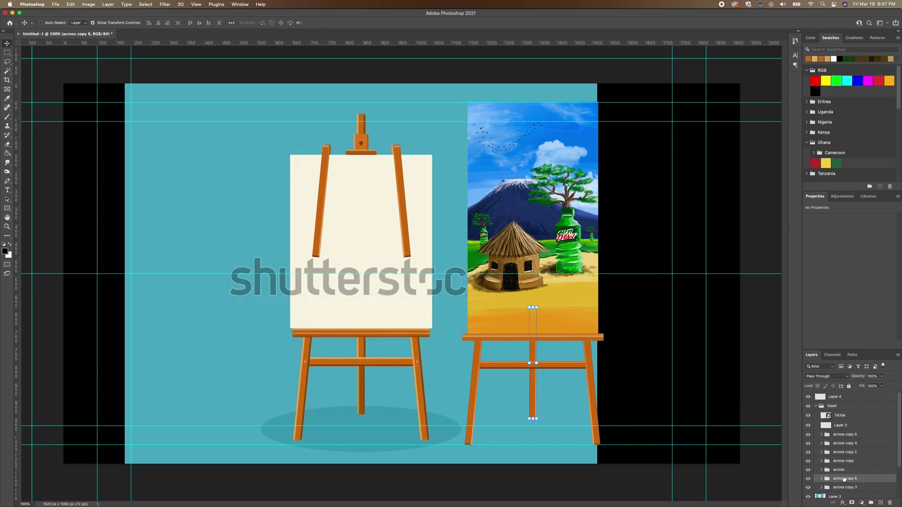
{"action": "left_click_drag", "start_coordinate": [535, 397], "coordinate": [363, 202]}
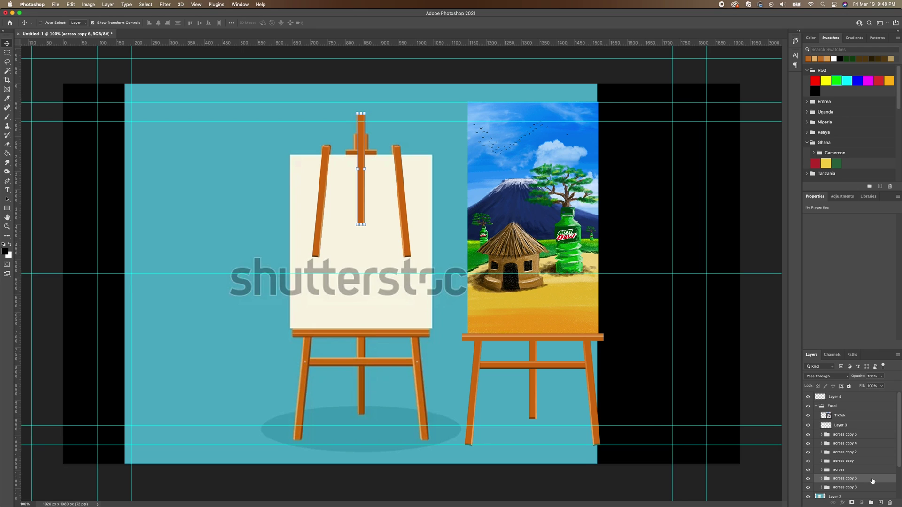
Duplicate the top centre post group and reshape the copy into the short crossbar above the reference canvas.
{"action": "left_click_drag", "start_coordinate": [877, 483], "coordinate": [879, 502]}
{"action": "left_click_drag", "start_coordinate": [365, 108], "coordinate": [371, 155]}
{"action": "key", "text": "Return"}
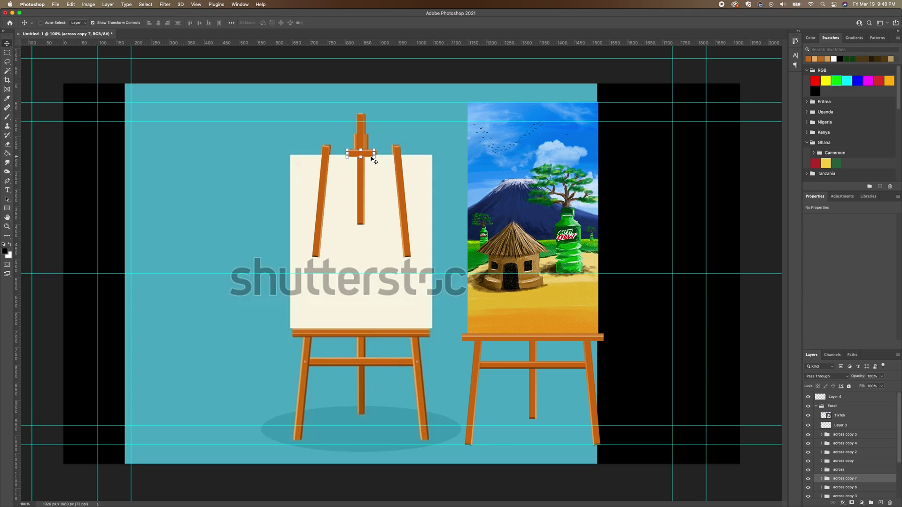
Make a crossbar copy rotated 90° and enlarged into the clamp block, and stack the crossbar group above the block's group.
{"action": "left_click_drag", "start_coordinate": [370, 155], "coordinate": [376, 141]}
{"action": "mouse_move", "coordinate": [376, 136]}
{"action": "left_mouse_down"}
{"action": "mouse_move", "coordinate": [367, 154]}
{"action": "mouse_move", "coordinate": [359, 132]}
{"action": "left_mouse_up"}
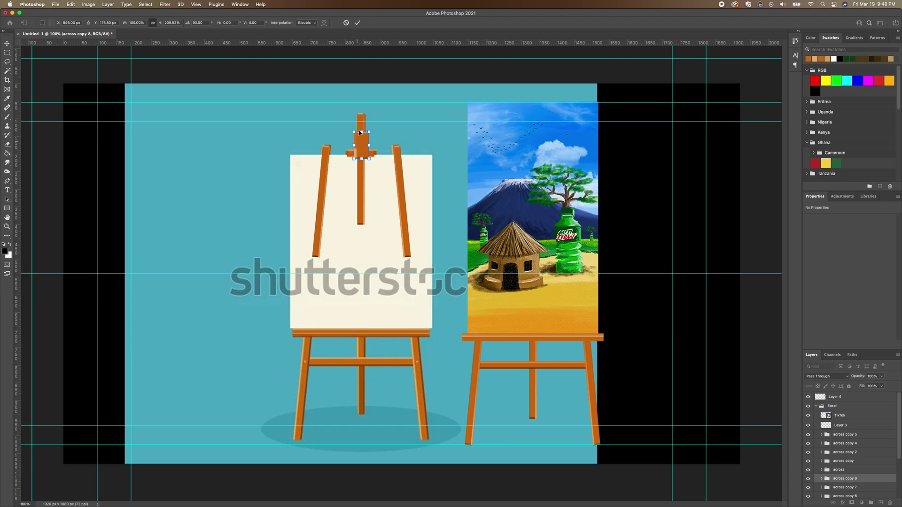
{"action": "left_click", "coordinate": [358, 22]}
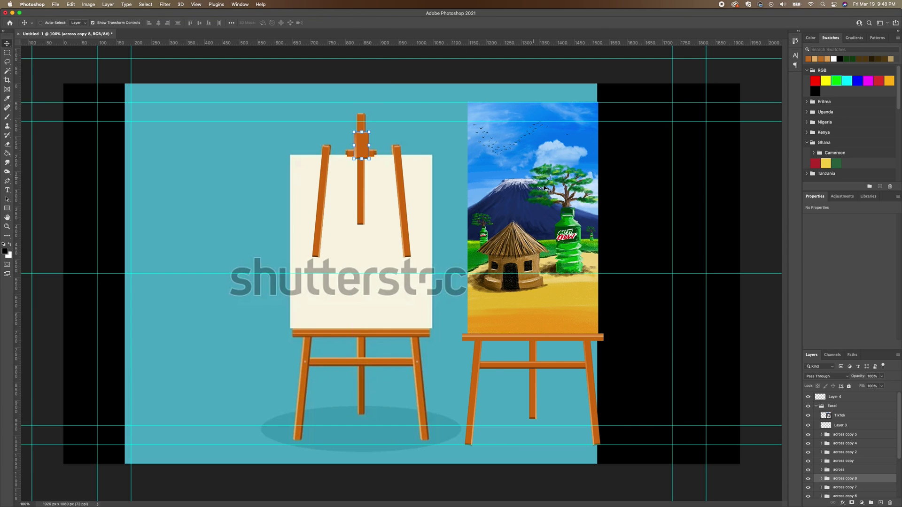
{"action": "left_click", "coordinate": [848, 488]}
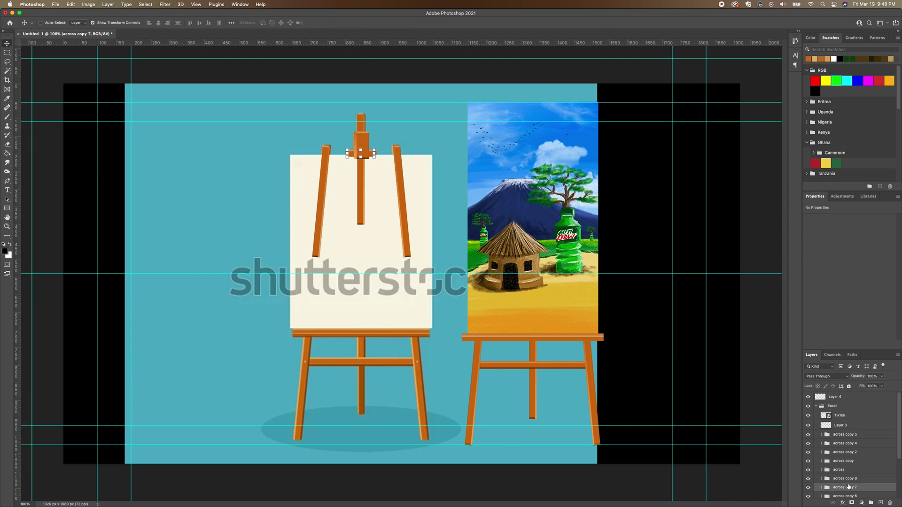
{"action": "left_click_drag", "start_coordinate": [849, 488], "coordinate": [856, 477]}
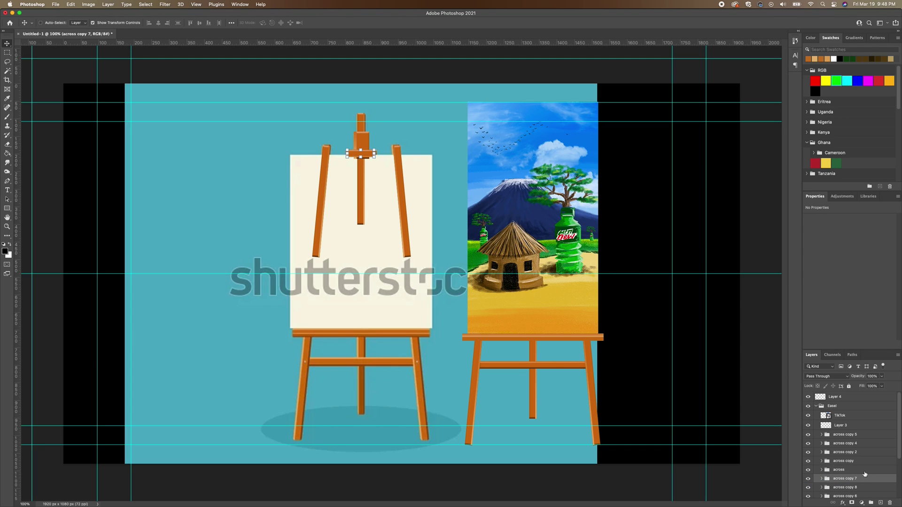
Hide the reference on Layer 2 and select the across groups one by one to identify their easel parts.
{"action": "scroll", "coordinate": [854, 455], "scroll_direction": "down", "scroll_amount": 3}
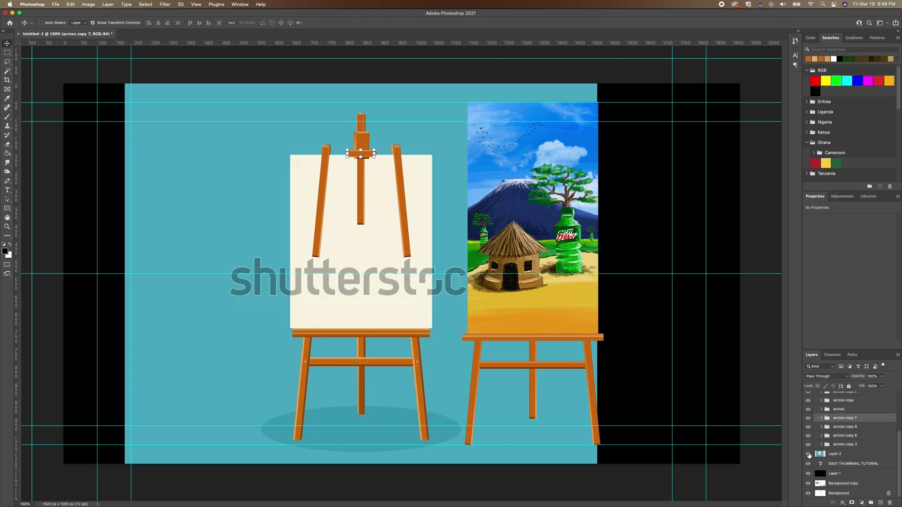
{"action": "left_click", "coordinate": [809, 454]}
{"action": "scroll", "coordinate": [838, 440], "scroll_direction": "up", "scroll_amount": 3}
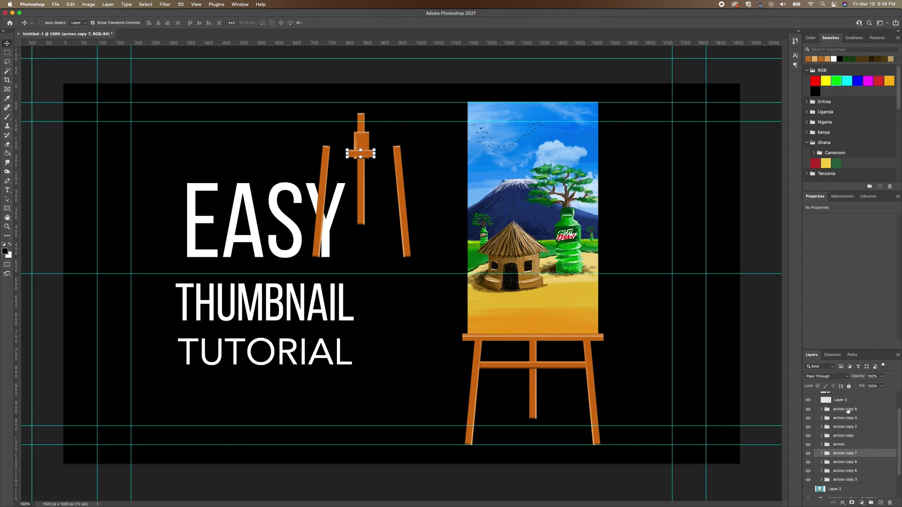
{"action": "left_click", "coordinate": [848, 411]}
{"action": "left_click", "coordinate": [831, 420]}
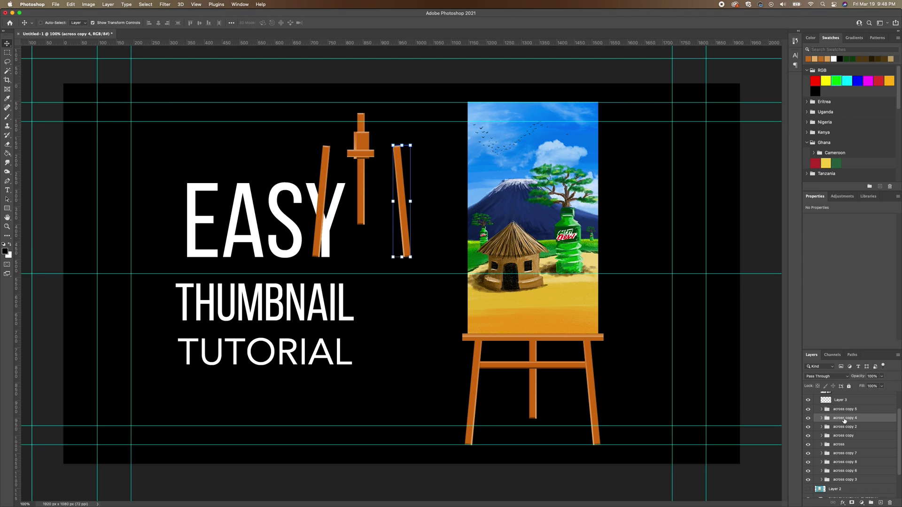
{"action": "left_click", "coordinate": [845, 428]}
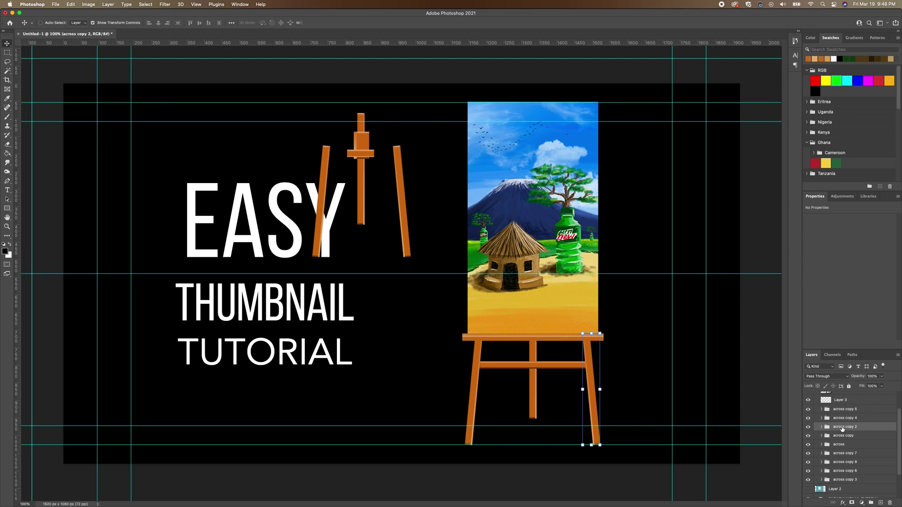
{"action": "left_click", "coordinate": [839, 438]}
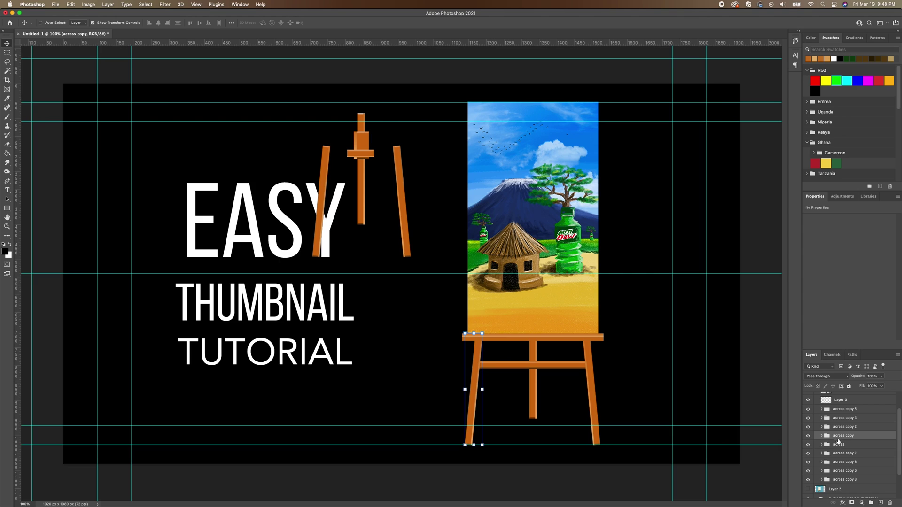
{"action": "left_click", "coordinate": [841, 445]}
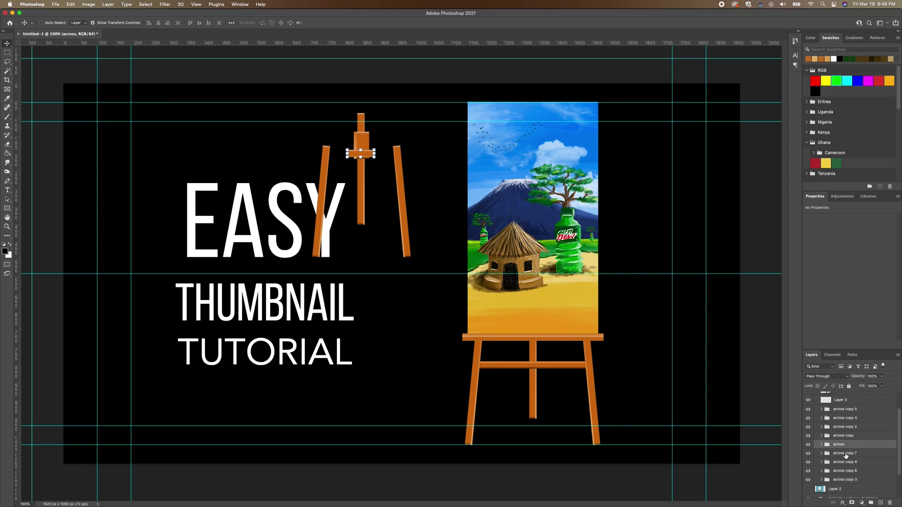
{"action": "left_click", "coordinate": [845, 454]}
{"action": "left_click", "coordinate": [842, 464]}
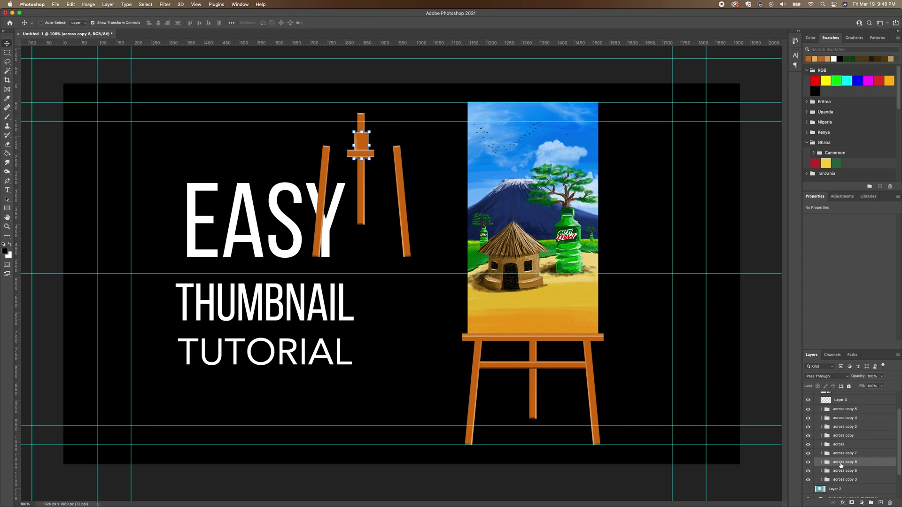
Delete the Rectangle 1 copy layer from the clamp block's group, across copy 8, and collapse the group.
{"action": "left_click", "coordinate": [822, 463]}
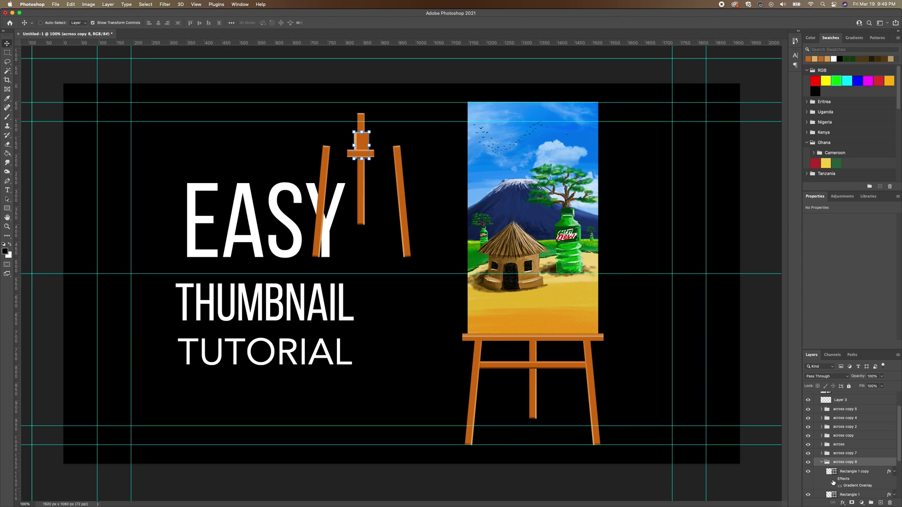
{"action": "scroll", "coordinate": [844, 482], "scroll_direction": "down", "scroll_amount": 2}
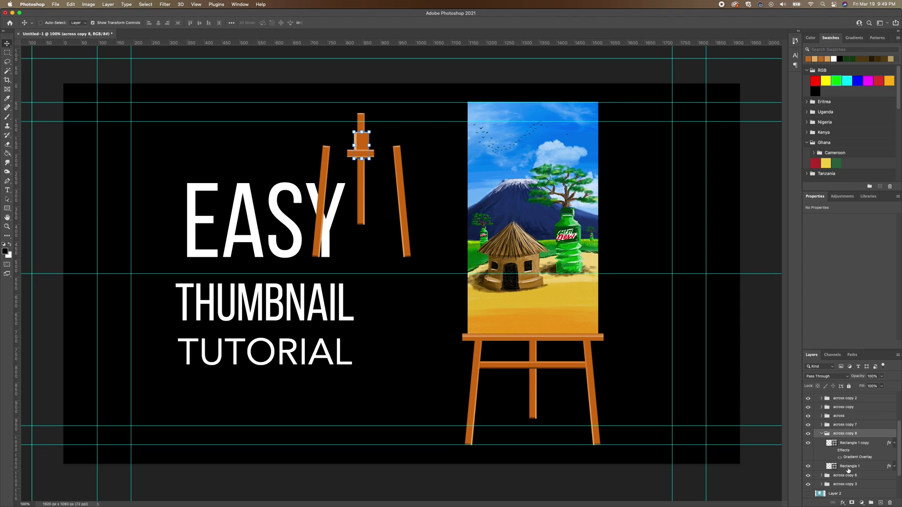
{"action": "left_click", "coordinate": [808, 467]}
{"action": "left_click", "coordinate": [809, 444]}
{"action": "left_click", "coordinate": [809, 445]}
{"action": "left_click", "coordinate": [809, 444]}
{"action": "left_click", "coordinate": [808, 467]}
{"action": "left_click", "coordinate": [857, 458]}
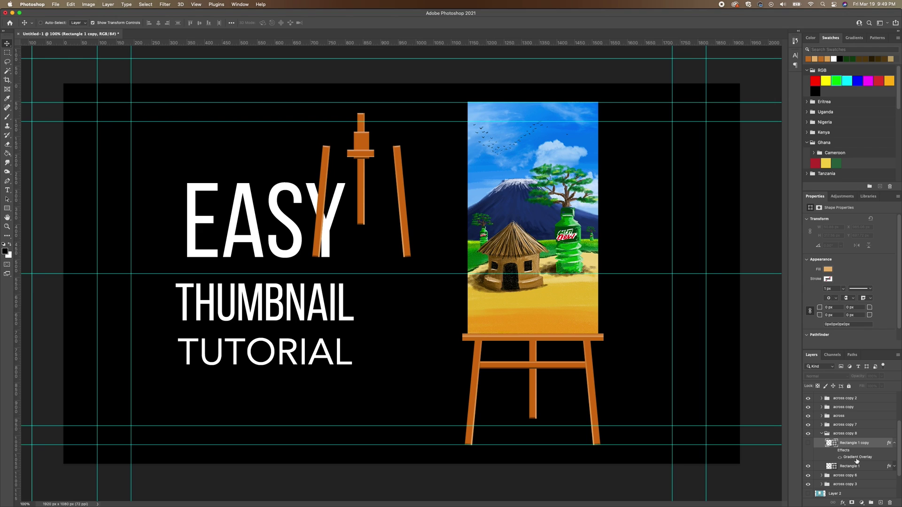
{"action": "left_click_drag", "start_coordinate": [856, 446], "coordinate": [889, 502]}
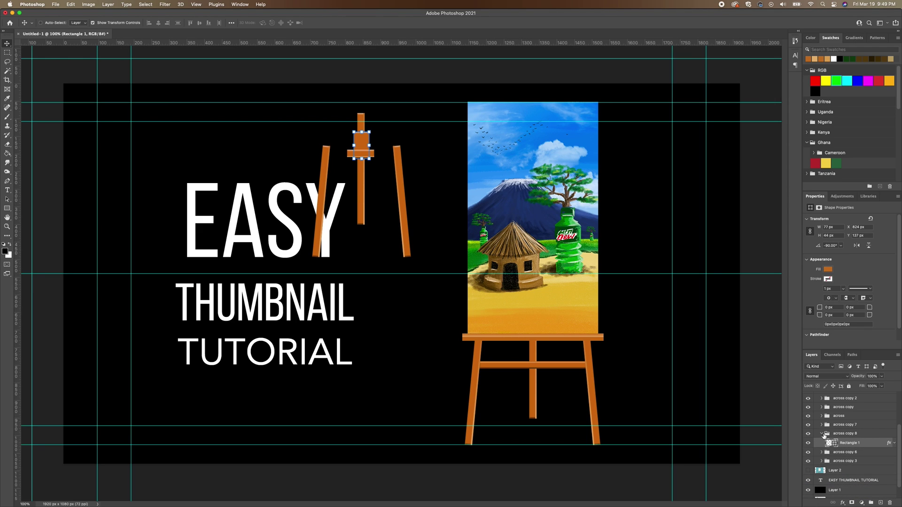
{"action": "left_click", "coordinate": [822, 434]}
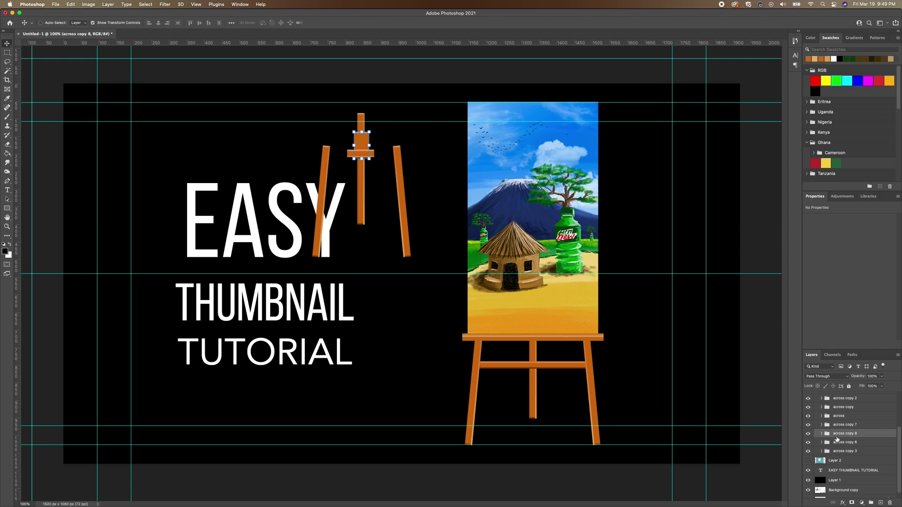
Check which part across copy 6 holds, and create a new group named Top above across copy 8.
{"action": "left_click", "coordinate": [808, 443]}
{"action": "left_click", "coordinate": [808, 442]}
{"action": "left_click", "coordinate": [871, 503]}
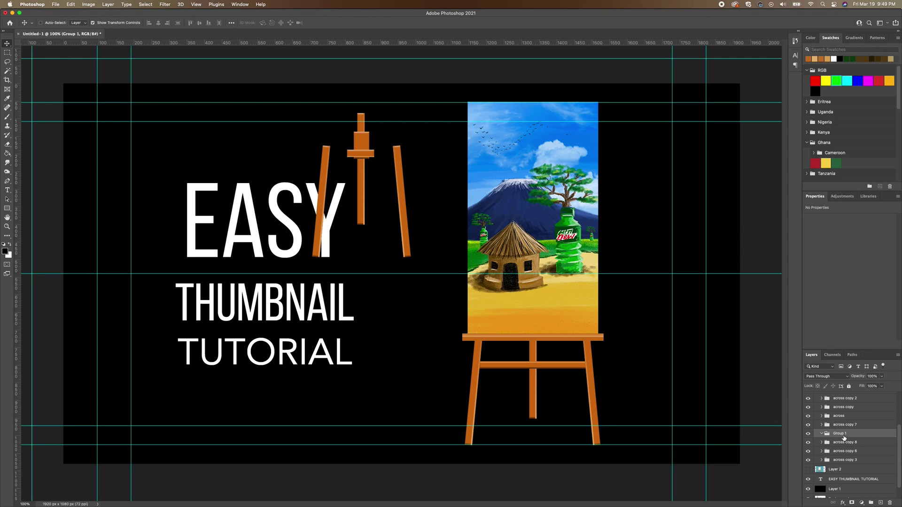
{"action": "double_click", "coordinate": [839, 434]}
{"action": "type", "text": "Top"}
Move the clamp block and top centre post groups, across copy 8 and across copy 6, into the Top group.
{"action": "double_click", "coordinate": [844, 442]}
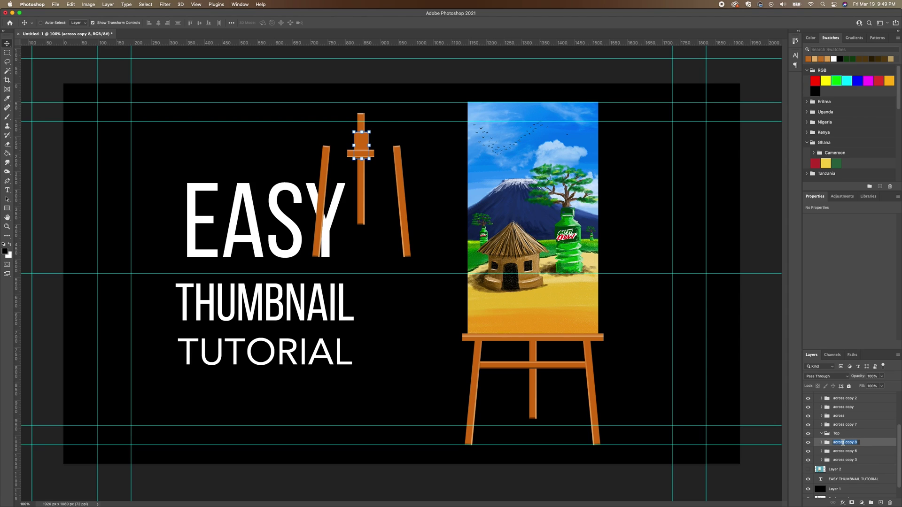
{"action": "left_click", "coordinate": [851, 453]}
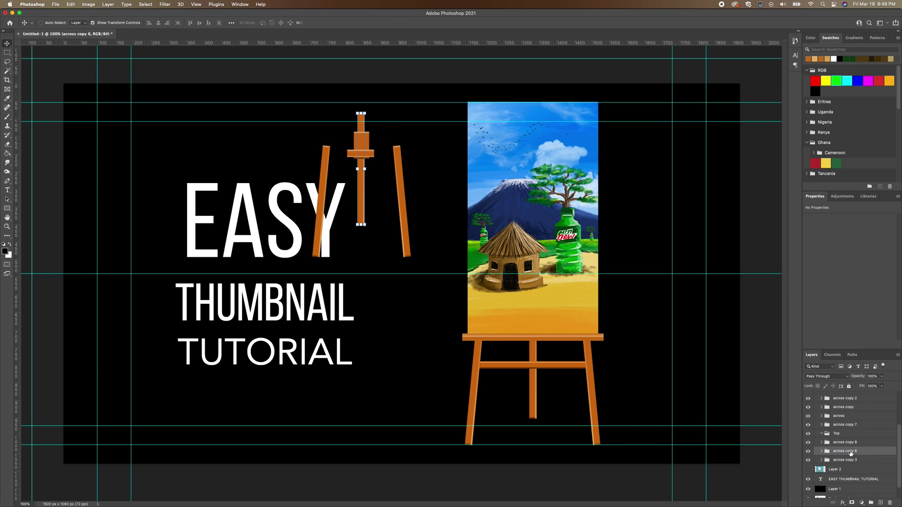
{"action": "left_click", "coordinate": [849, 462]}
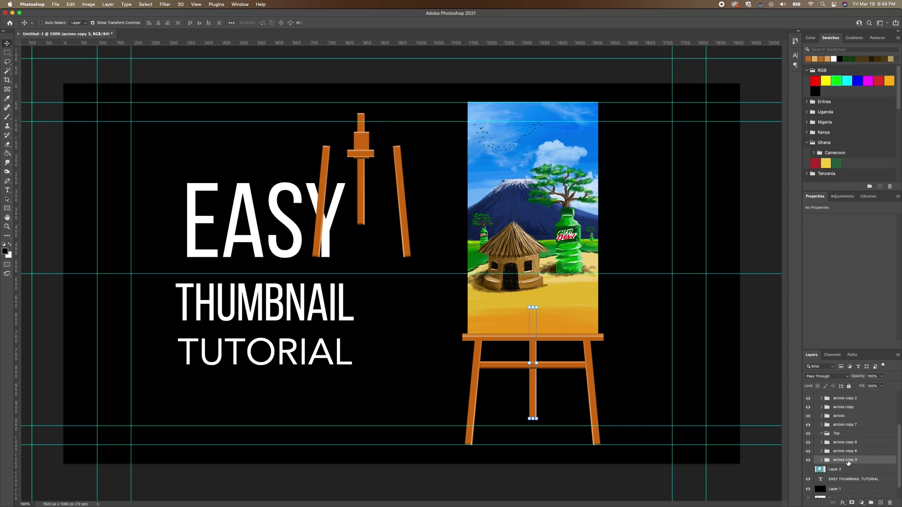
{"action": "left_click", "coordinate": [845, 451]}
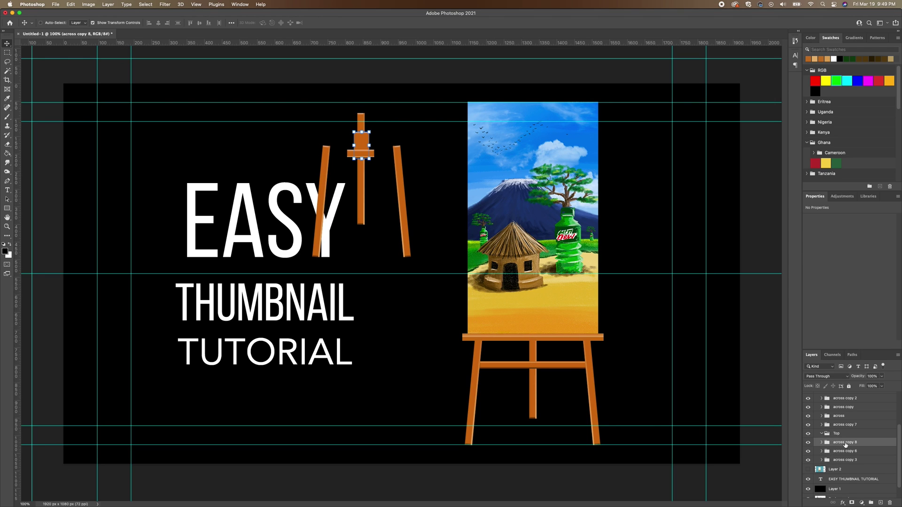
{"action": "left_click", "coordinate": [844, 444], "text": "shift"}
{"action": "left_click_drag", "start_coordinate": [843, 445], "coordinate": [835, 435]}
Move the two upper arm groups, across copy 4 and across copy 5, into the Top group and collapse it.
{"action": "left_click", "coordinate": [841, 416]}
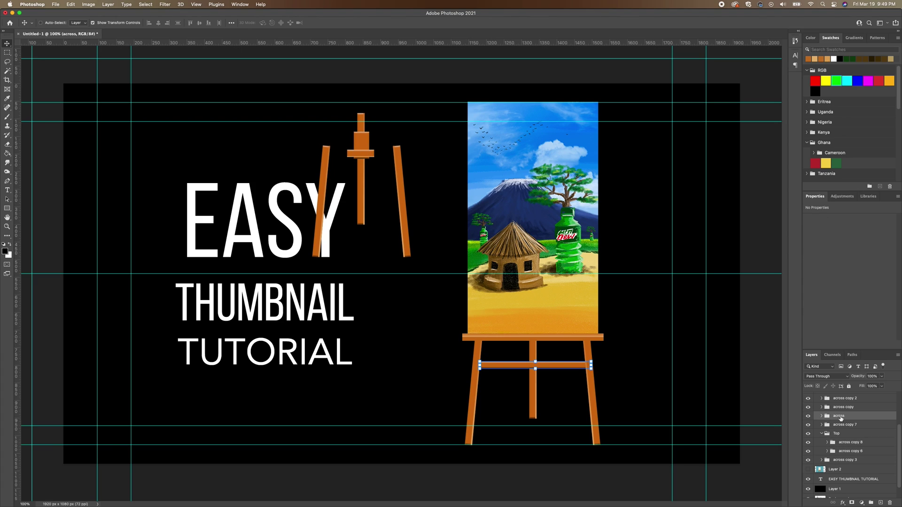
{"action": "scroll", "coordinate": [855, 429], "scroll_direction": "up", "scroll_amount": 1}
{"action": "left_click", "coordinate": [830, 420]}
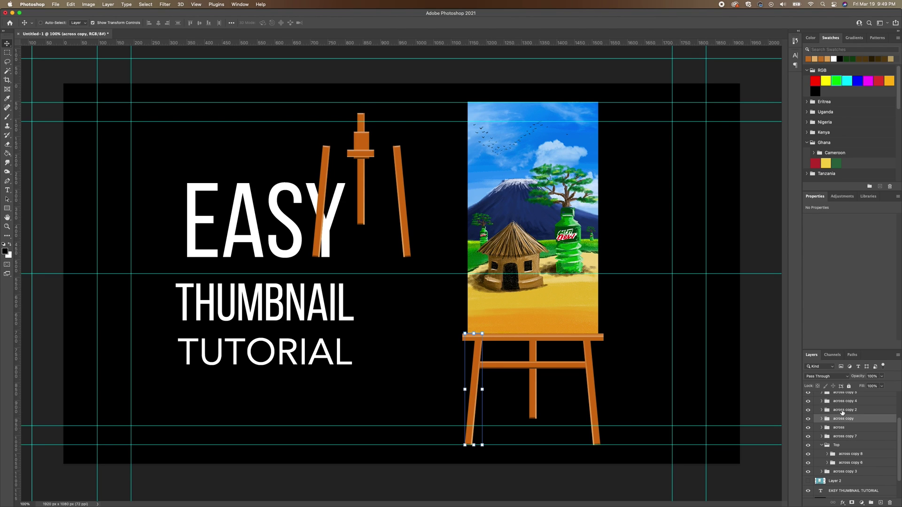
{"action": "left_click", "coordinate": [843, 412]}
{"action": "scroll", "coordinate": [844, 410], "scroll_direction": "up", "scroll_amount": 1}
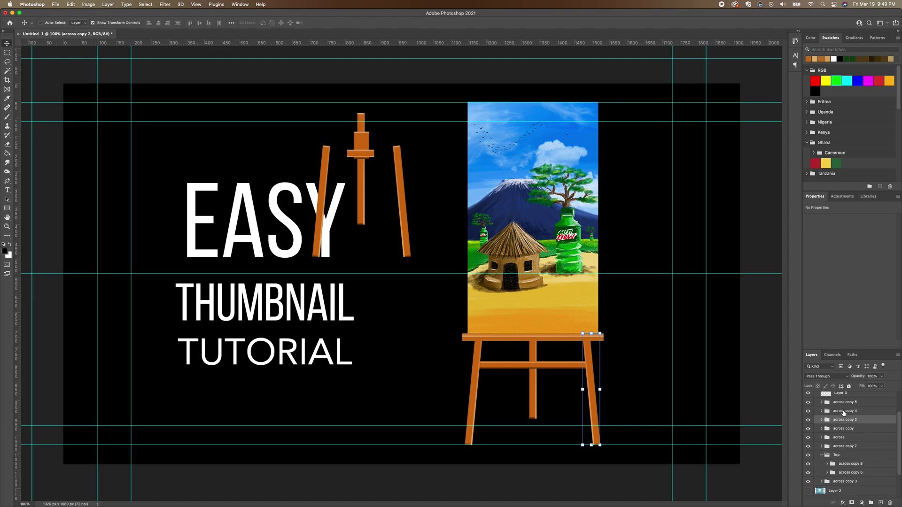
{"action": "left_click", "coordinate": [844, 411]}
{"action": "left_click_drag", "start_coordinate": [844, 411], "coordinate": [844, 449]}
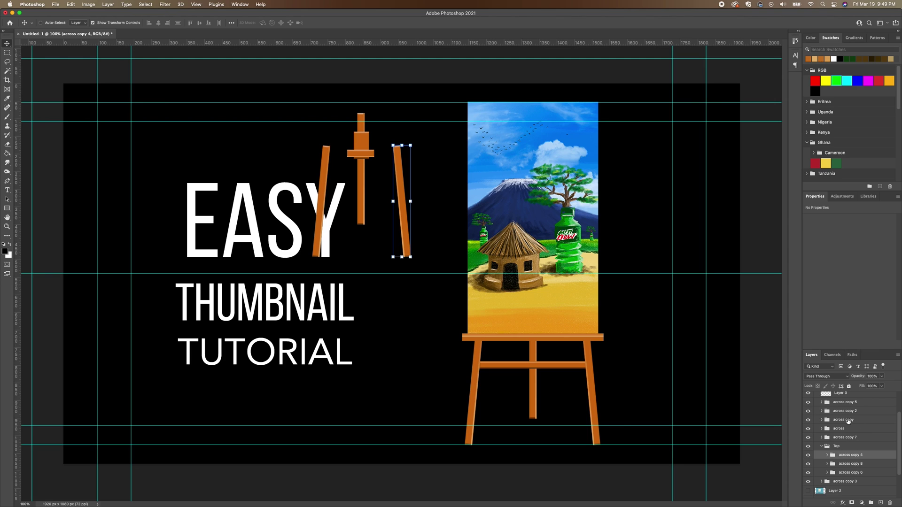
{"action": "left_click", "coordinate": [846, 405]}
{"action": "left_click_drag", "start_coordinate": [852, 407], "coordinate": [840, 448]}
{"action": "left_click", "coordinate": [823, 438]}
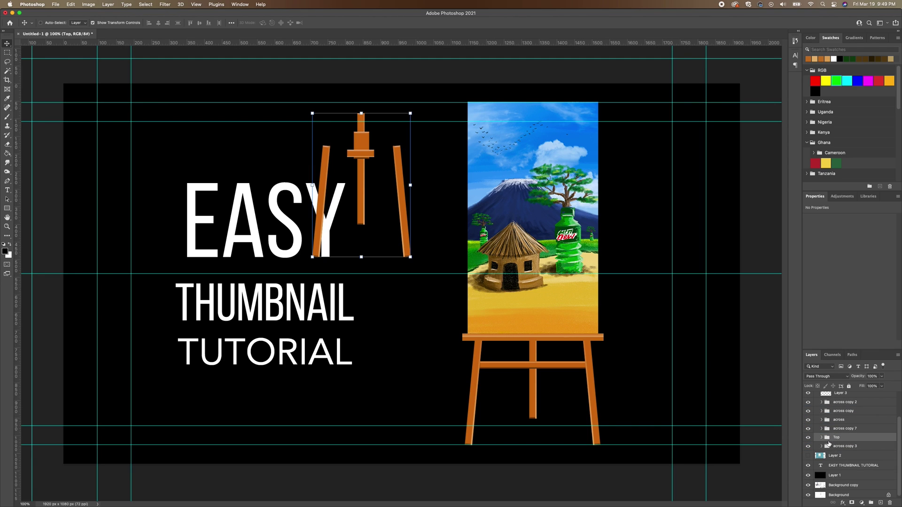
Try to move the Top group toward the artwork, undo the move, and select the across copy 3 group.
{"action": "left_click_drag", "start_coordinate": [393, 231], "coordinate": [446, 239]}
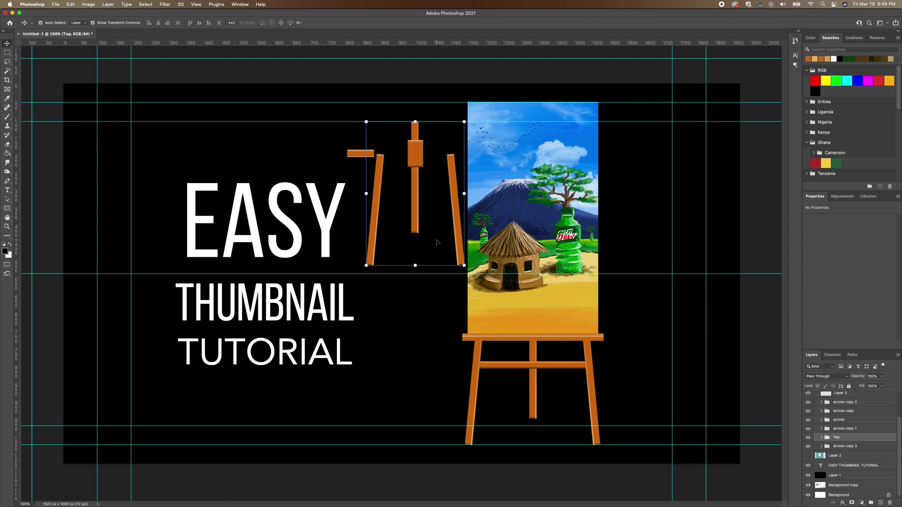
{"action": "key", "text": "super+z"}
{"action": "left_click", "coordinate": [846, 447]}
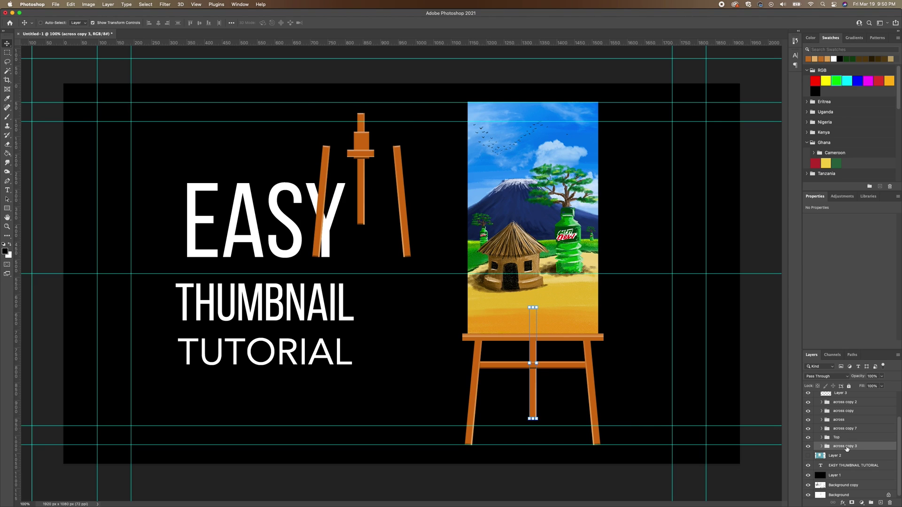
Check which easel parts Layer 3 and the across groups hold, and move the across copy 7 group into the Top group.
{"action": "scroll", "coordinate": [856, 449], "scroll_direction": "up", "scroll_amount": 1}
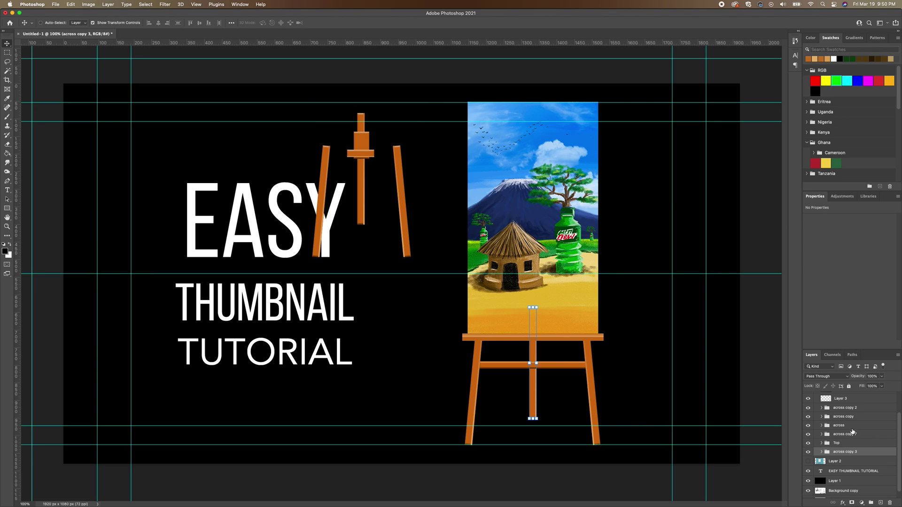
{"action": "scroll", "coordinate": [856, 412], "scroll_direction": "up", "scroll_amount": 2}
{"action": "left_click", "coordinate": [846, 411]}
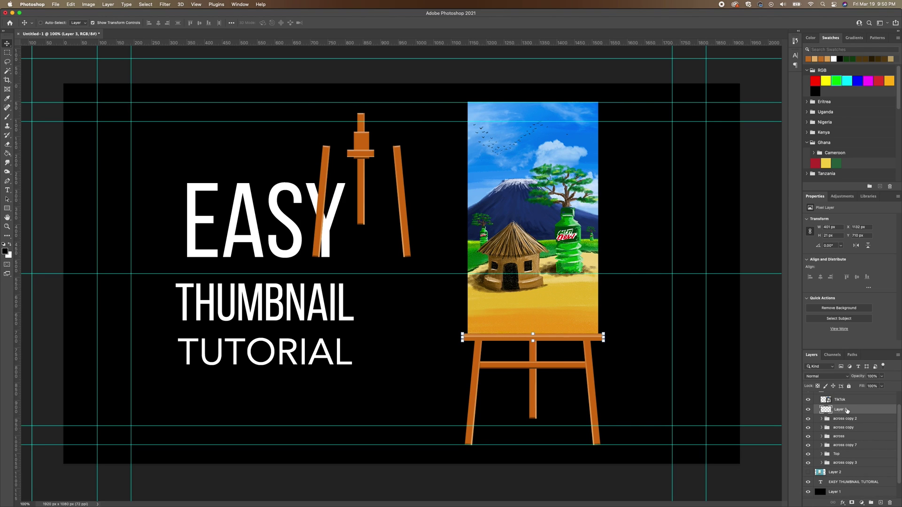
{"action": "left_click", "coordinate": [844, 420]}
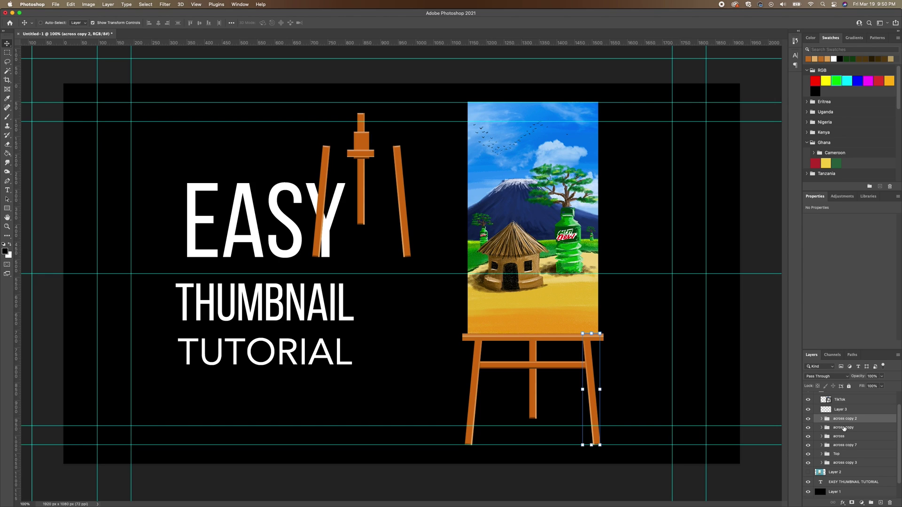
{"action": "left_click", "coordinate": [841, 430]}
{"action": "left_click", "coordinate": [844, 437]}
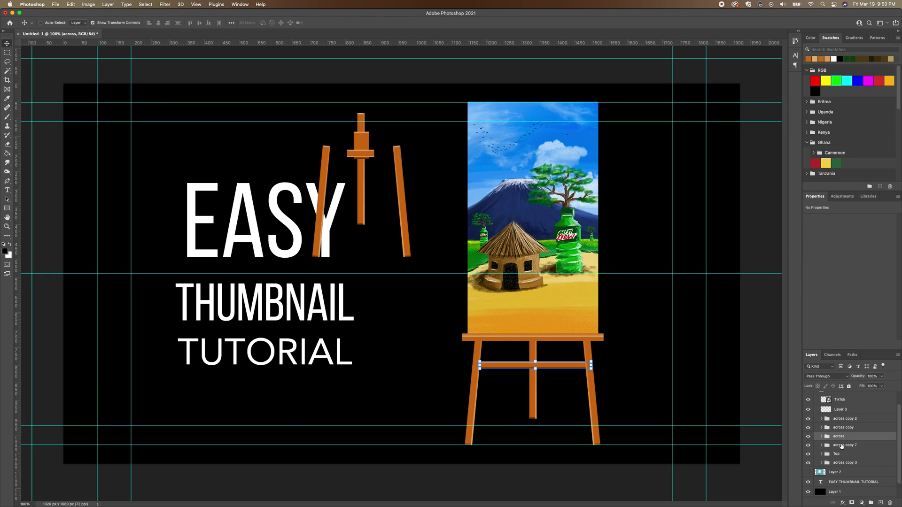
{"action": "left_click", "coordinate": [843, 447]}
{"action": "left_click_drag", "start_coordinate": [844, 446], "coordinate": [839, 455]}
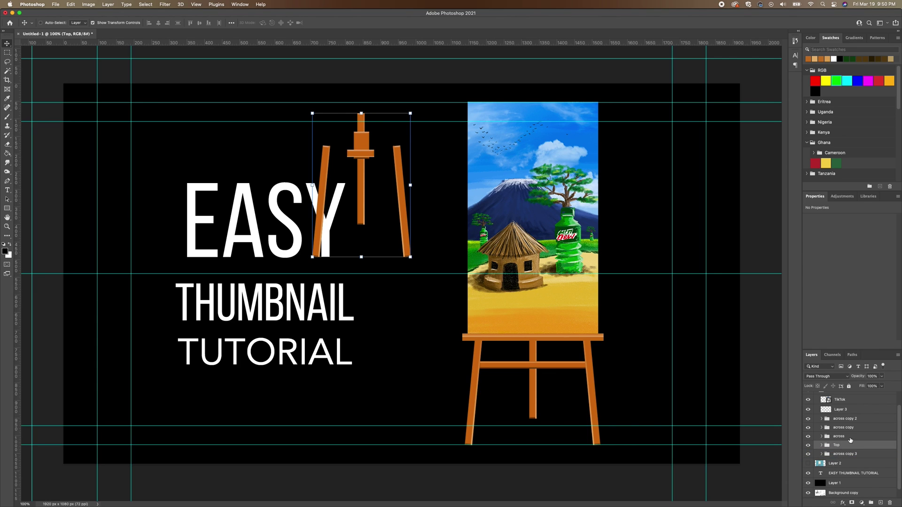
Move the Top group behind the artwork so its posts and clamp stick out above the upper edge, and fine-tune its horizontal position.
{"action": "mouse_move", "coordinate": [382, 222]}
{"action": "left_mouse_down"}
{"action": "mouse_move", "coordinate": [510, 204]}
{"action": "mouse_move", "coordinate": [570, 159]}
{"action": "left_mouse_up"}
{"action": "left_click", "coordinate": [7, 226]}
{"action": "scroll", "coordinate": [409, 300], "scroll_direction": "down", "scroll_amount": 5}
{"action": "scroll", "coordinate": [409, 300], "scroll_direction": "up", "scroll_amount": 4}
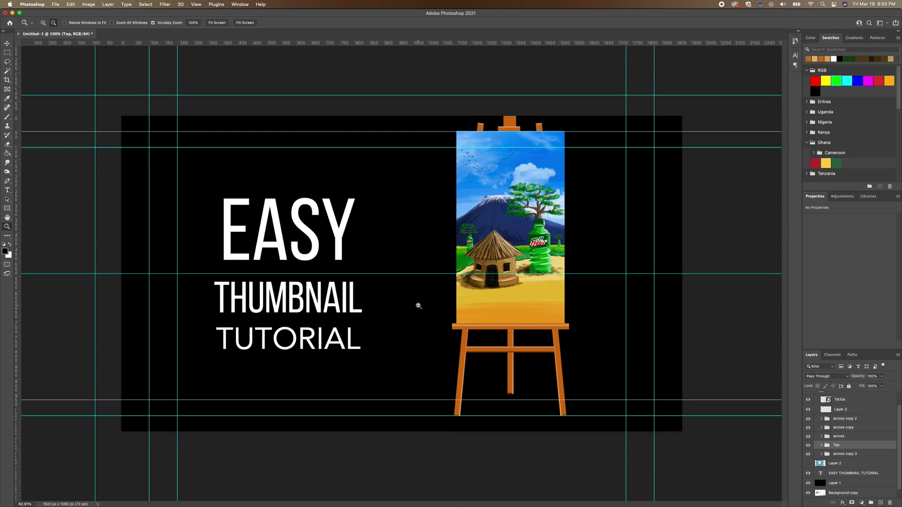
{"action": "key", "text": "super+s"}
{"action": "left_click", "coordinate": [620, 369]}
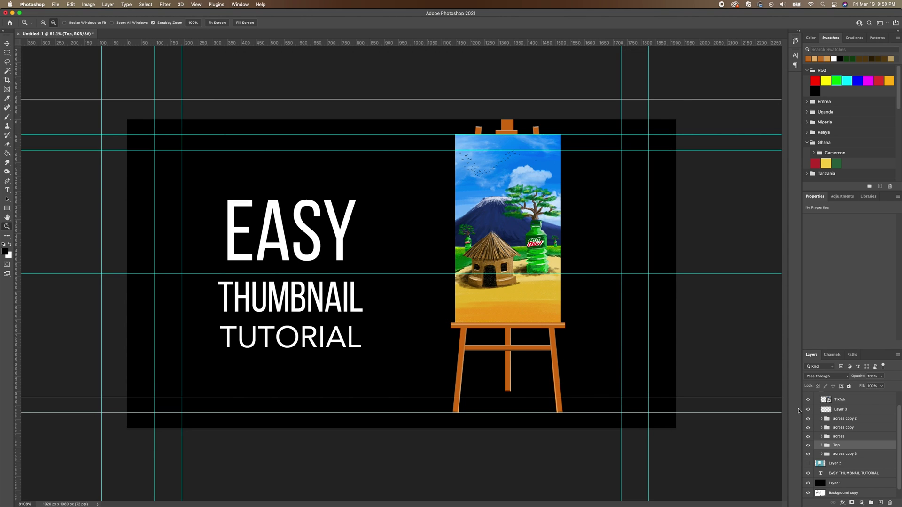
{"action": "left_click", "coordinate": [8, 44]}
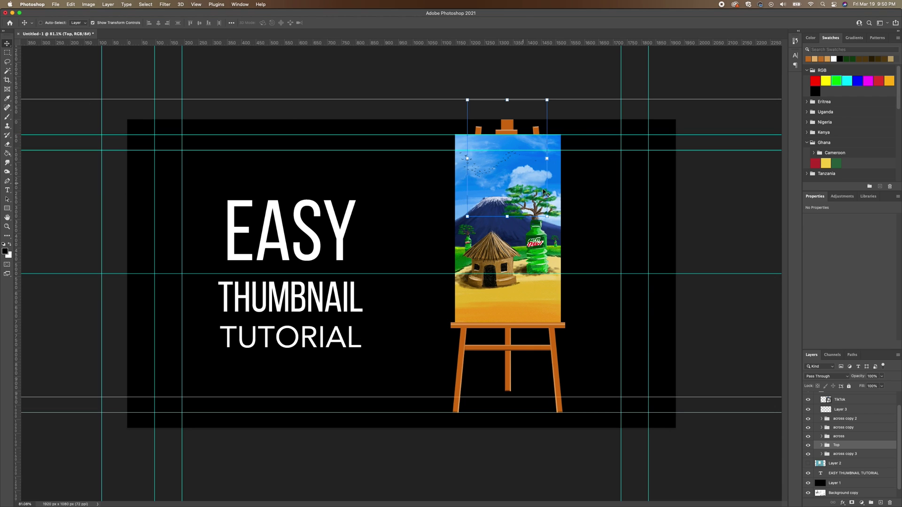
{"action": "left_click_drag", "start_coordinate": [526, 177], "coordinate": [524, 200]}
Scale the whole Easel group down to about 88.8% so its centre post fits within the canvas.
{"action": "scroll", "coordinate": [860, 449], "scroll_direction": "up", "scroll_amount": 2}
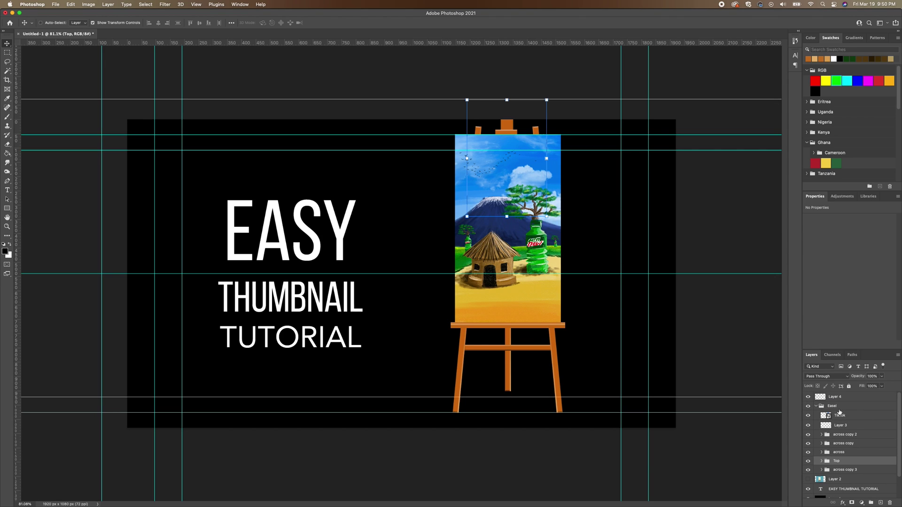
{"action": "left_click", "coordinate": [841, 407]}
{"action": "left_click_drag", "start_coordinate": [566, 100], "coordinate": [530, 128]}
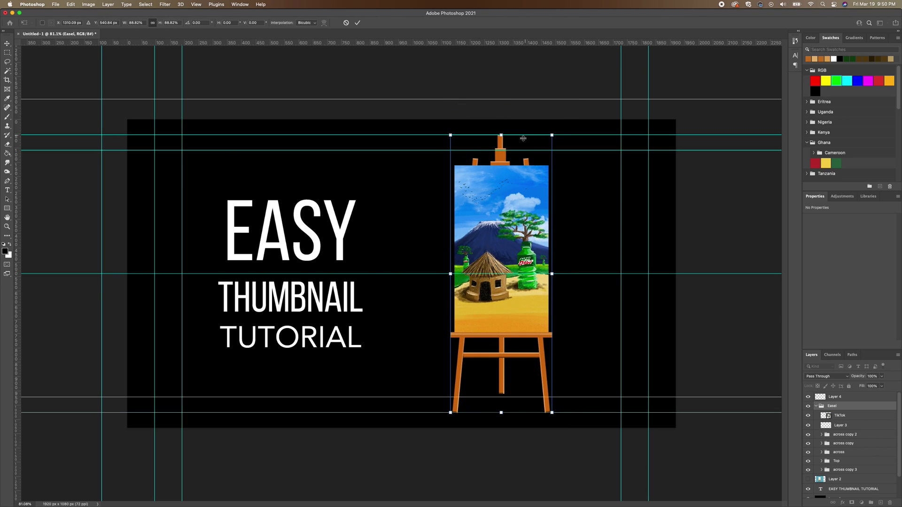
Colour the word EASY with the sand yellow sampled from the artwork, adjusted to #f4c72b.
{"action": "left_click", "coordinate": [7, 190]}
{"action": "double_click", "coordinate": [299, 240]}
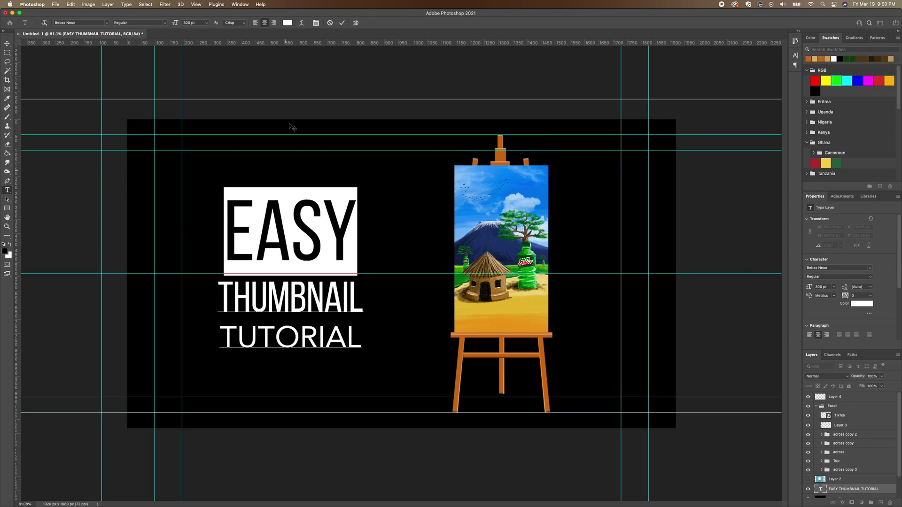
{"action": "left_click", "coordinate": [287, 22]}
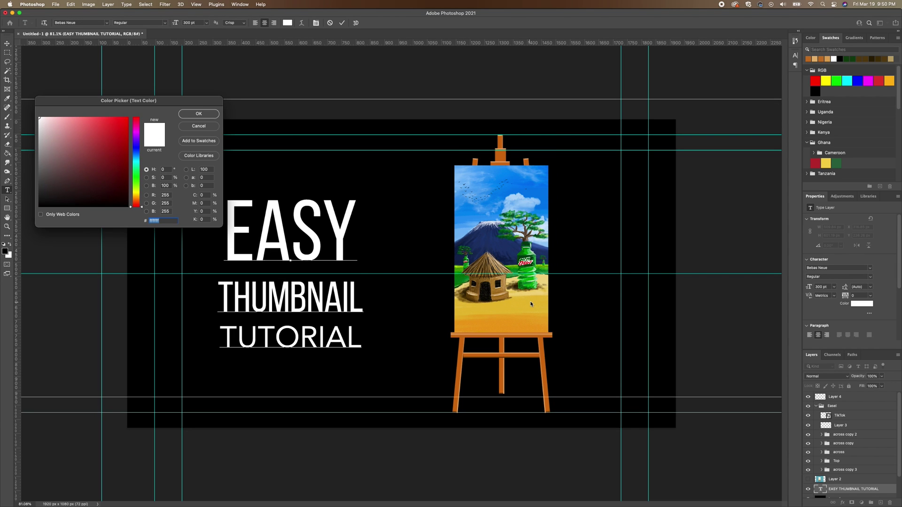
{"action": "left_click", "coordinate": [531, 304]}
{"action": "left_click_drag", "start_coordinate": [109, 125], "coordinate": [113, 121]}
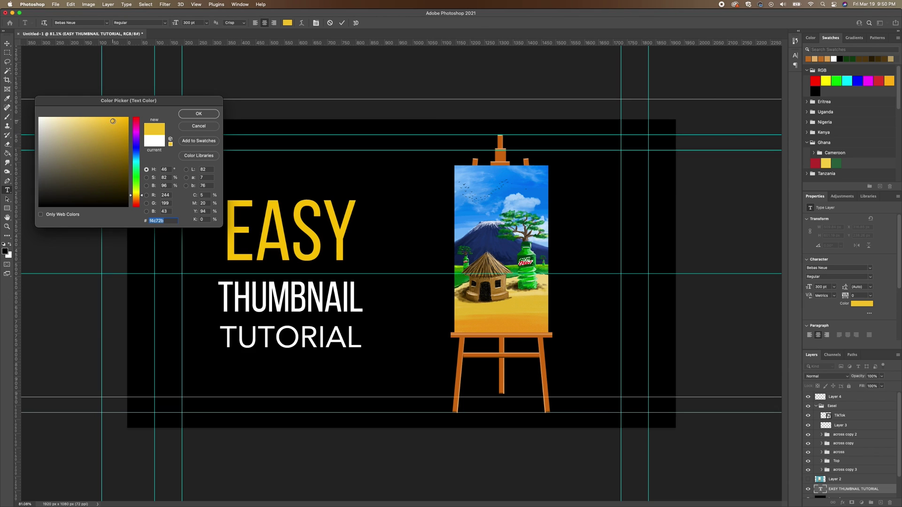
{"action": "left_click", "coordinate": [199, 113]}
{"action": "left_click", "coordinate": [269, 248]}
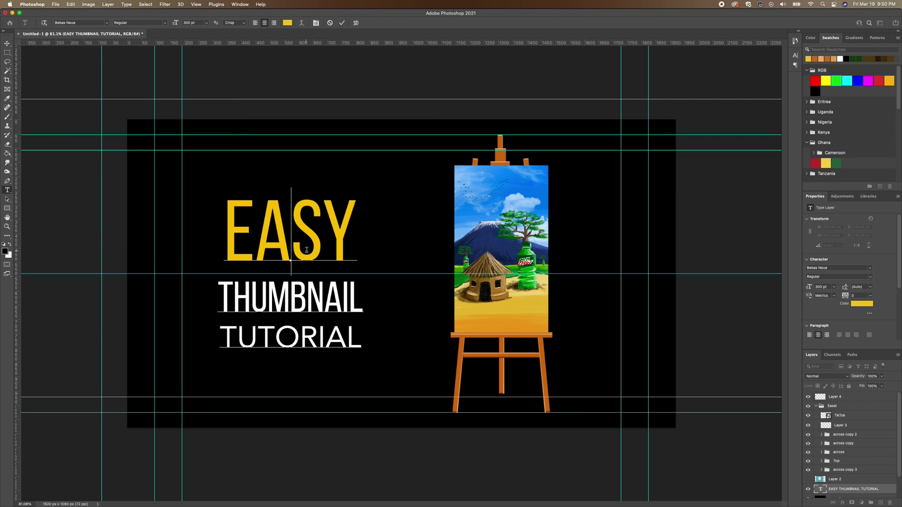
{"action": "key", "text": "super+s"}
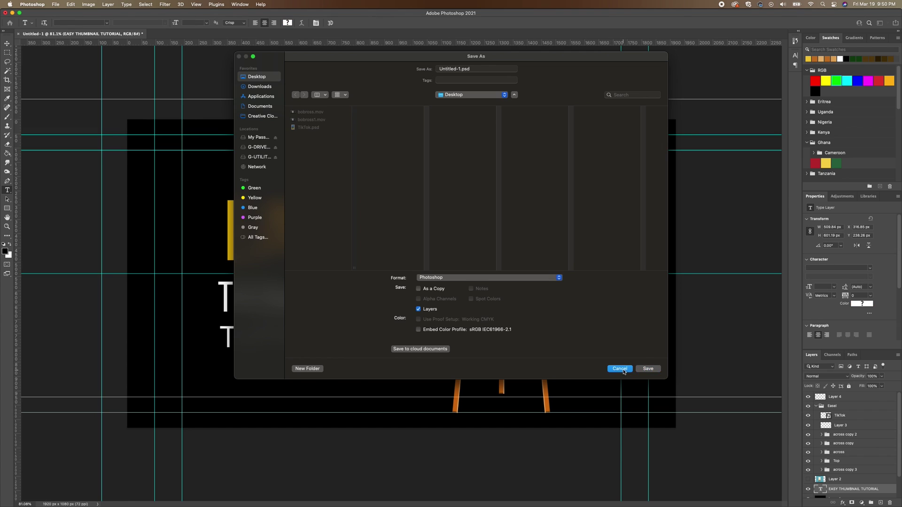
{"action": "left_click", "coordinate": [620, 370]}
Create a narrow rectangle shape of about 19 × 282 px over the THUMBNAIL and TUTORIAL text.
{"action": "key", "text": "u"}
{"action": "left_click_drag", "start_coordinate": [218, 272], "coordinate": [374, 294]}
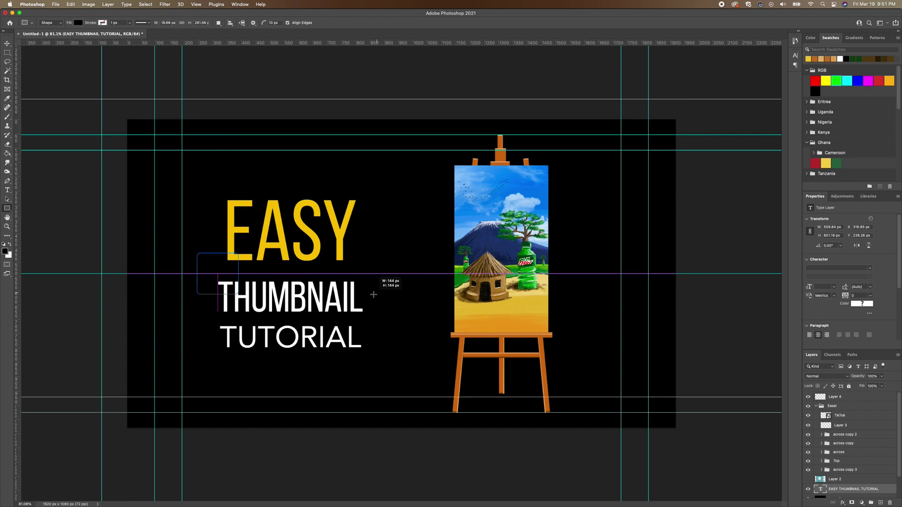
{"action": "left_click", "coordinate": [329, 289]}
{"action": "left_click", "coordinate": [360, 318]}
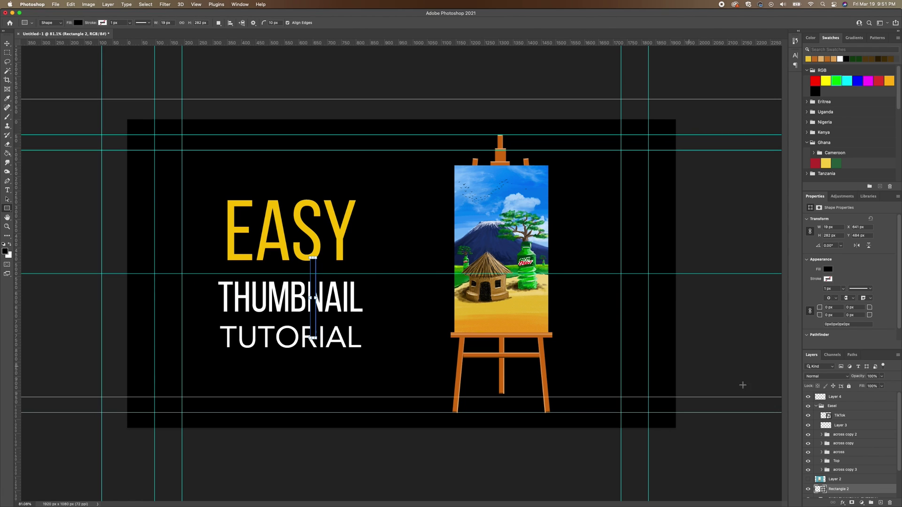
Fill the rectangle with the sky blue #328bef sampled from the artwork.
{"action": "double_click", "coordinate": [823, 491]}
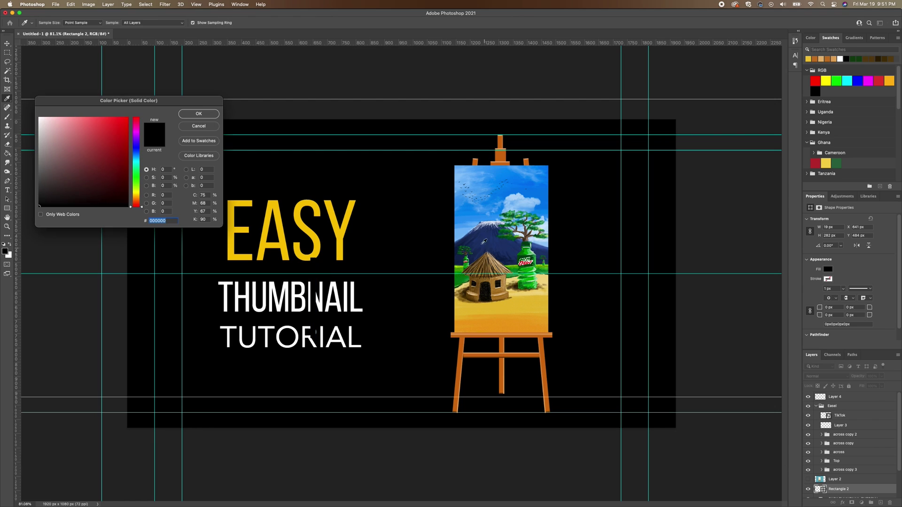
{"action": "left_click", "coordinate": [505, 175]}
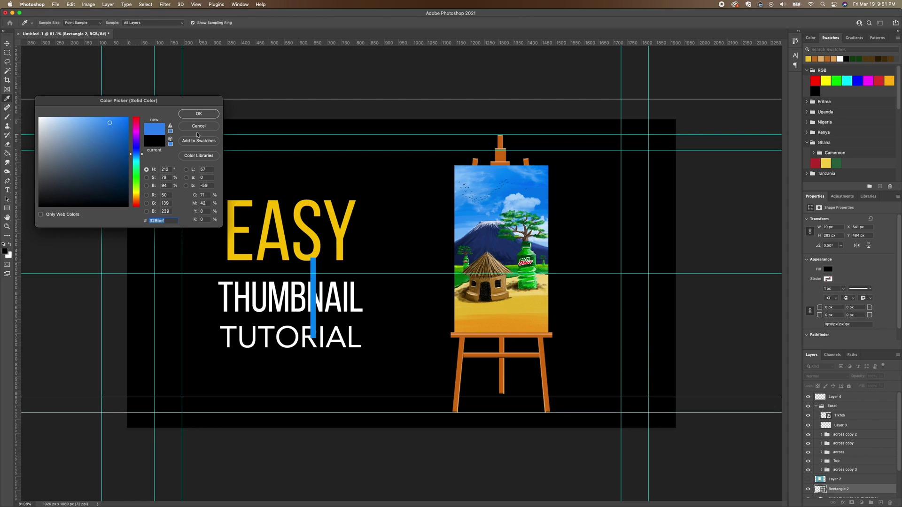
{"action": "left_click", "coordinate": [197, 114]}
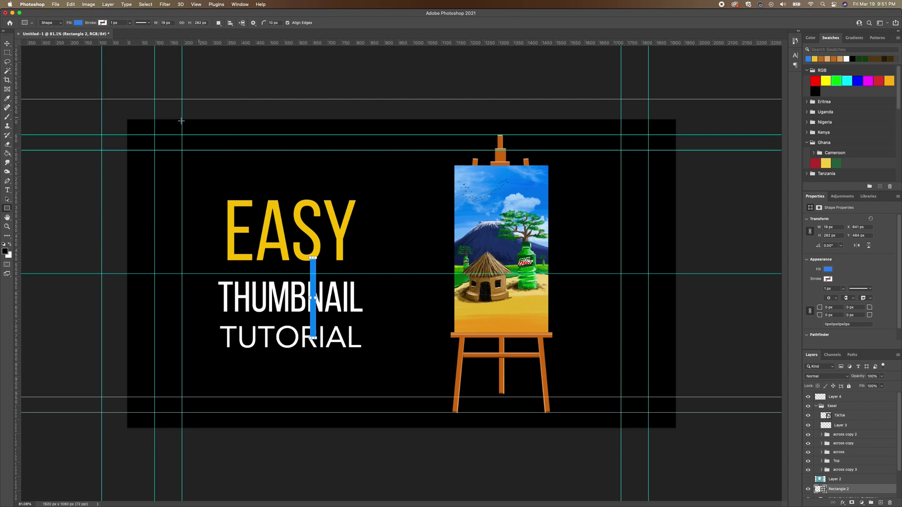
Resize the blue rectangle to about 529 × 163 px so that it covers the word THUMBNAIL.
{"action": "left_click_drag", "start_coordinate": [316, 298], "coordinate": [424, 298]}
{"action": "left_click_drag", "start_coordinate": [367, 258], "coordinate": [343, 281]}
{"action": "left_click_drag", "start_coordinate": [310, 306], "coordinate": [213, 305]}
{"action": "left_click_drag", "start_coordinate": [317, 338], "coordinate": [318, 320]}
{"action": "left_click_drag", "start_coordinate": [424, 297], "coordinate": [363, 303]}
{"action": "key", "text": "Return"}
{"action": "left_click", "coordinate": [7, 42]}
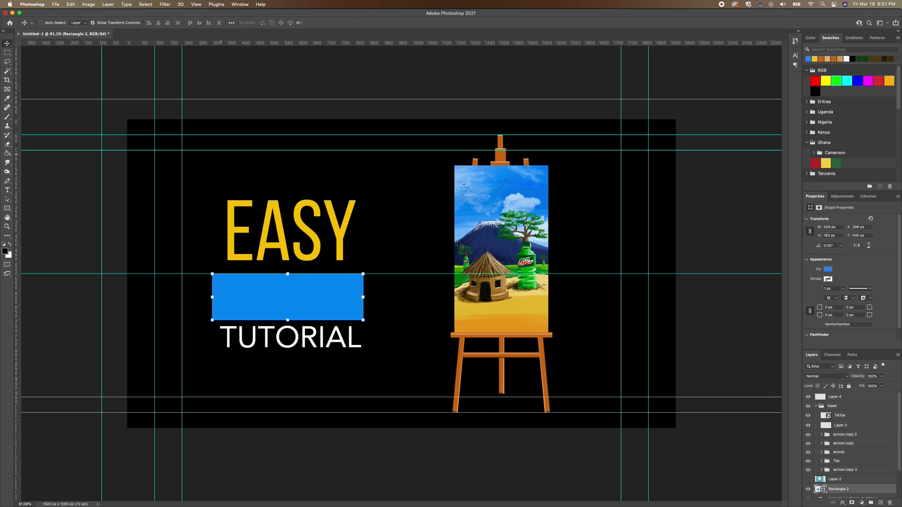
Move a vertical guide to the centre of the title text and centre the blue rectangle on it.
{"action": "scroll", "coordinate": [852, 462], "scroll_direction": "down", "scroll_amount": 3}
{"action": "left_click", "coordinate": [854, 464]}
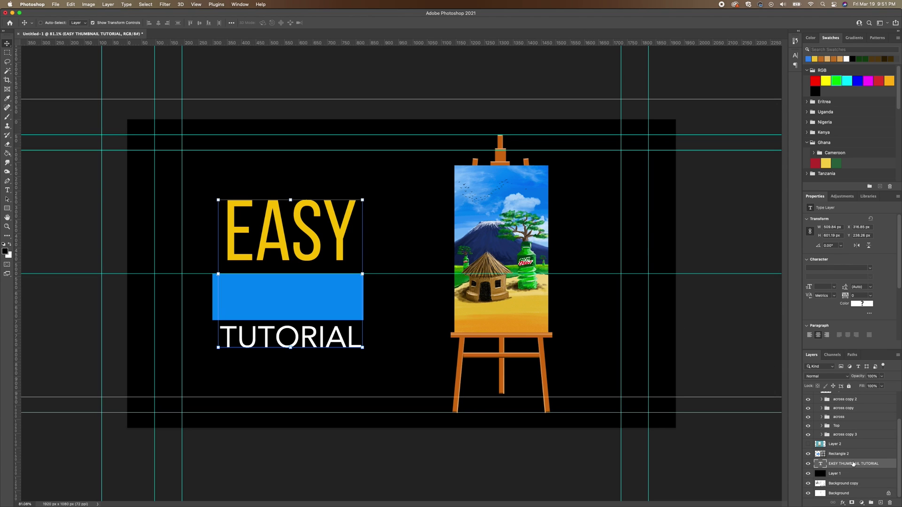
{"action": "left_click_drag", "start_coordinate": [101, 307], "coordinate": [290, 309]}
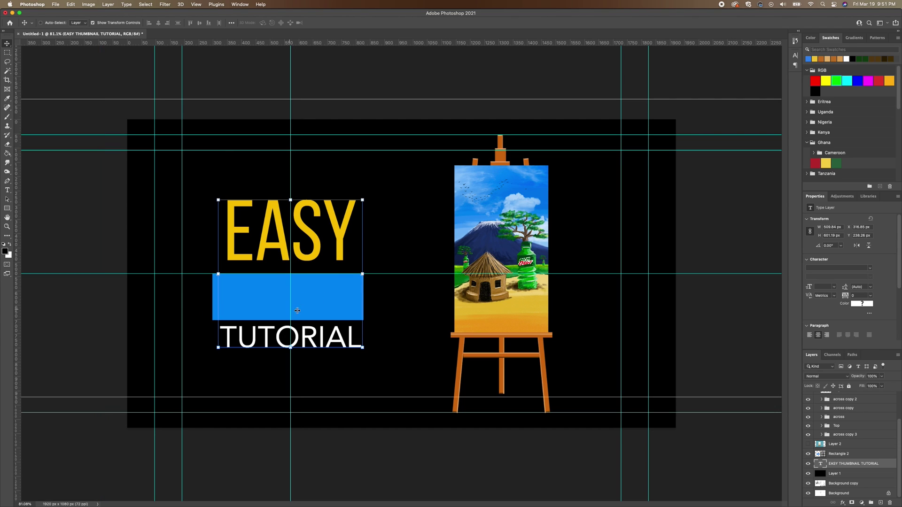
{"action": "left_click", "coordinate": [846, 454]}
{"action": "left_click_drag", "start_coordinate": [317, 299], "coordinate": [319, 305]}
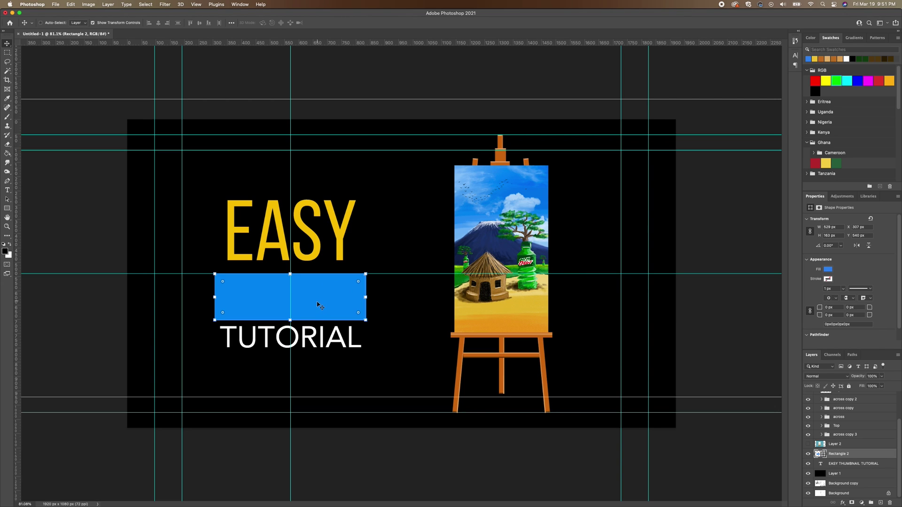
Set the leading of the word TUTORIAL to 148 pt so that it sits clear below the blue rectangle.
{"action": "left_click", "coordinate": [7, 190]}
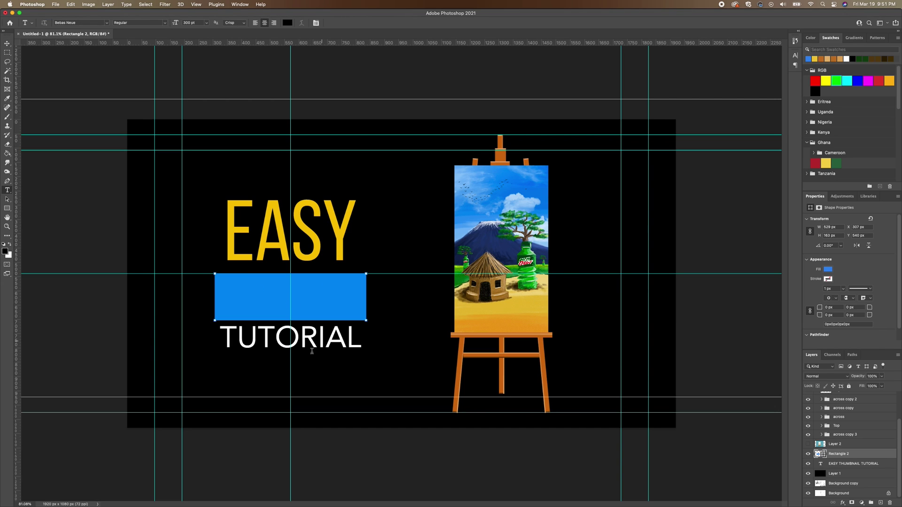
{"action": "double_click", "coordinate": [314, 350]}
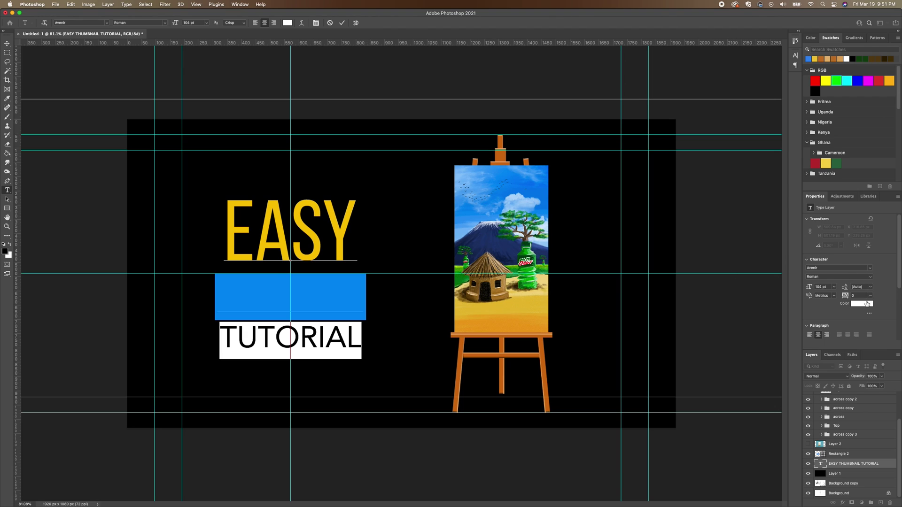
{"action": "left_click", "coordinate": [871, 288]}
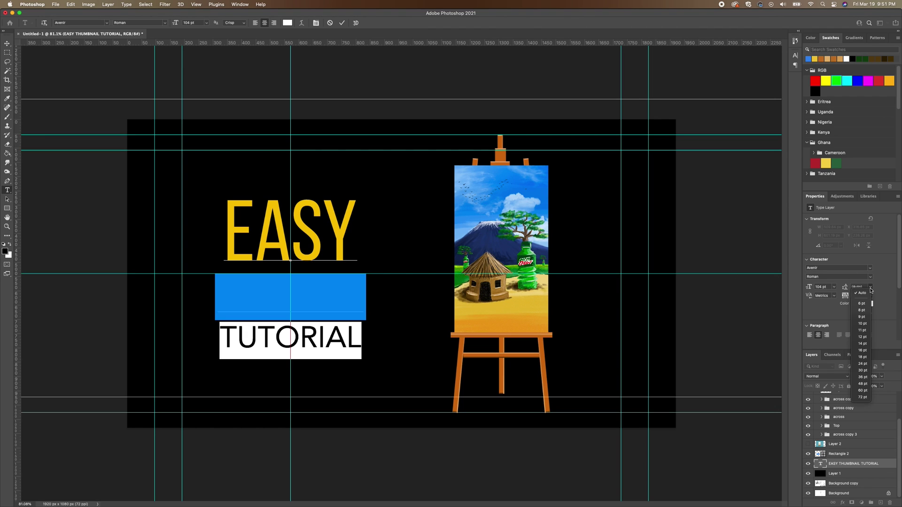
{"action": "left_click", "coordinate": [863, 397]}
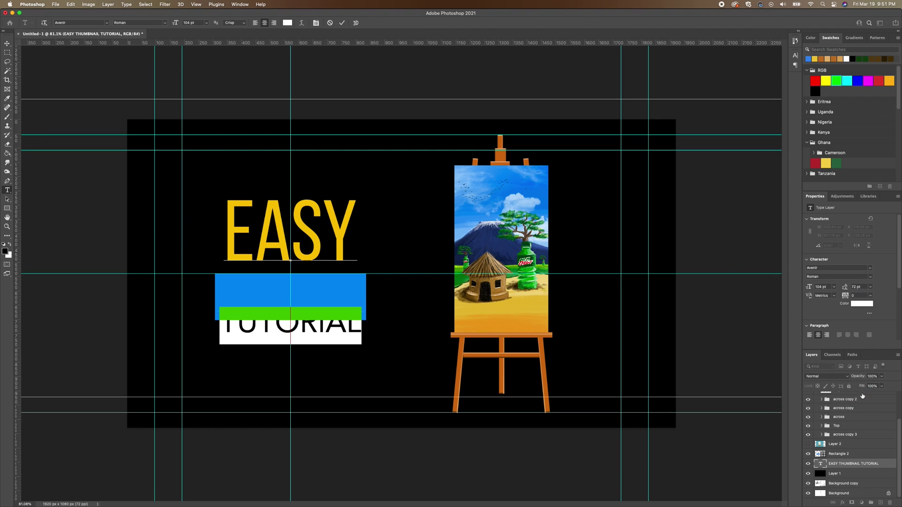
{"action": "left_click", "coordinate": [859, 287]}
{"action": "key", "text": "Up"}
{"action": "key", "text": "Up"}
{"action": "key", "text": "Up"}
{"action": "key", "text": "Up"}
{"action": "key", "text": "Up"}
{"action": "key", "text": "Up"}
{"action": "key", "text": "Up"}
{"action": "key", "text": "Up"}
{"action": "key", "text": "Up"}
{"action": "key", "text": "Up"}
{"action": "key", "text": "Up"}
{"action": "key", "text": "Up"}
{"action": "key", "text": "Up"}
{"action": "key", "text": "Up"}
{"action": "key", "text": "Up"}
{"action": "key", "text": "Up"}
{"action": "key", "text": "Up"}
{"action": "key", "text": "Up"}
{"action": "key", "text": "Up"}
{"action": "key", "text": "Up"}
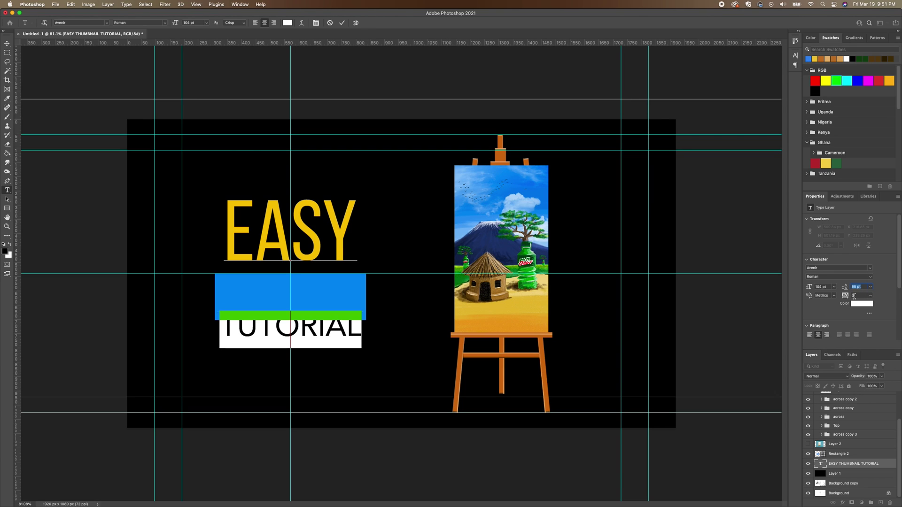
{"action": "key", "text": "Up"}
{"action": "key", "text": "Up"}
{"action": "key", "text": "Up"}
{"action": "key", "text": "Up"}
{"action": "key", "text": "Up"}
{"action": "key", "text": "Up"}
{"action": "key", "text": "Up"}
{"action": "key", "text": "Up"}
{"action": "key", "text": "Up"}
{"action": "key", "text": "Up"}
{"action": "key", "text": "Up"}
{"action": "key", "text": "Up"}
{"action": "key", "text": "Up"}
{"action": "key", "text": "Up"}
{"action": "key", "text": "Up"}
{"action": "key", "text": "Up"}
{"action": "key", "text": "Up"}
{"action": "key", "text": "Up"}
{"action": "key", "text": "Up"}
{"action": "key", "text": "Up"}
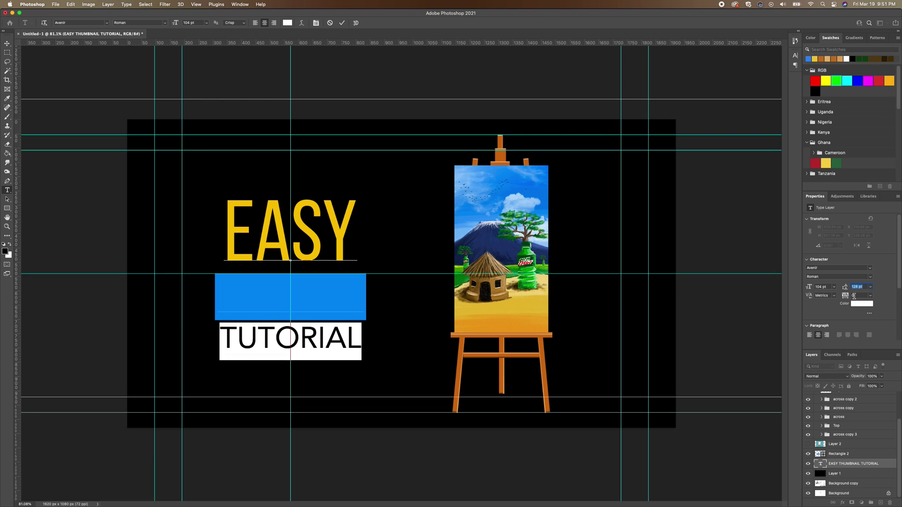
{"action": "key", "text": "Up"}
{"action": "key", "text": "Up"}
{"action": "key", "text": "Up"}
{"action": "key", "text": "Up"}
{"action": "key", "text": "Up"}
{"action": "key", "text": "Up"}
{"action": "key", "text": "Up"}
{"action": "key", "text": "Up"}
{"action": "key", "text": "Up"}
{"action": "key", "text": "Up"}
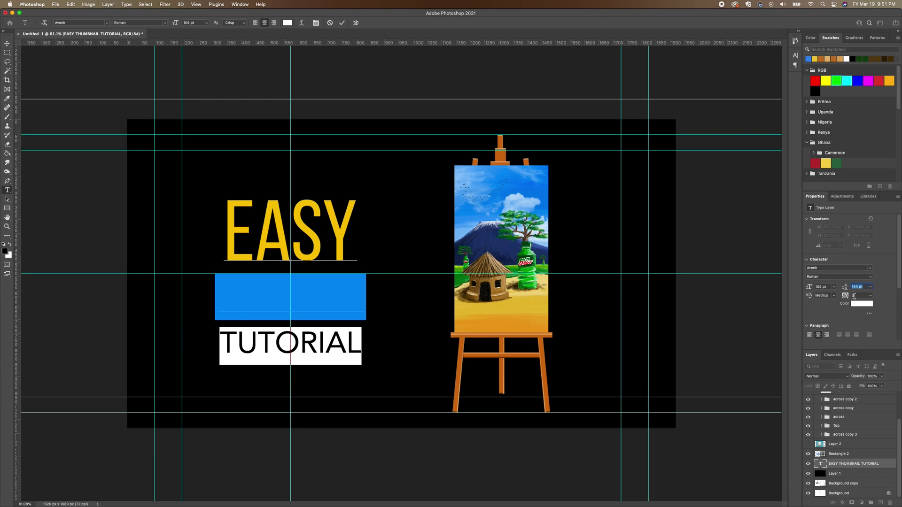
{"action": "key", "text": "Up"}
{"action": "key", "text": "Up"}
{"action": "key", "text": "Up"}
{"action": "key", "text": "Up"}
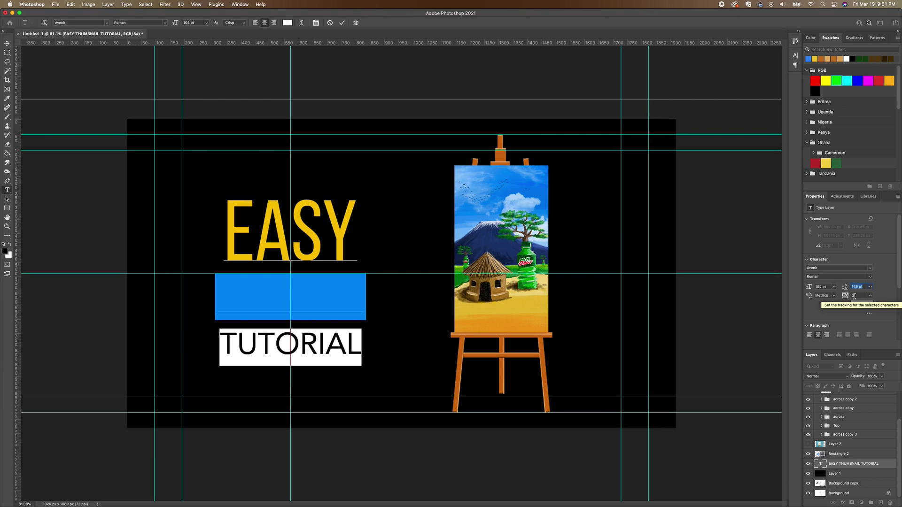
Move the blue rectangle's layer below the EASY THUMBNAIL TUTORIAL text layer.
{"action": "left_click", "coordinate": [846, 454]}
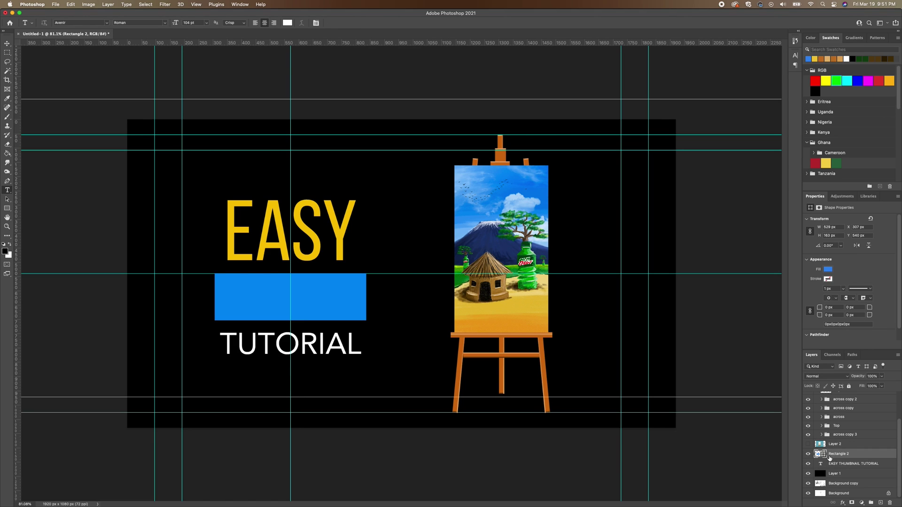
{"action": "left_click_drag", "start_coordinate": [847, 455], "coordinate": [847, 471]}
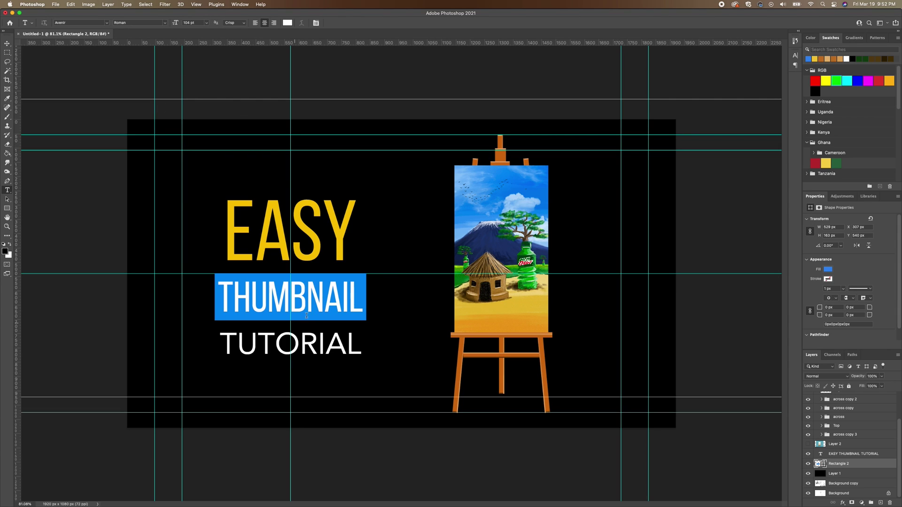
Set the word TUTORIAL to a font size of 66 pt with a tracking of 200.
{"action": "double_click", "coordinate": [312, 341]}
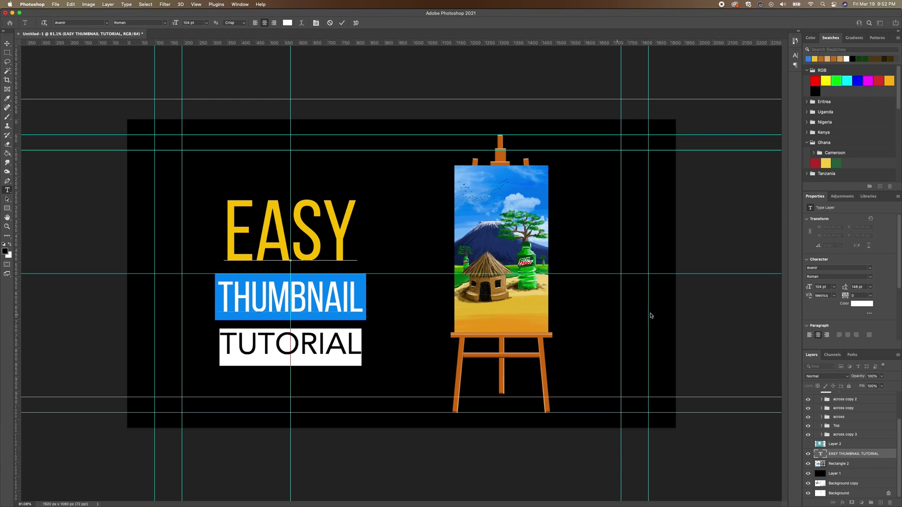
{"action": "left_click", "coordinate": [834, 287]}
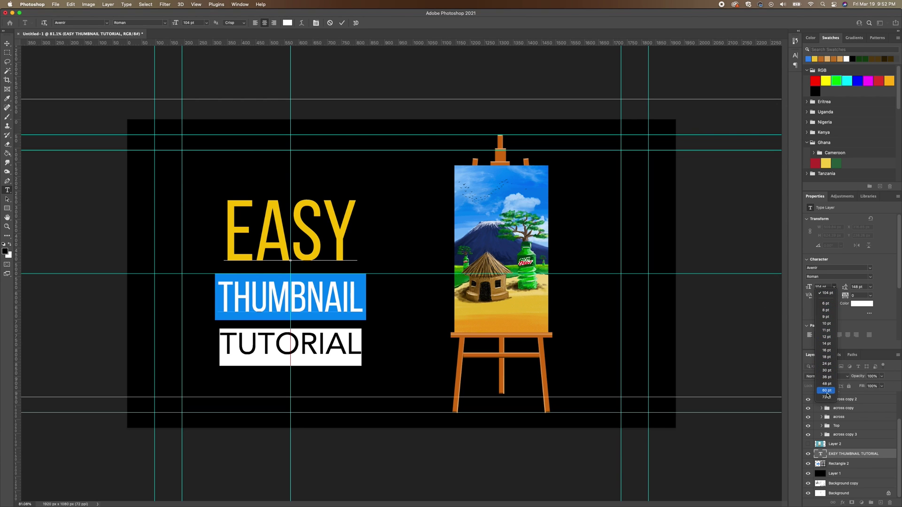
{"action": "left_click", "coordinate": [831, 386]}
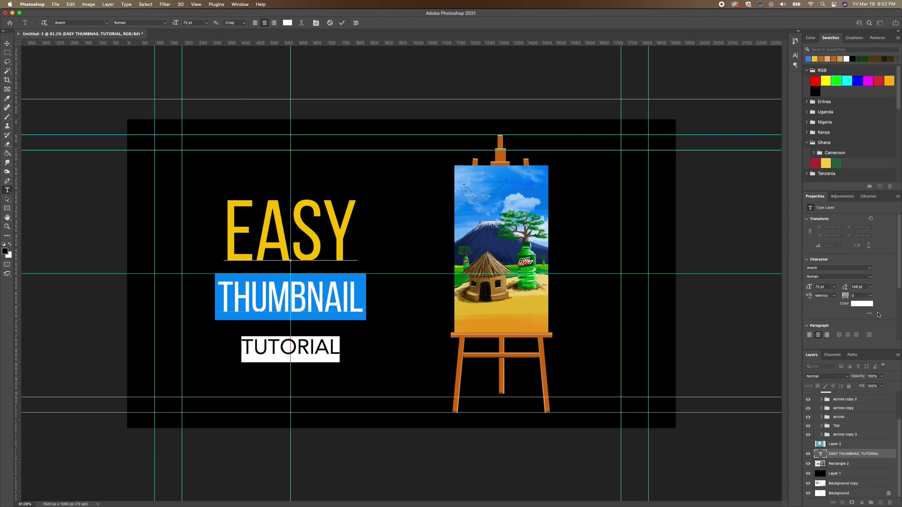
{"action": "left_click", "coordinate": [871, 298]}
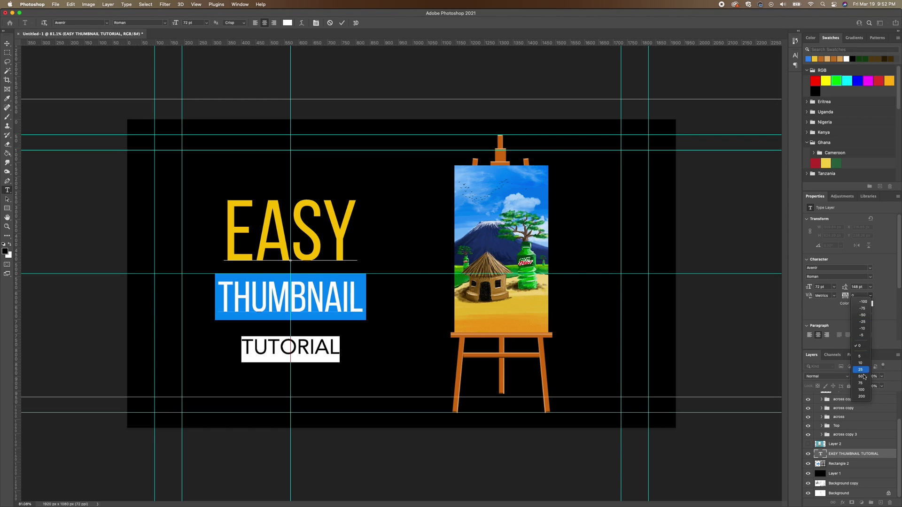
{"action": "left_click", "coordinate": [858, 396]}
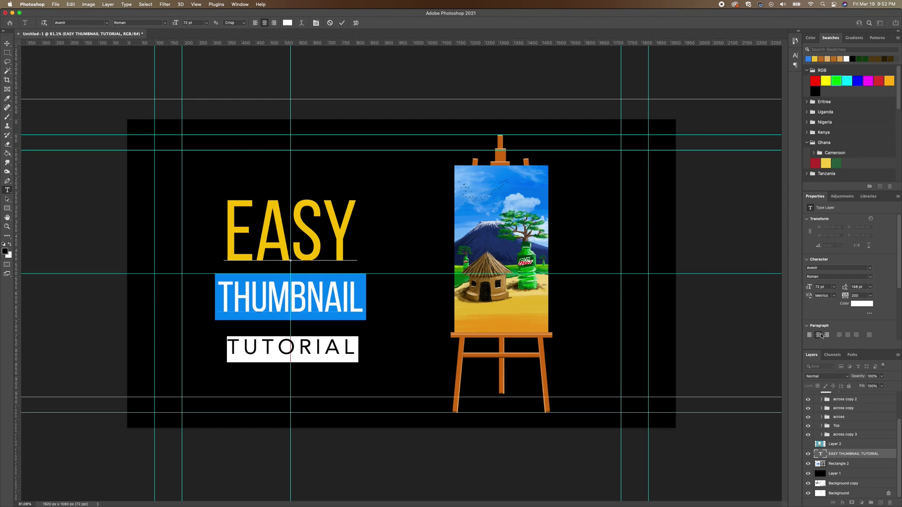
{"action": "left_click", "coordinate": [822, 288]}
{"action": "type", "text": "66"}
{"action": "key", "text": "Return"}
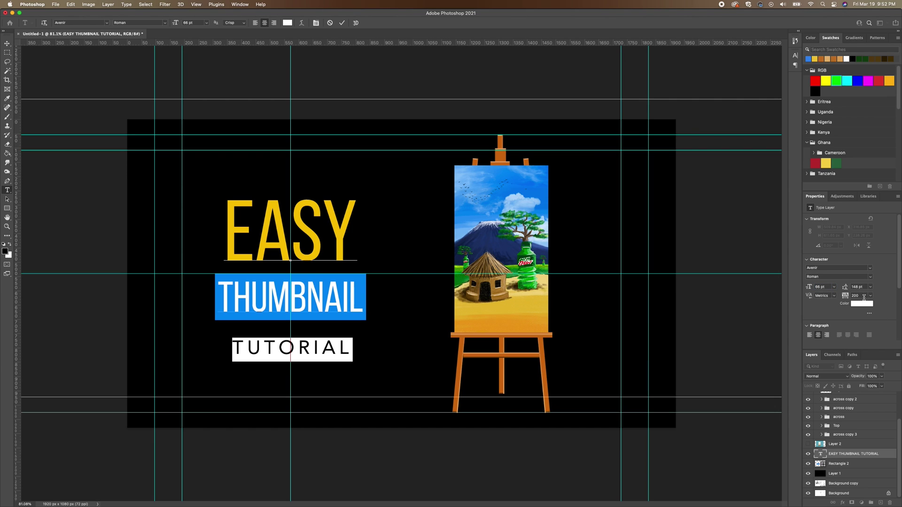
Increase the tracking of the word TUTORIAL to 320 so that it nearly spans the width of THUMBNAIL.
{"action": "key", "text": "Up"}
{"action": "key", "text": "Up"}
{"action": "key", "text": "Up"}
{"action": "key", "text": "Up"}
{"action": "key", "text": "Up"}
{"action": "key", "text": "Up"}
{"action": "key", "text": "Up"}
{"action": "key", "text": "Up"}
{"action": "key", "text": "Up"}
{"action": "key", "text": "Up"}
{"action": "key", "text": "Up"}
{"action": "key", "text": "Up"}
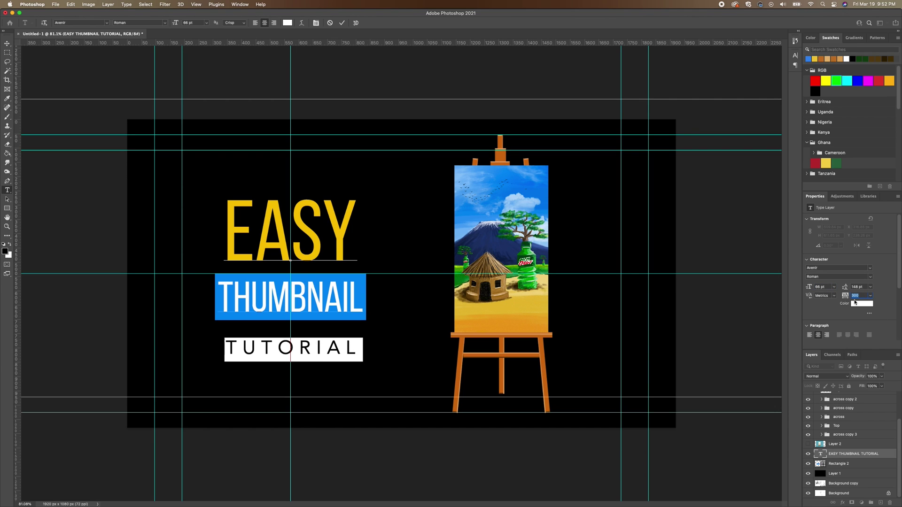
Reduce the leading of the word TUTORIAL to 121 pt to bring it closer to the blue rectangle.
{"action": "left_click", "coordinate": [855, 287]}
{"action": "key", "text": "Down"}
{"action": "key", "text": "Down"}
{"action": "key", "text": "Down"}
{"action": "key", "text": "Down"}
{"action": "key", "text": "Down"}
{"action": "key", "text": "Down"}
{"action": "key", "text": "Down"}
{"action": "key", "text": "Down"}
{"action": "key", "text": "Down"}
{"action": "key", "text": "Down"}
{"action": "key", "text": "Down"}
{"action": "key", "text": "Down"}
{"action": "key", "text": "Down"}
{"action": "key", "text": "Down"}
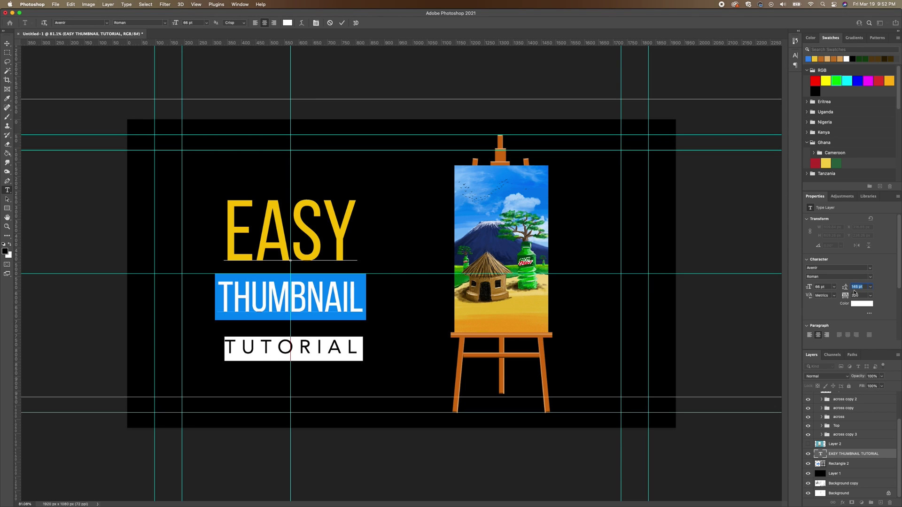
{"action": "key", "text": "Down"}
{"action": "key", "text": "Down"}
{"action": "key", "text": "Down"}
{"action": "key", "text": "Down"}
{"action": "key", "text": "Down"}
{"action": "key", "text": "Down"}
{"action": "key", "text": "Down"}
{"action": "key", "text": "Down"}
{"action": "key", "text": "Down"}
{"action": "key", "text": "Down"}
{"action": "key", "text": "Down"}
{"action": "key", "text": "Down"}
{"action": "key", "text": "Down"}
{"action": "key", "text": "Down"}
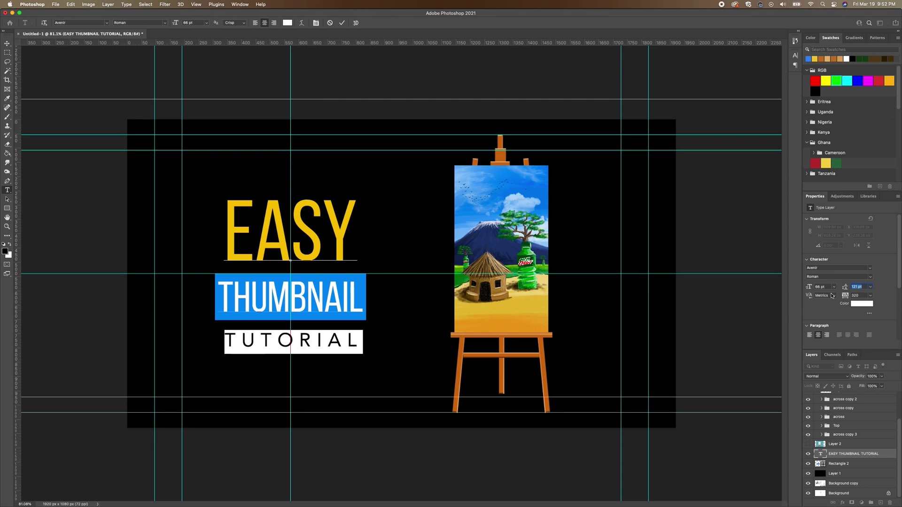
Set the font size of the word THUMBNAIL to 138 pt to leave a margin inside the blue rectangle.
{"action": "double_click", "coordinate": [314, 298]}
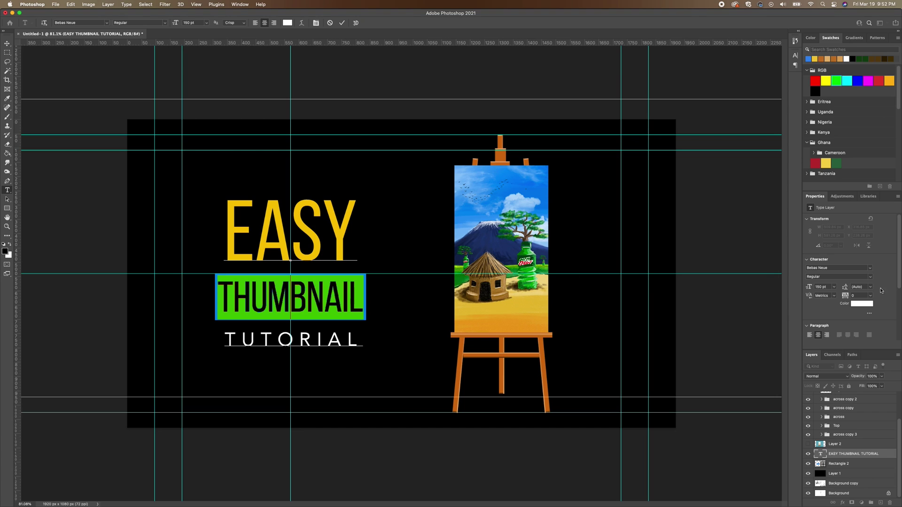
{"action": "left_click", "coordinate": [824, 287]}
{"action": "key", "text": "Down"}
{"action": "key", "text": "Down"}
{"action": "key", "text": "Down"}
{"action": "key", "text": "Down"}
{"action": "key", "text": "Down"}
{"action": "key", "text": "Down"}
{"action": "key", "text": "Down"}
{"action": "key", "text": "Down"}
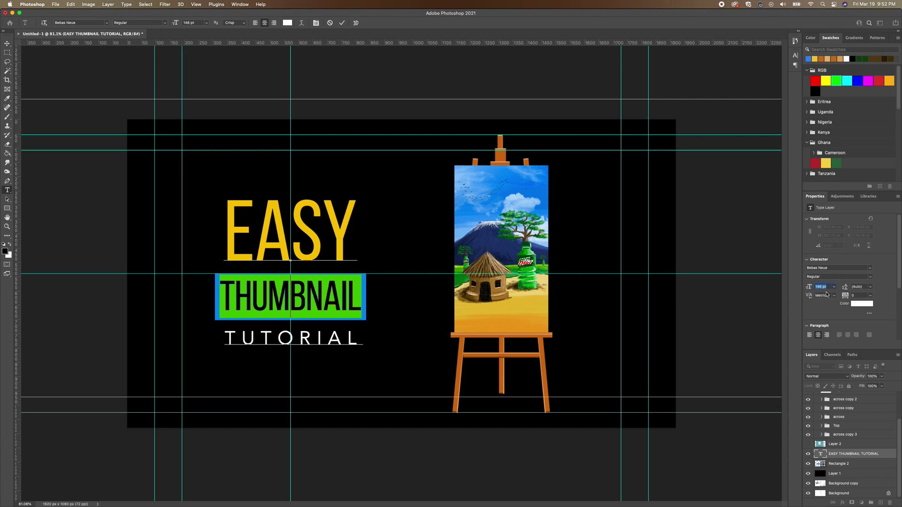
{"action": "key", "text": "Down"}
{"action": "key", "text": "Down"}
{"action": "key", "text": "Down"}
{"action": "key", "text": "Down"}
{"action": "key", "text": "Down"}
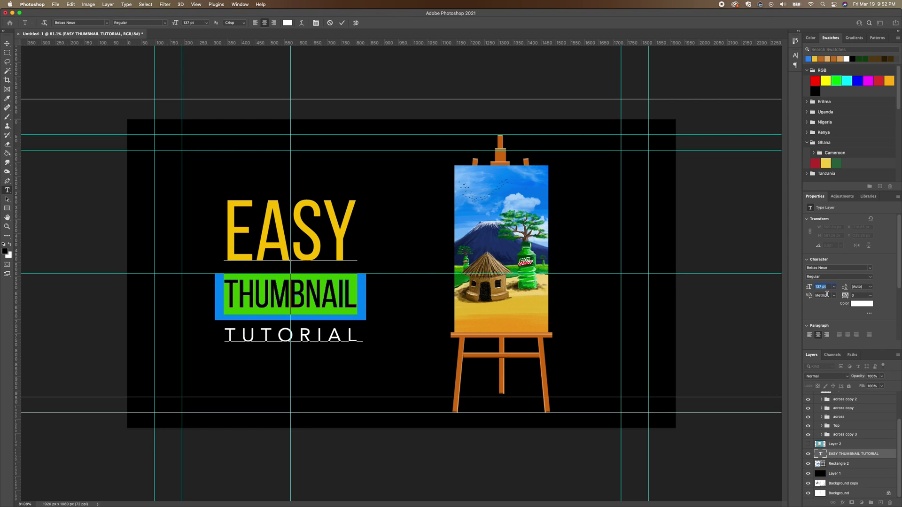
{"action": "key", "text": "Up"}
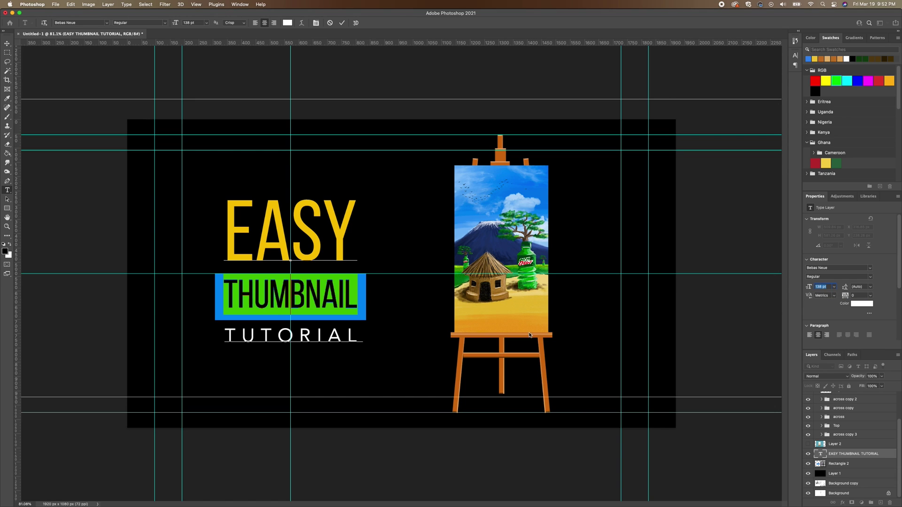
Set the leading of the word THUMBNAIL to about 175 pt so that it sits vertically centred on the blue rectangle.
{"action": "left_click", "coordinate": [870, 288]}
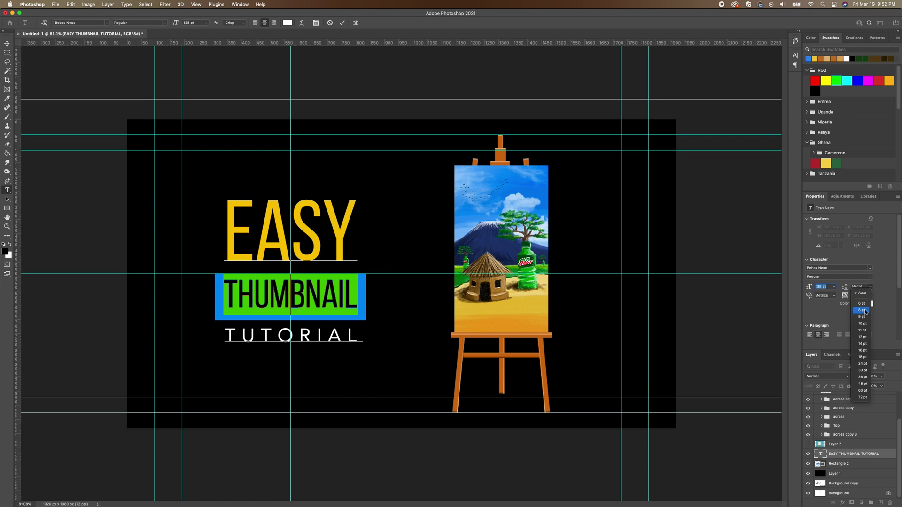
{"action": "left_click", "coordinate": [867, 399]}
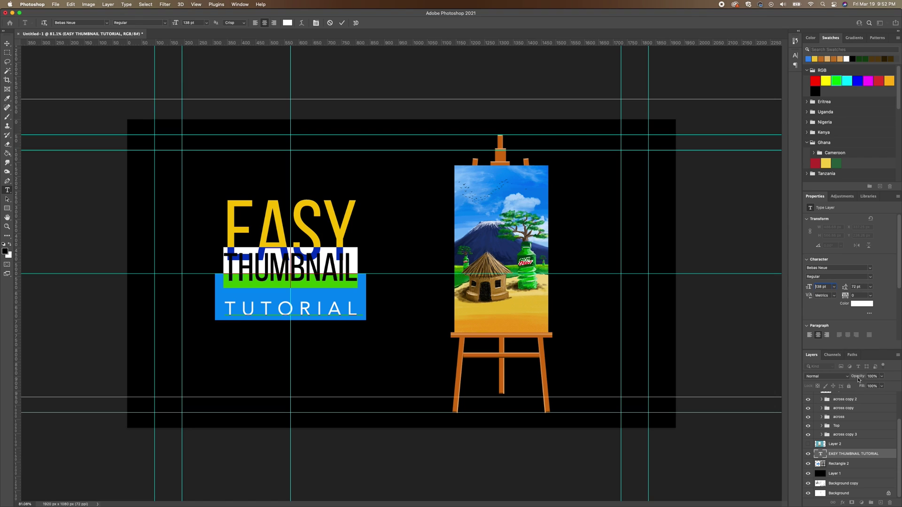
{"action": "key", "text": "Up"}
{"action": "key", "text": "Up"}
{"action": "key", "text": "Up"}
{"action": "key", "text": "Up"}
{"action": "key", "text": "Up"}
{"action": "key", "text": "Up"}
{"action": "key", "text": "Up"}
{"action": "key", "text": "Up"}
{"action": "key", "text": "Up"}
{"action": "key", "text": "Up"}
{"action": "key", "text": "Up"}
{"action": "key", "text": "Up"}
{"action": "key", "text": "Up"}
{"action": "key", "text": "Up"}
{"action": "key", "text": "Up"}
{"action": "key", "text": "Up"}
{"action": "key", "text": "Up"}
{"action": "key", "text": "Up"}
{"action": "key", "text": "Up"}
{"action": "key", "text": "Up"}
{"action": "key", "text": "Up"}
{"action": "key", "text": "Up"}
{"action": "key", "text": "Up"}
{"action": "key", "text": "Up"}
{"action": "key", "text": "Up"}
{"action": "key", "text": "Up"}
{"action": "key", "text": "Up"}
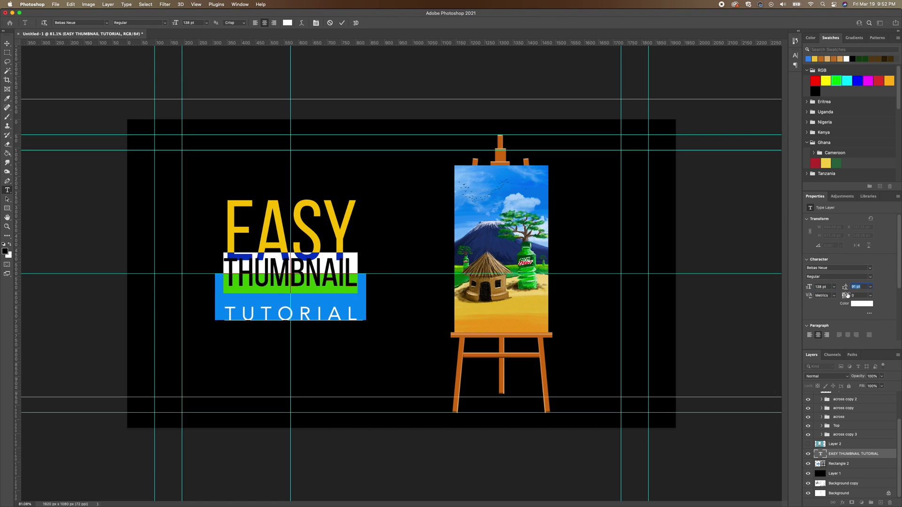
{"action": "key", "text": "Up"}
{"action": "key", "text": "Up"}
{"action": "key", "text": "Up"}
{"action": "key", "text": "Up"}
{"action": "key", "text": "Up"}
{"action": "key", "text": "Up"}
{"action": "key", "text": "Up"}
{"action": "key", "text": "Up"}
{"action": "key", "text": "Up"}
{"action": "key", "text": "Up"}
{"action": "key", "text": "Up"}
{"action": "key", "text": "Up"}
{"action": "key", "text": "Up"}
{"action": "key", "text": "Up"}
{"action": "key", "text": "Up"}
{"action": "key", "text": "Up"}
{"action": "key", "text": "Up"}
{"action": "key", "text": "Up"}
{"action": "key", "text": "Up"}
{"action": "key", "text": "Up"}
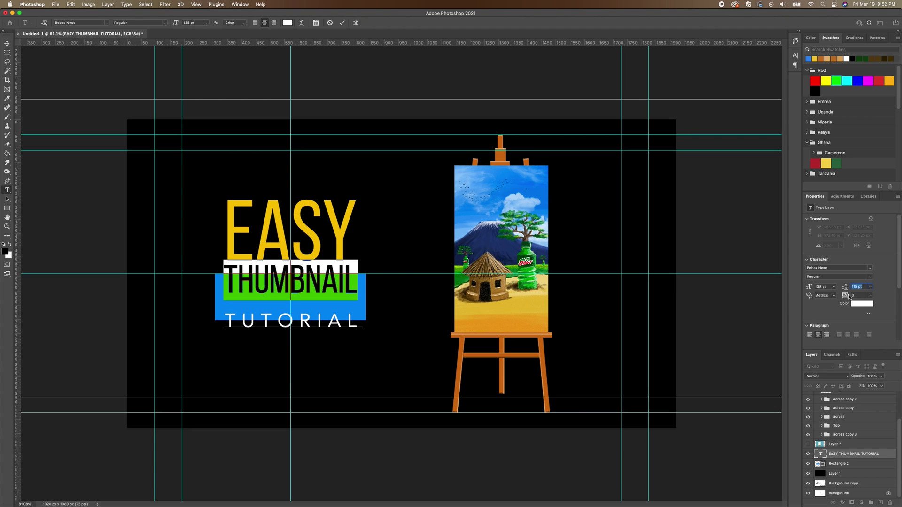
{"action": "key", "text": "Up"}
{"action": "key", "text": "Up"}
{"action": "key", "text": "Up"}
{"action": "key", "text": "Up"}
{"action": "key", "text": "Up"}
{"action": "key", "text": "Up"}
{"action": "key", "text": "Up"}
{"action": "key", "text": "Up"}
{"action": "key", "text": "Up"}
{"action": "key", "text": "Up"}
{"action": "key", "text": "Up"}
{"action": "key", "text": "Up"}
{"action": "key", "text": "Up"}
{"action": "key", "text": "Up"}
{"action": "key", "text": "Up"}
{"action": "key", "text": "Up"}
{"action": "key", "text": "Up"}
{"action": "key", "text": "Up"}
{"action": "key", "text": "Up"}
{"action": "key", "text": "Up"}
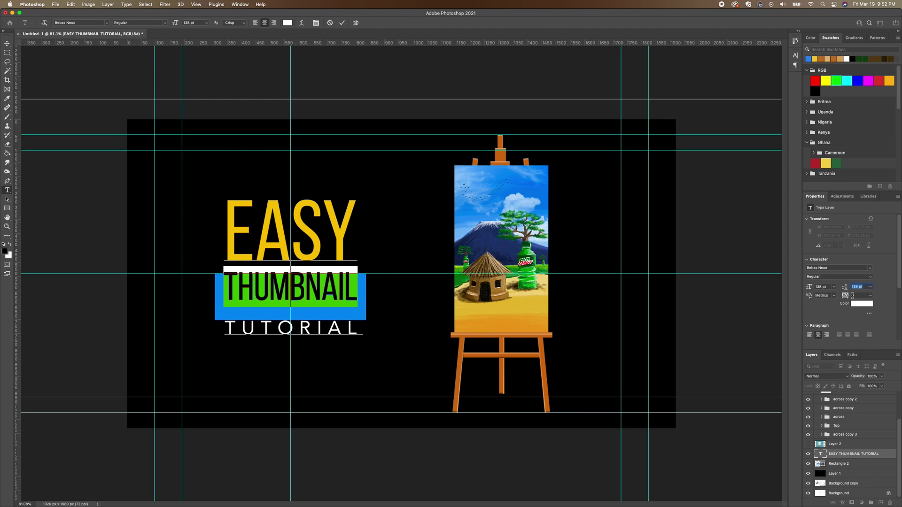
{"action": "key", "text": "Up"}
{"action": "key", "text": "Up"}
{"action": "key", "text": "Up"}
{"action": "key", "text": "Up"}
{"action": "key", "text": "Up"}
{"action": "key", "text": "Up"}
{"action": "key", "text": "Up"}
{"action": "key", "text": "Up"}
{"action": "key", "text": "Up"}
{"action": "key", "text": "Up"}
{"action": "key", "text": "Up"}
{"action": "key", "text": "Up"}
{"action": "key", "text": "Up"}
{"action": "key", "text": "Up"}
{"action": "key", "text": "Up"}
{"action": "key", "text": "Up"}
{"action": "key", "text": "Up"}
{"action": "key", "text": "Up"}
{"action": "key", "text": "Up"}
{"action": "key", "text": "Up"}
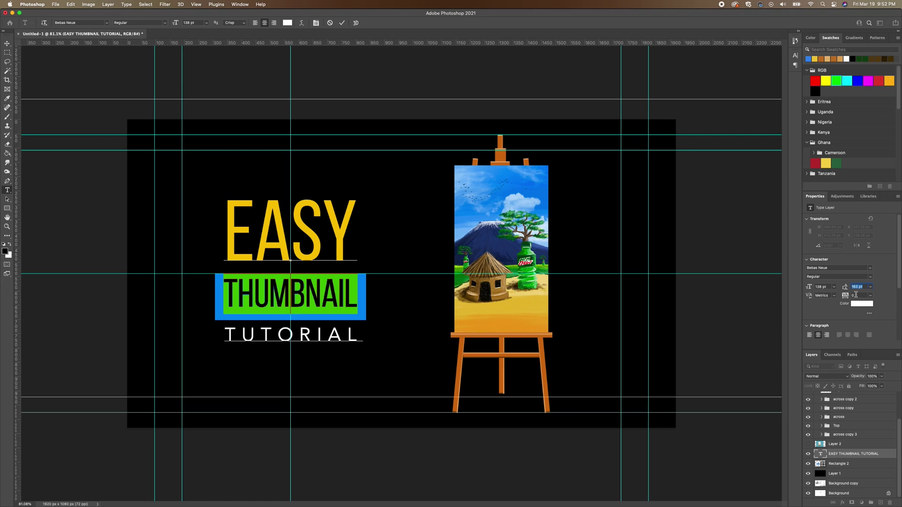
{"action": "key", "text": "Up"}
{"action": "key", "text": "Up"}
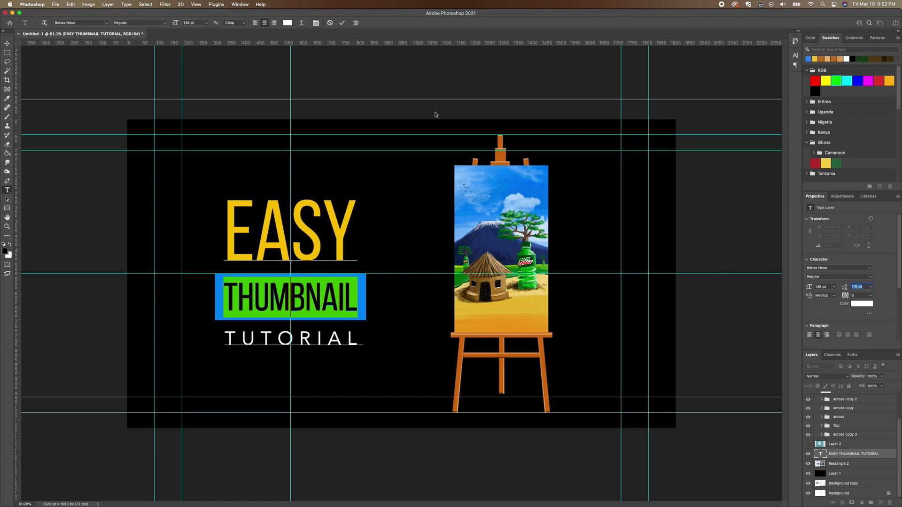
{"action": "left_click", "coordinate": [342, 22]}
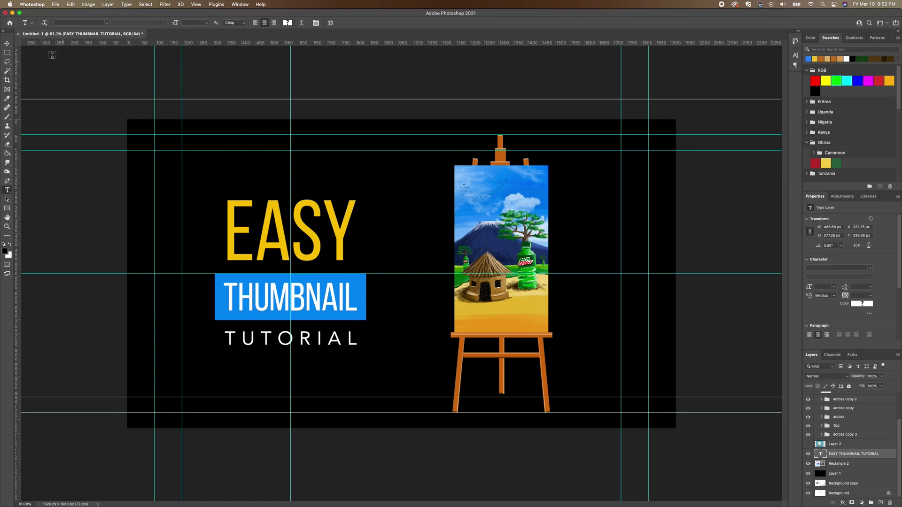
Delete the unused Layer 2, Background copy and Background layers, and select the blue rectangle's layer.
{"action": "left_click", "coordinate": [7, 44]}
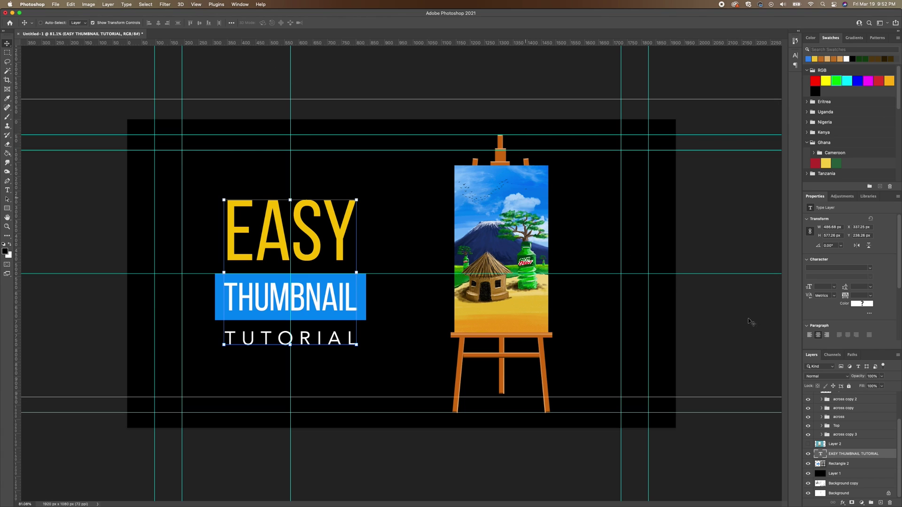
{"action": "left_click_drag", "start_coordinate": [842, 445], "coordinate": [890, 503]}
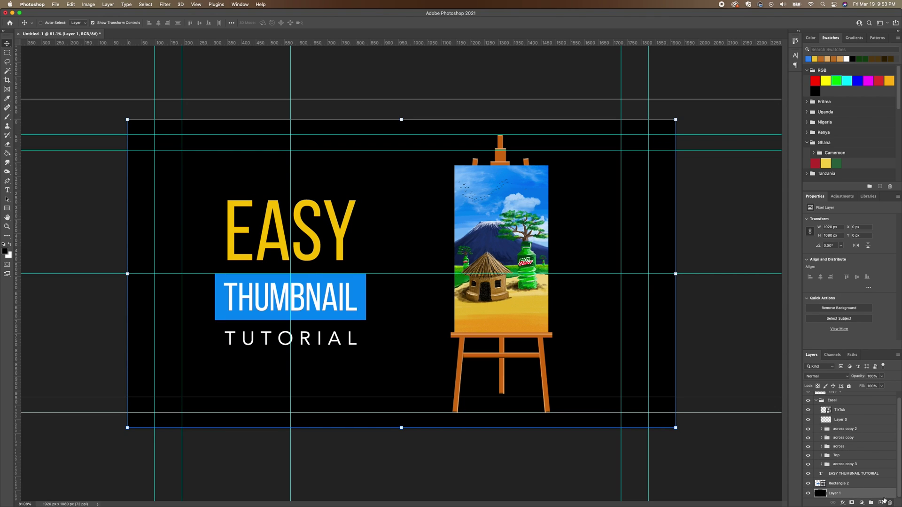
{"action": "left_click", "coordinate": [841, 484]}
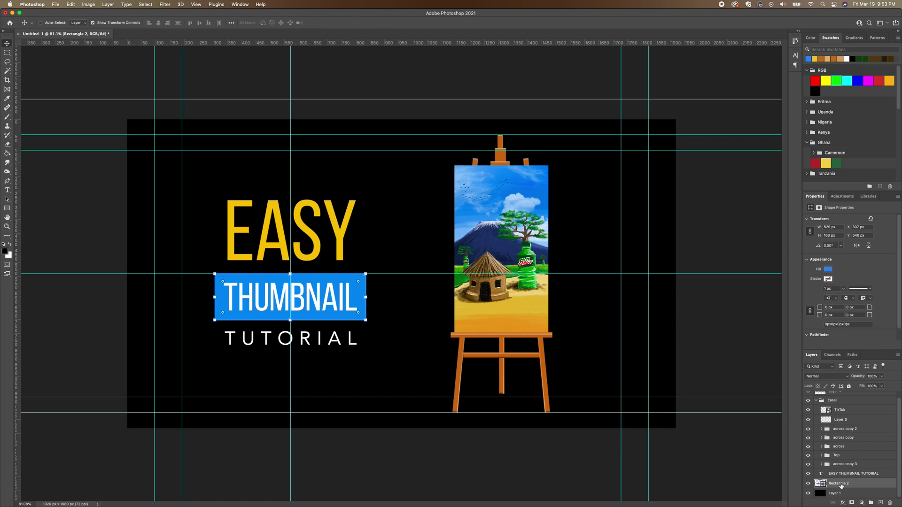
Group the EASY THUMBNAIL TUTORIAL text with the blue rectangle, name the group Title, and collapse the Easel group.
{"action": "left_click", "coordinate": [854, 474], "text": "shift"}
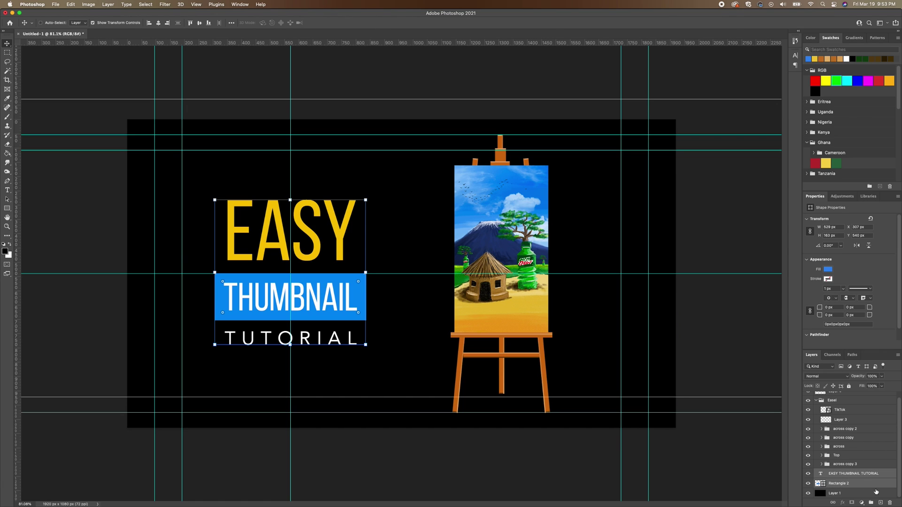
{"action": "left_click", "coordinate": [871, 504]}
{"action": "double_click", "coordinate": [835, 479]}
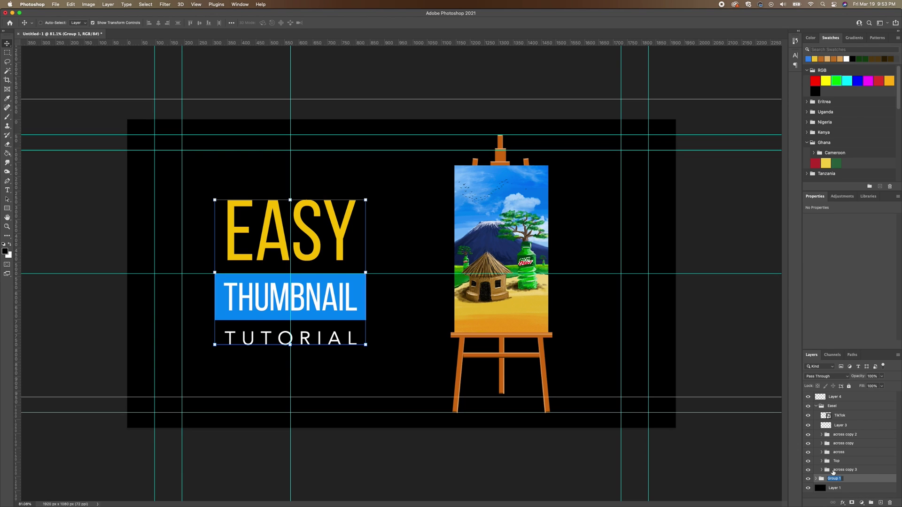
{"action": "type", "text": "Title"}
{"action": "left_click", "coordinate": [815, 407]}
{"action": "left_click", "coordinate": [816, 406]}
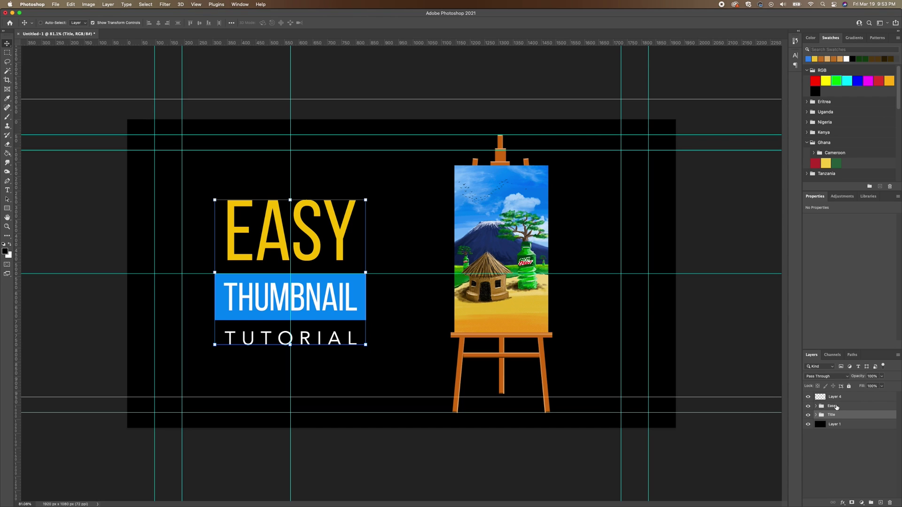
Shift the Title group slightly to centre it vertically on the canvas, and hide the guides to preview the layout.
{"action": "left_click_drag", "start_coordinate": [312, 298], "coordinate": [326, 316]}
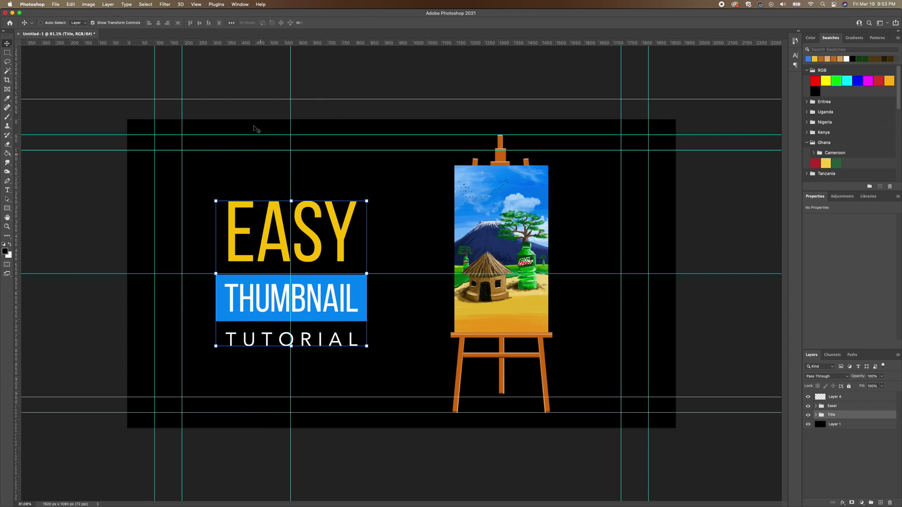
{"action": "left_click", "coordinate": [195, 5]}
{"action": "mouse_move", "coordinate": [207, 146]}
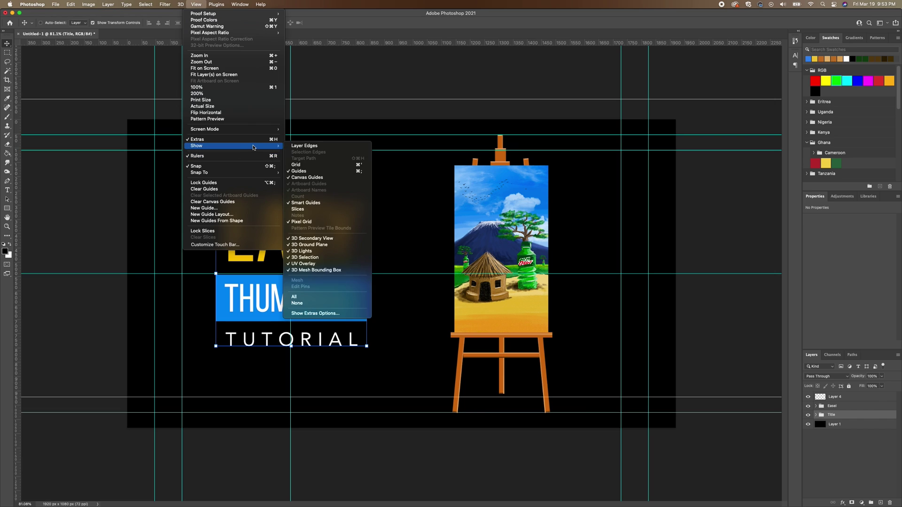
{"action": "left_click", "coordinate": [309, 170]}
{"action": "key", "text": "l"}
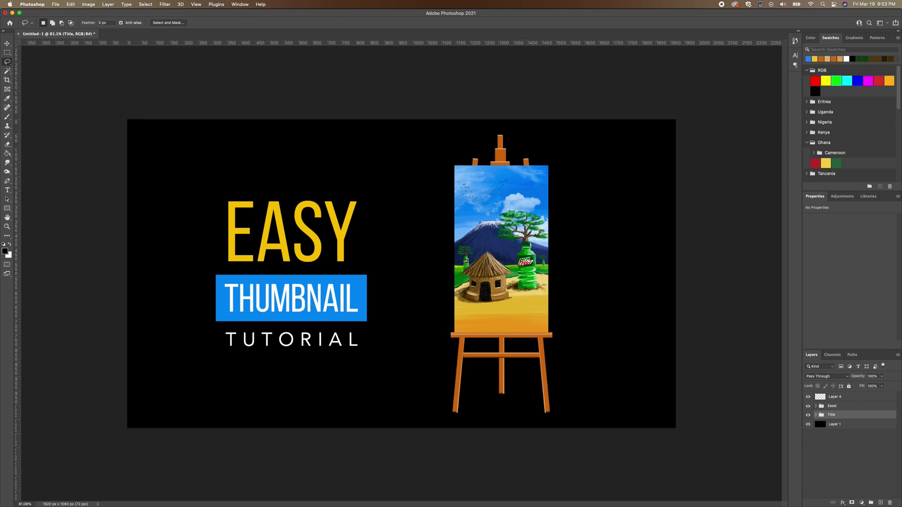
Switch to Chrome and open the Iconfinder website in a new tab.
{"action": "key", "text": "super+Tab"}
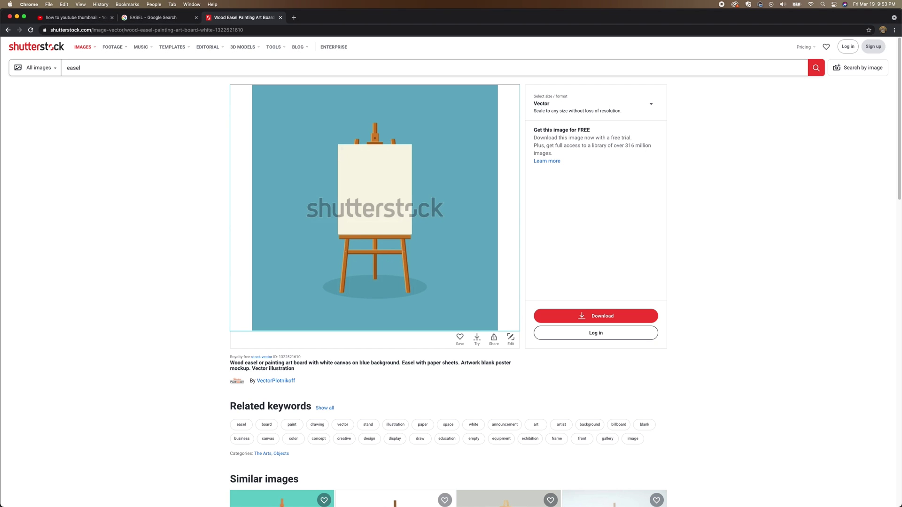
{"action": "left_click", "coordinate": [293, 17]}
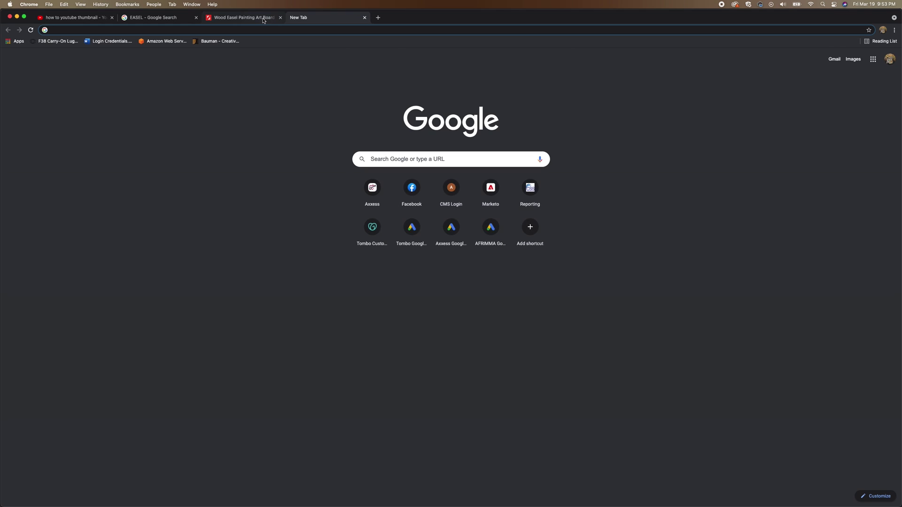
{"action": "type", "text": "iconfinder"}
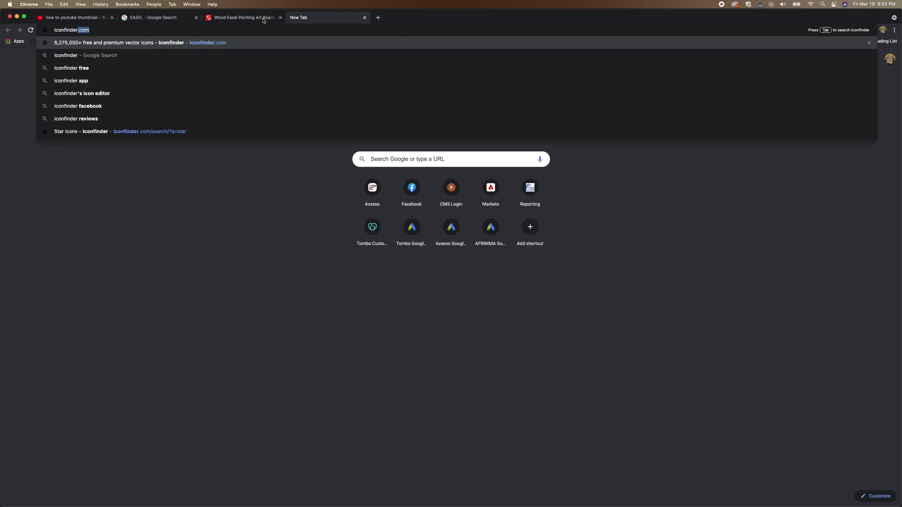
{"action": "key", "text": "Return"}
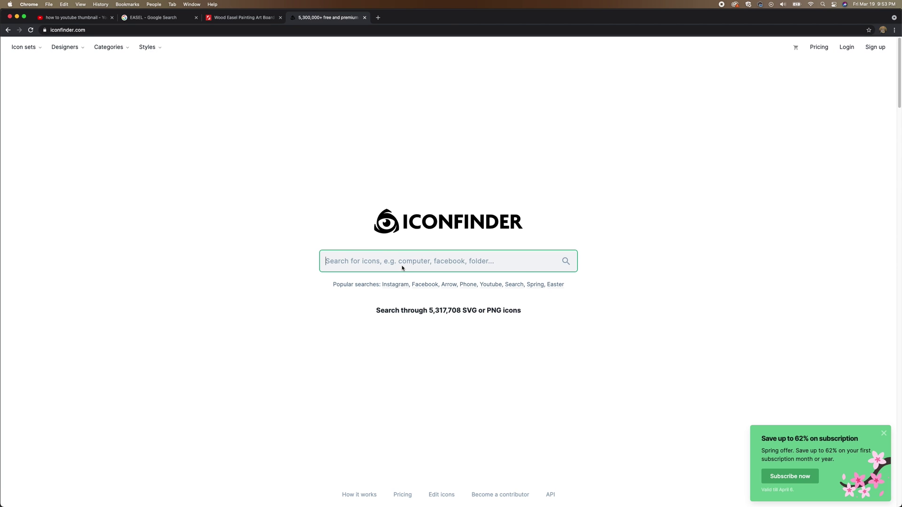
Search Iconfinder for photoshop icons and restrict the results to free ones.
{"action": "type", "text": "ph"}
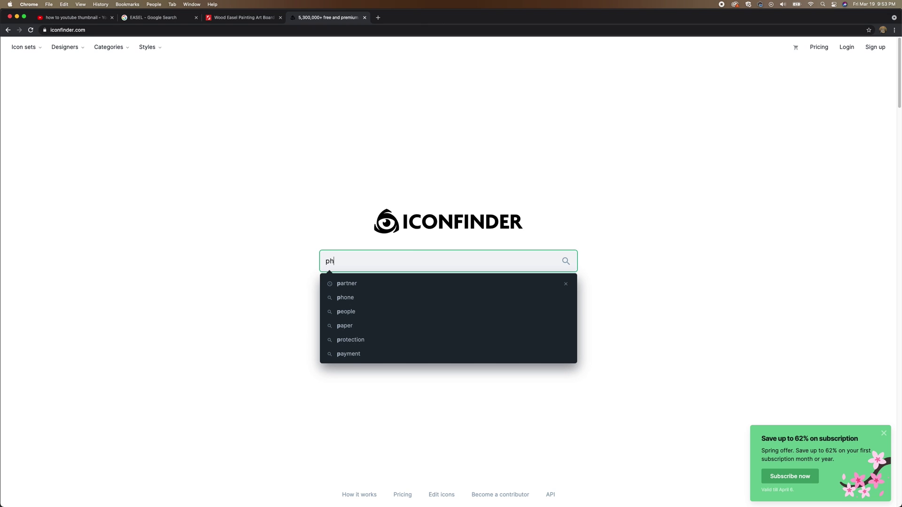
{"action": "type", "text": "otoshop"}
{"action": "key", "text": "Return"}
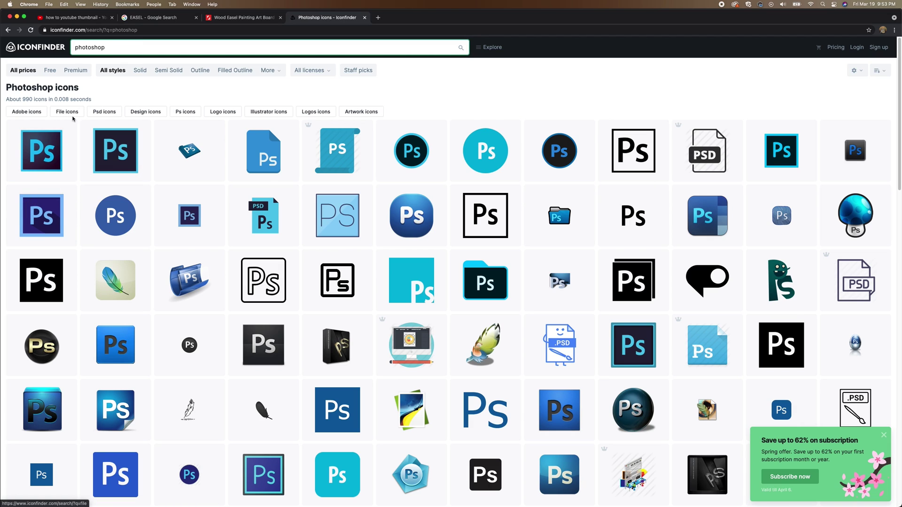
{"action": "left_click", "coordinate": [50, 71]}
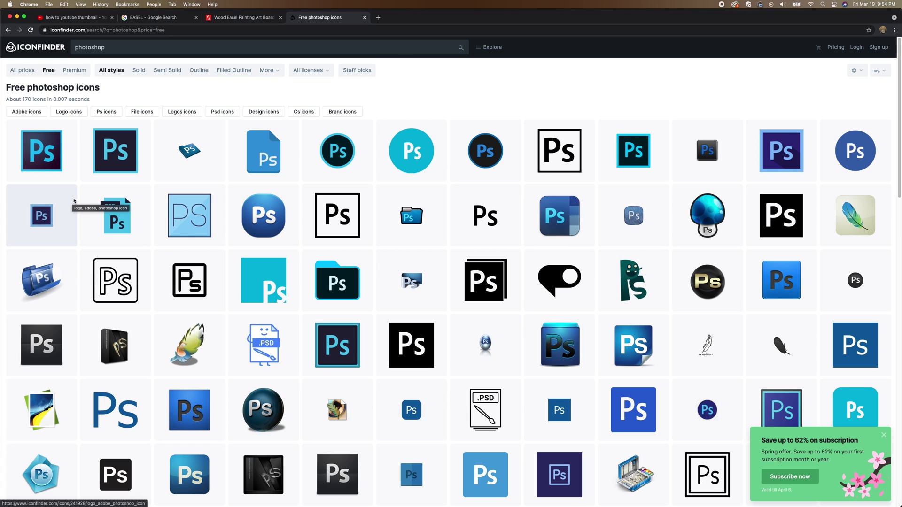
Download the first square Ps icon as a 512 px PNG and reveal the file in Finder.
{"action": "left_click", "coordinate": [48, 154]}
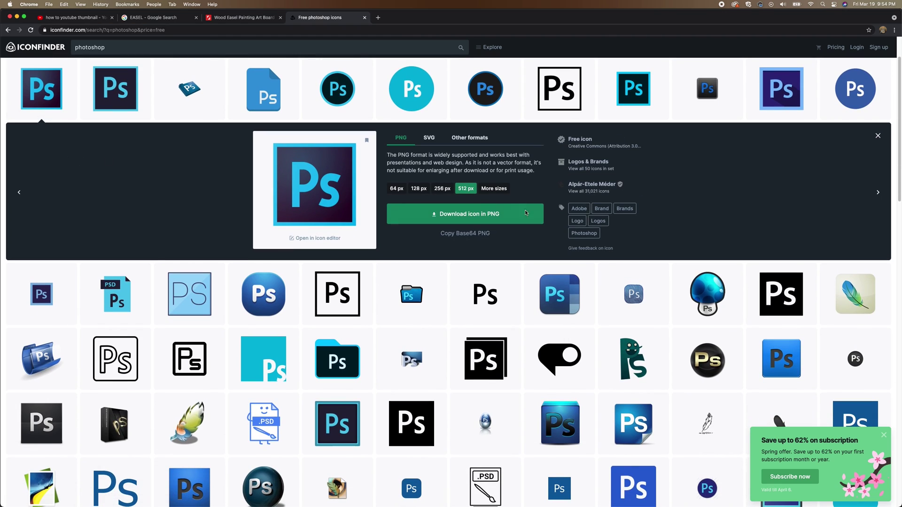
{"action": "left_click", "coordinate": [485, 217]}
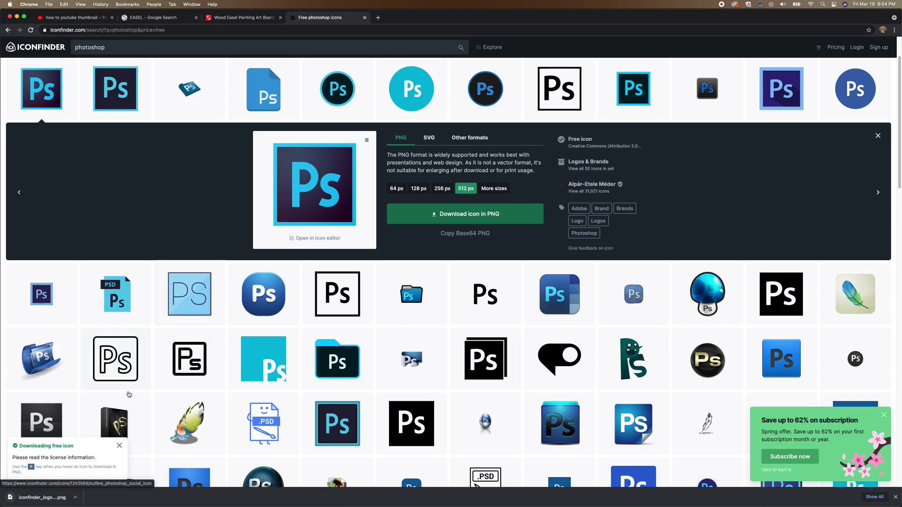
{"action": "left_click", "coordinate": [75, 498]}
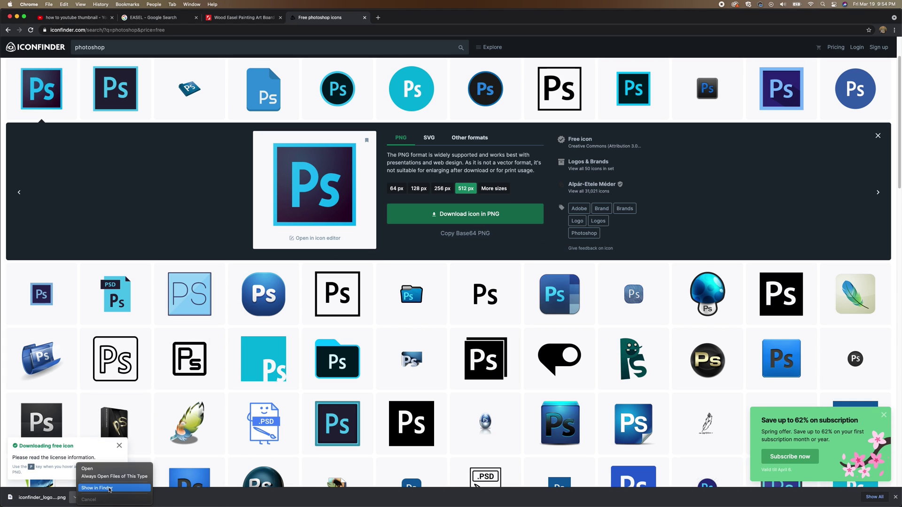
{"action": "left_click", "coordinate": [110, 488]}
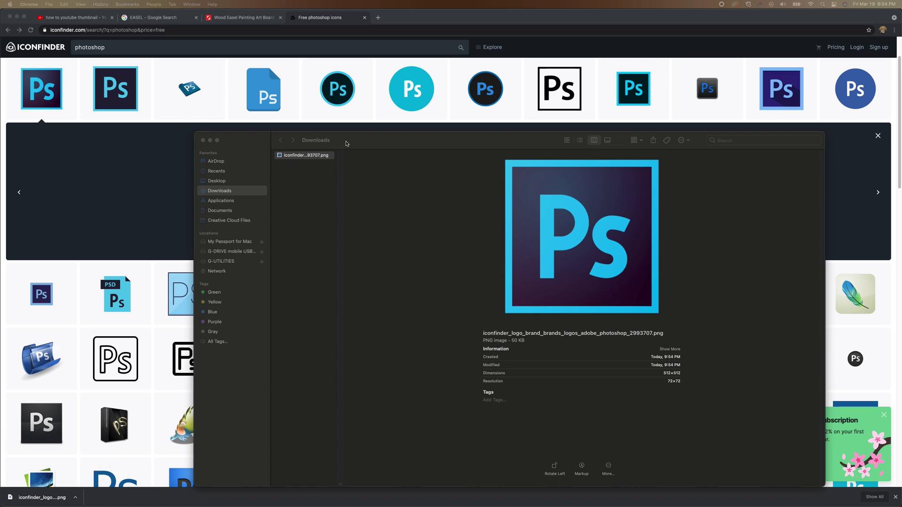
Switch back to Photoshop and place the downloaded Ps icon PNG in the thumbnail document above the Title group.
{"action": "key", "text": "super+m"}
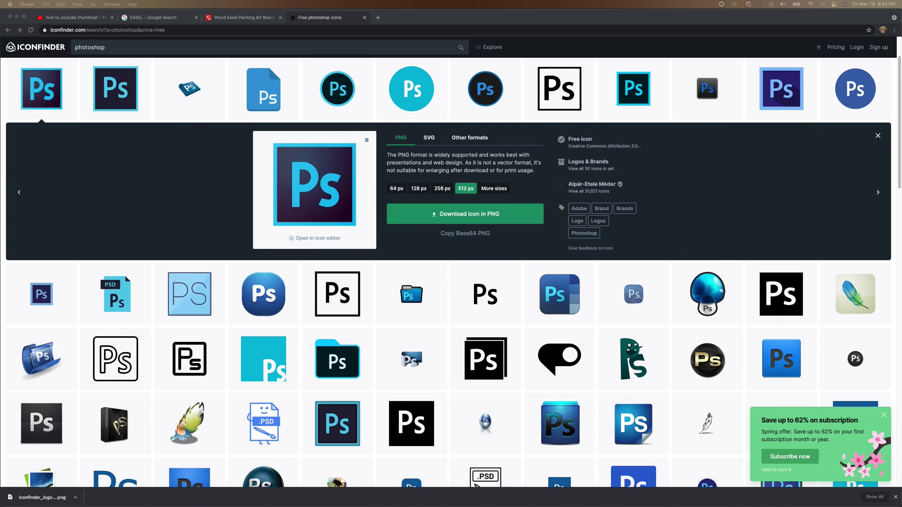
{"action": "key", "text": "super+Tab"}
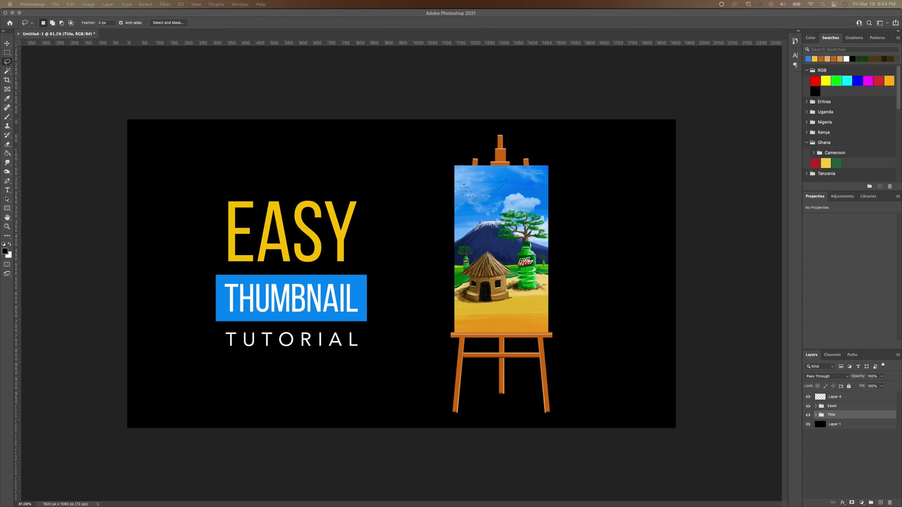
{"action": "left_click_drag", "start_coordinate": [220, 161], "coordinate": [262, 174]}
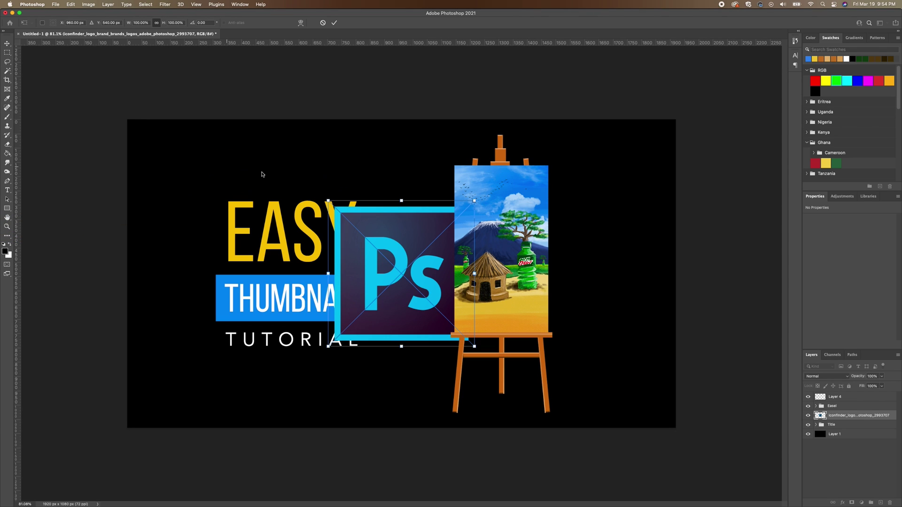
{"action": "key", "text": "Return"}
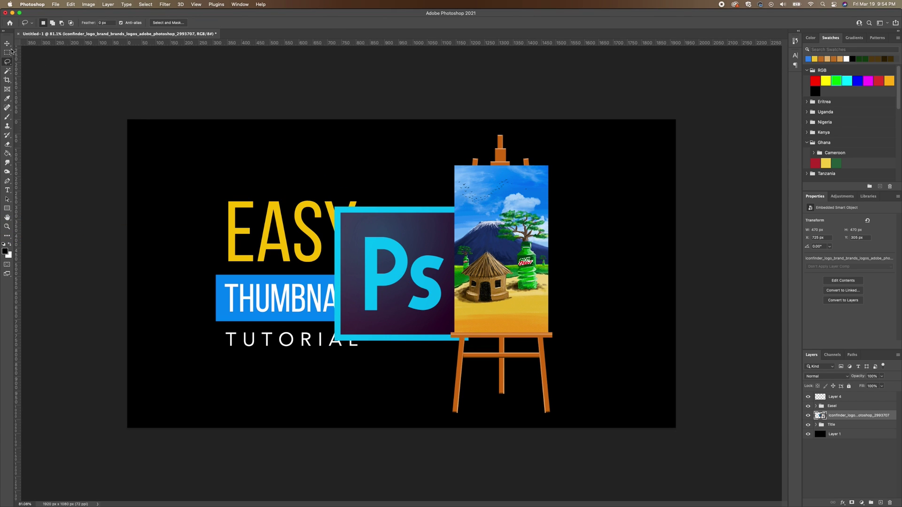
Bring back the guides with a horizontal guide above the canvas, and scale the Ps icon to 200 px, centred above EASY.
{"action": "left_click_drag", "start_coordinate": [297, 43], "coordinate": [300, 63]}
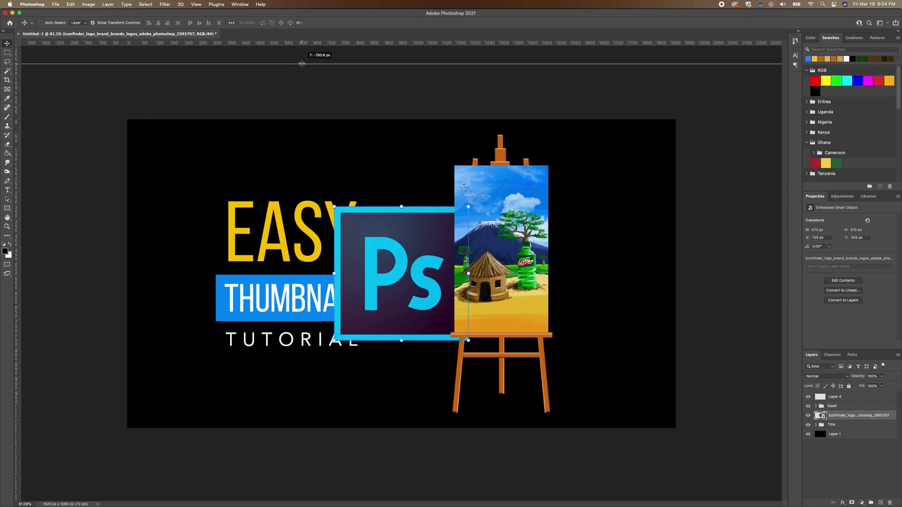
{"action": "left_click_drag", "start_coordinate": [414, 250], "coordinate": [311, 193]}
{"action": "left_click_drag", "start_coordinate": [362, 283], "coordinate": [303, 201]}
{"action": "key", "text": "Return"}
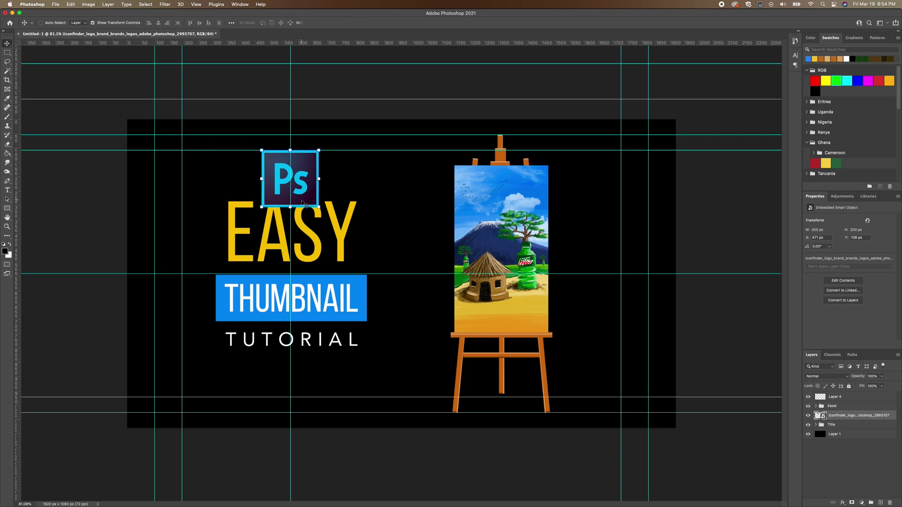
Move the Title group below the Ps icon, enlarge it to about 118%, and centre it on the vertical guide under the icon.
{"action": "left_click", "coordinate": [846, 425]}
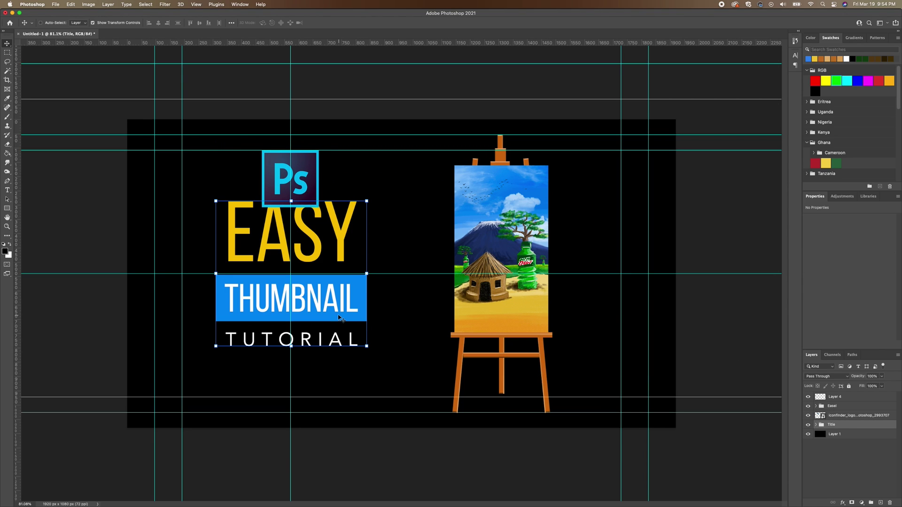
{"action": "left_click_drag", "start_coordinate": [319, 321], "coordinate": [318, 352]}
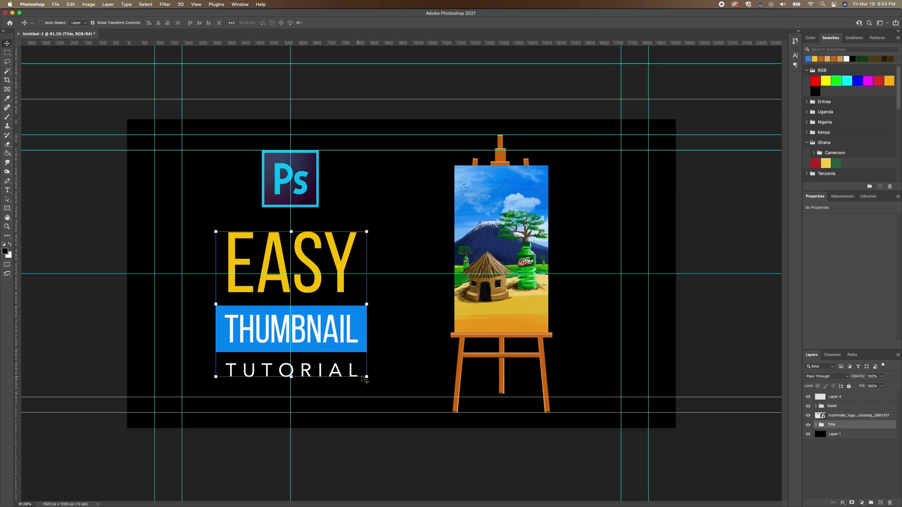
{"action": "left_click_drag", "start_coordinate": [367, 377], "coordinate": [388, 397]}
{"action": "left_click_drag", "start_coordinate": [217, 233], "coordinate": [210, 226]}
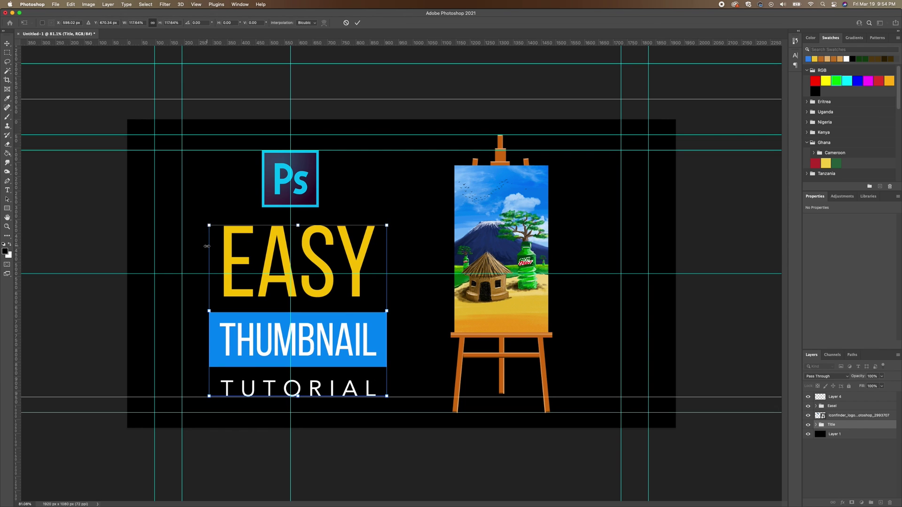
{"action": "key", "text": "Return"}
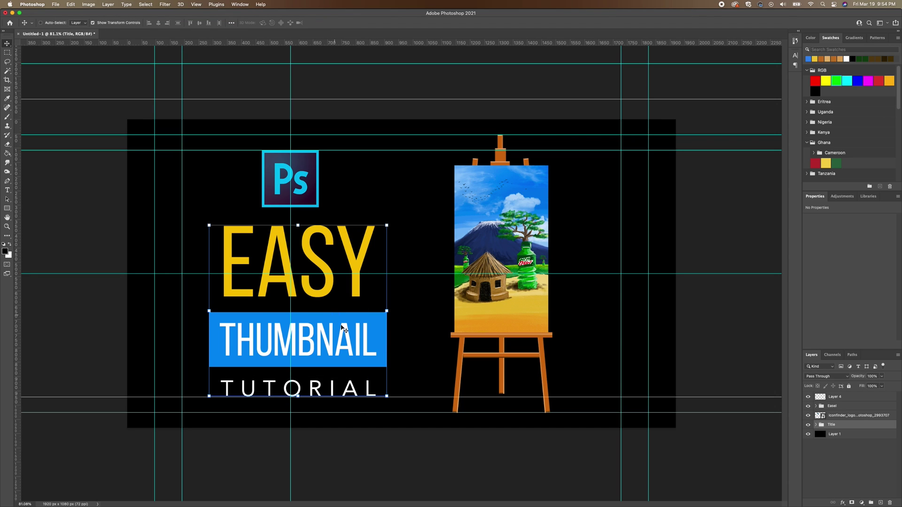
{"action": "left_click_drag", "start_coordinate": [343, 334], "coordinate": [335, 333]}
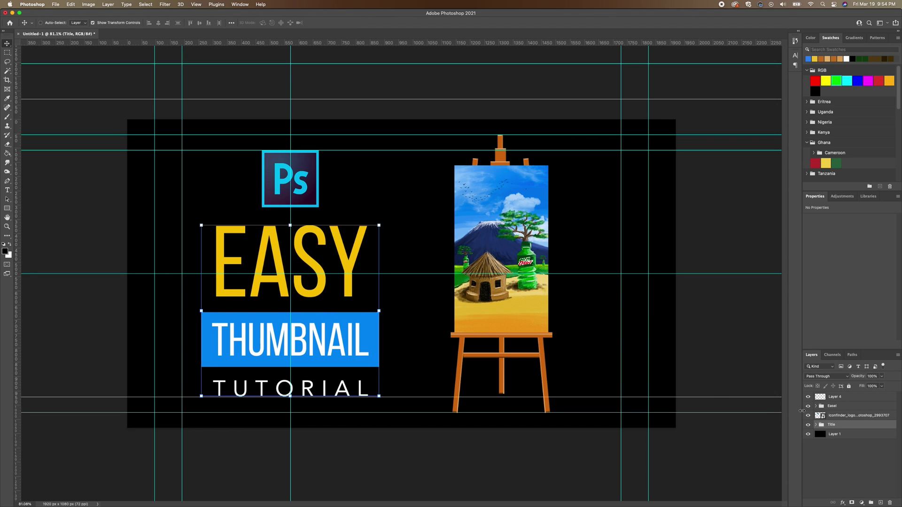
Select the Ps icon layer together with the Title group, and hide the guides and transform controls to view the layout.
{"action": "left_click", "coordinate": [843, 418], "text": "shift"}
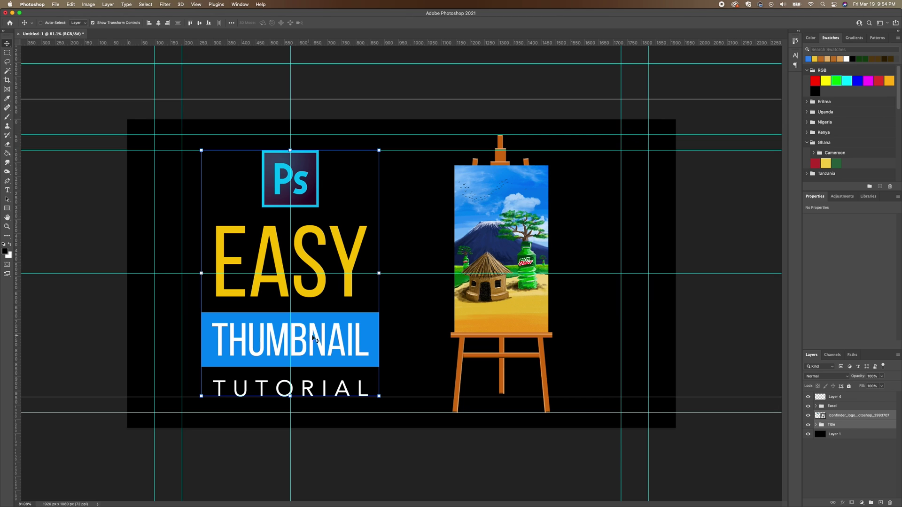
{"action": "left_click", "coordinate": [202, 5]}
{"action": "mouse_move", "coordinate": [264, 149]}
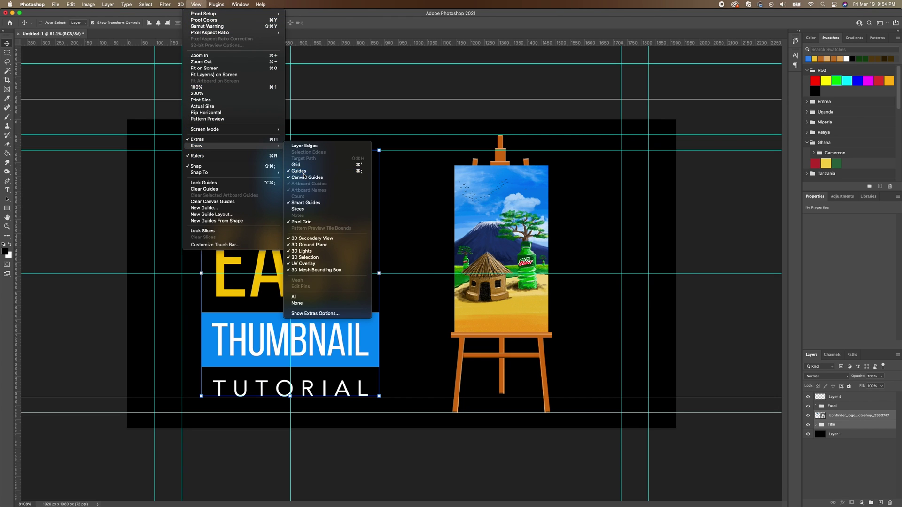
{"action": "left_click", "coordinate": [306, 172]}
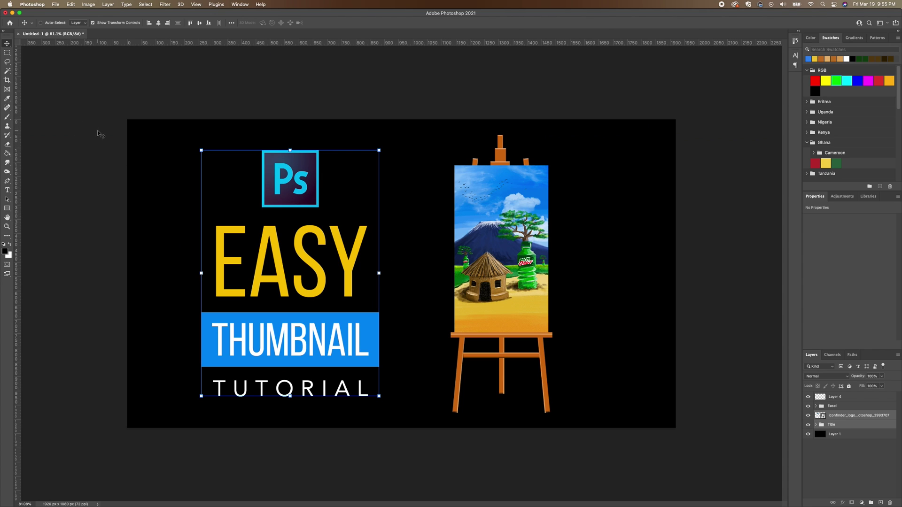
{"action": "left_click", "coordinate": [7, 62]}
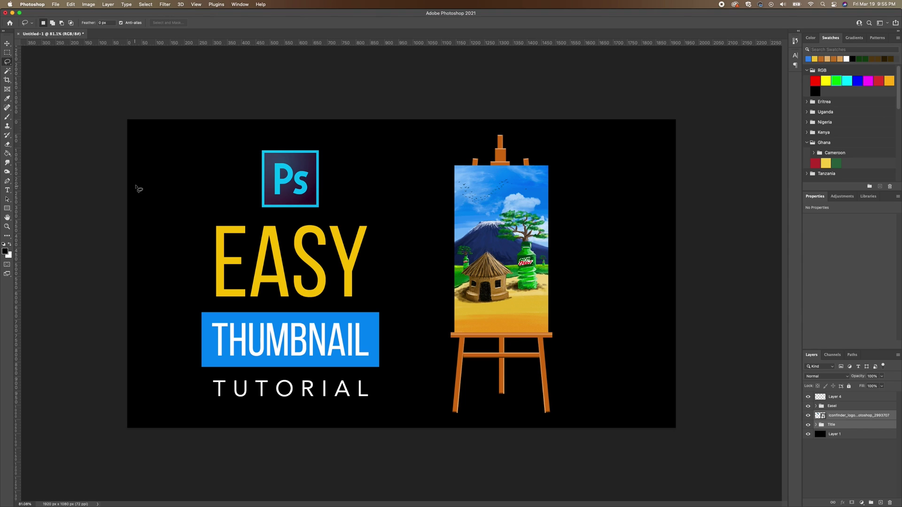
Add a new layer directly above Layer 1 and fill it with a black-to-white radial gradient from the canvas centre to its top edge.
{"action": "left_click", "coordinate": [840, 436]}
{"action": "left_click", "coordinate": [880, 503]}
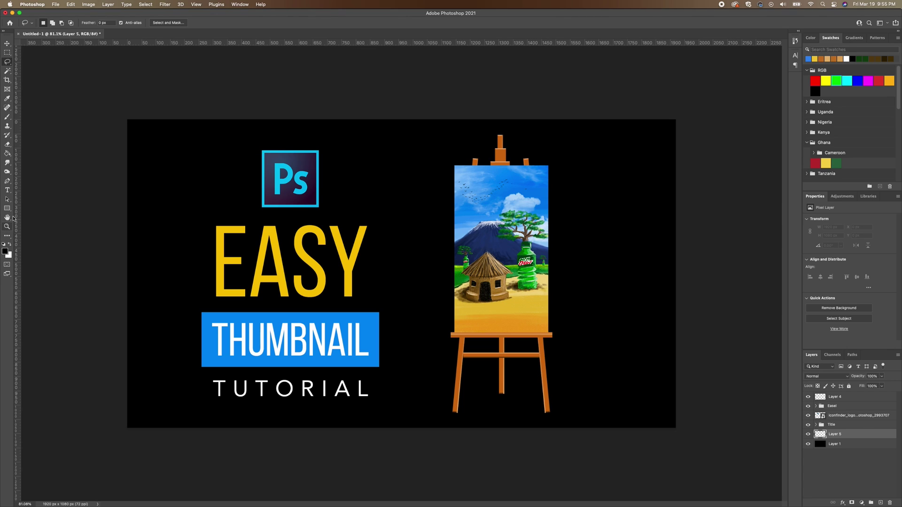
{"action": "left_click", "coordinate": [7, 155]}
{"action": "left_click", "coordinate": [39, 153]}
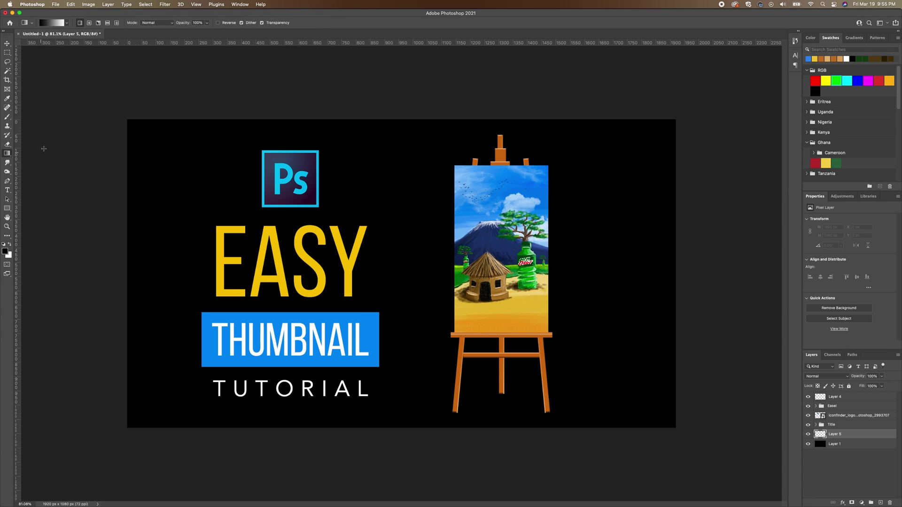
{"action": "left_click", "coordinate": [52, 23]}
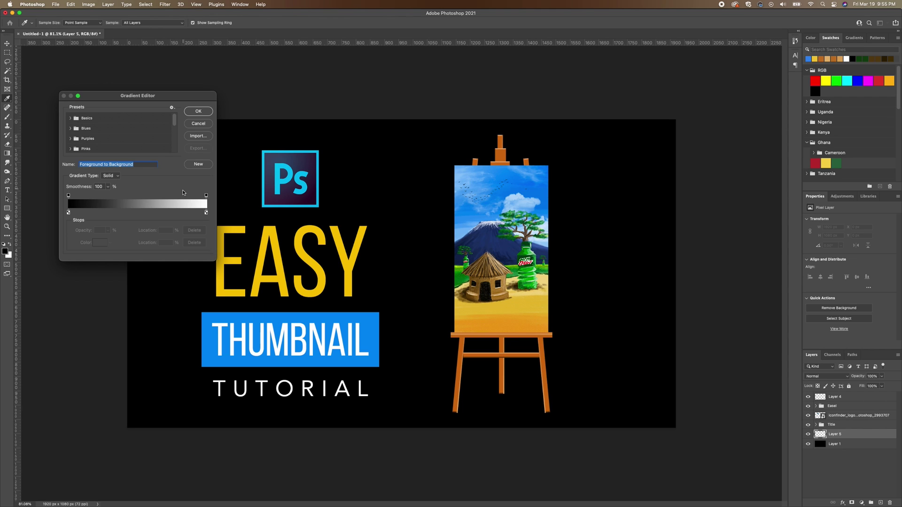
{"action": "left_click", "coordinate": [198, 110]}
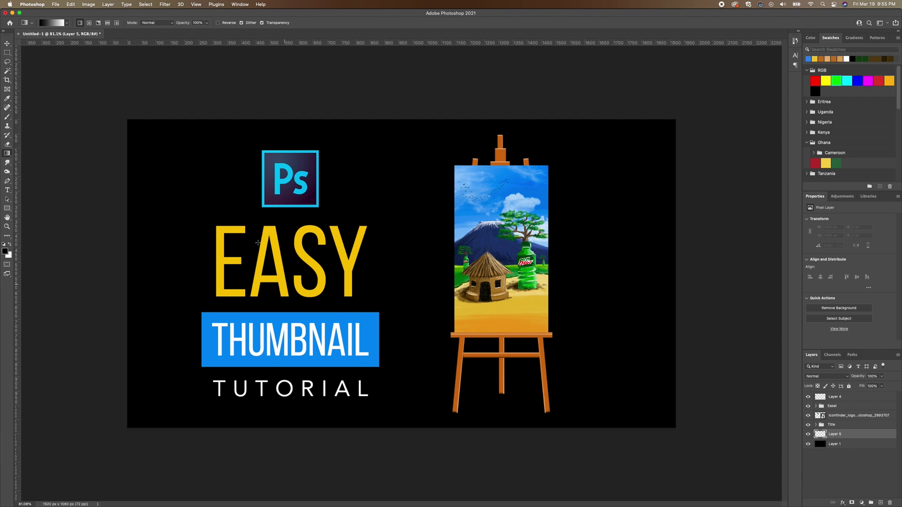
{"action": "left_click", "coordinate": [90, 26]}
{"action": "left_click_drag", "start_coordinate": [399, 278], "coordinate": [398, 124]}
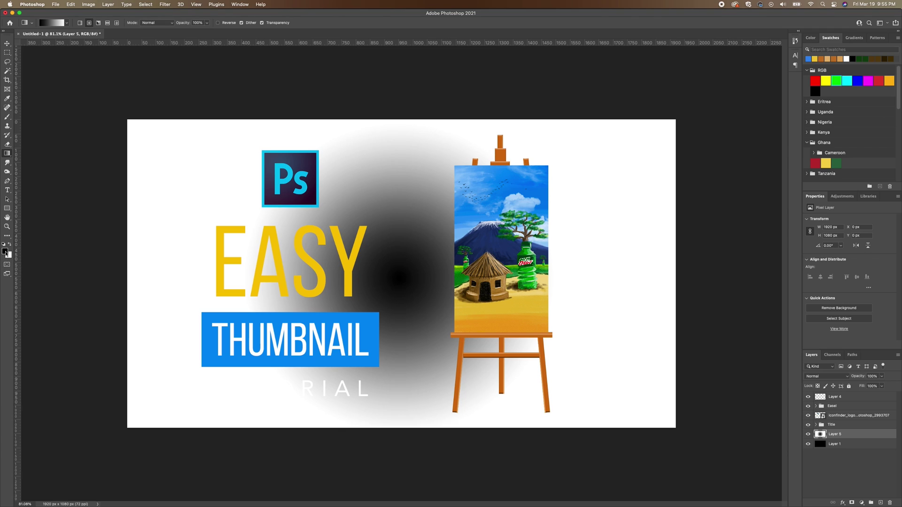
Edit the Foreground to Background gradient so a white stop sits at about 18% and the black stop at 100%.
{"action": "left_click", "coordinate": [43, 25]}
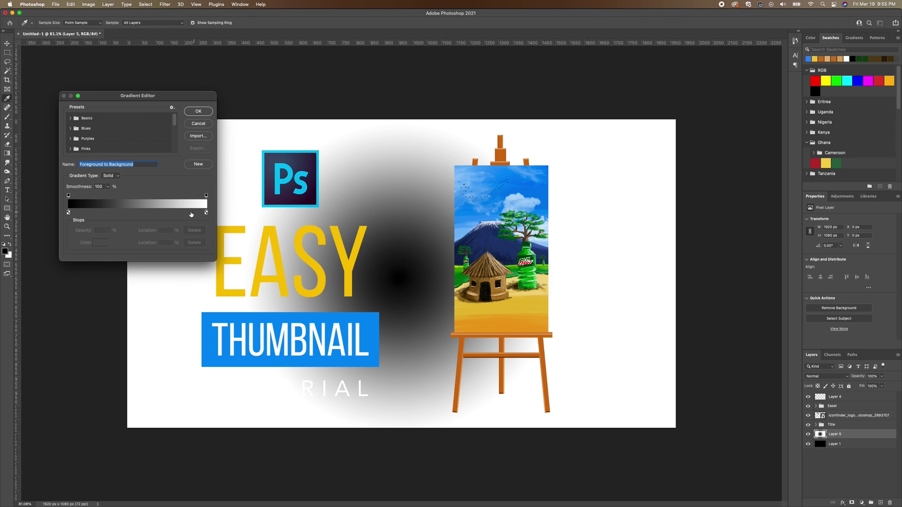
{"action": "left_click", "coordinate": [74, 118]}
{"action": "left_click", "coordinate": [83, 132]}
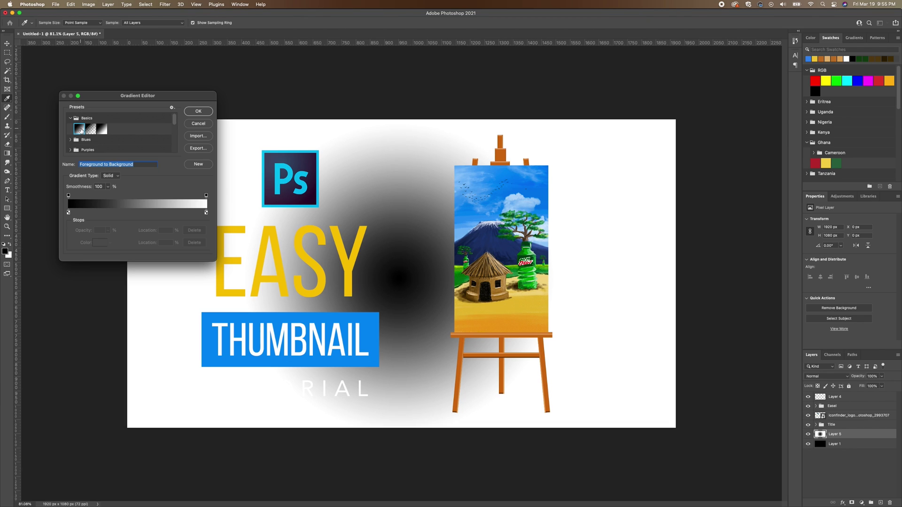
{"action": "left_click", "coordinate": [69, 213]}
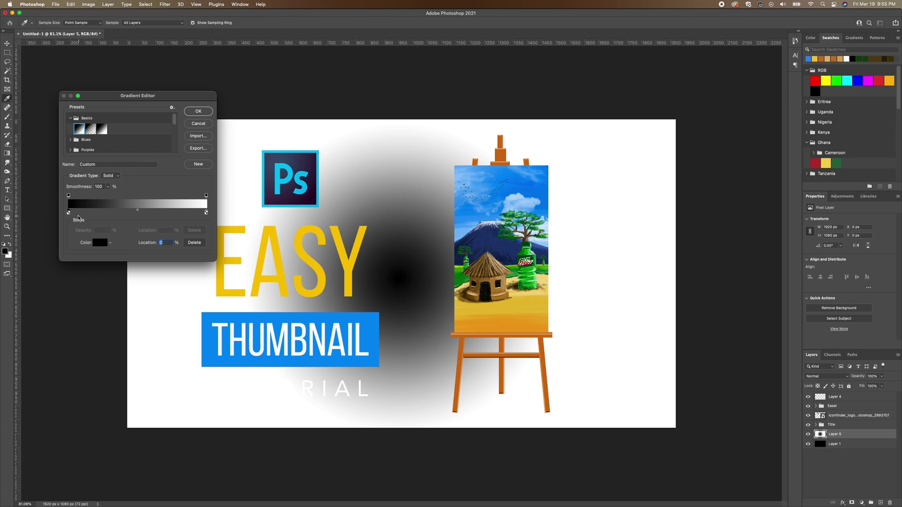
{"action": "left_click_drag", "start_coordinate": [69, 214], "coordinate": [92, 214]}
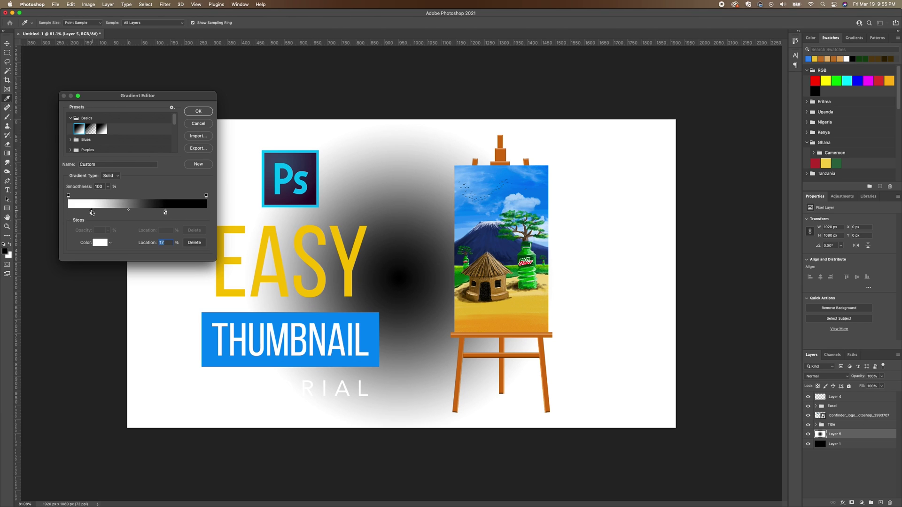
{"action": "left_click_drag", "start_coordinate": [165, 214], "coordinate": [212, 214]}
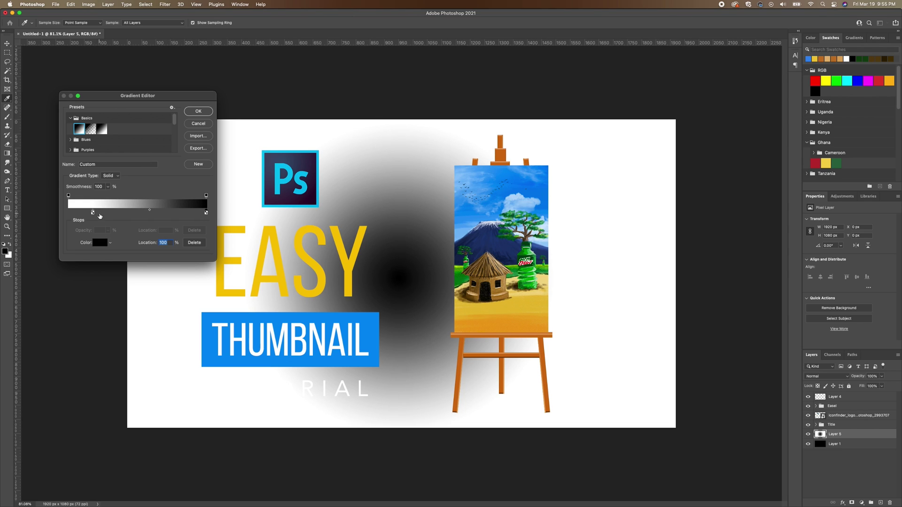
Recolour the gradient's white stop dark grey (#393838), move it to the start of the gradient, and accept the edited gradient.
{"action": "left_click", "coordinate": [93, 214]}
{"action": "double_click", "coordinate": [94, 213]}
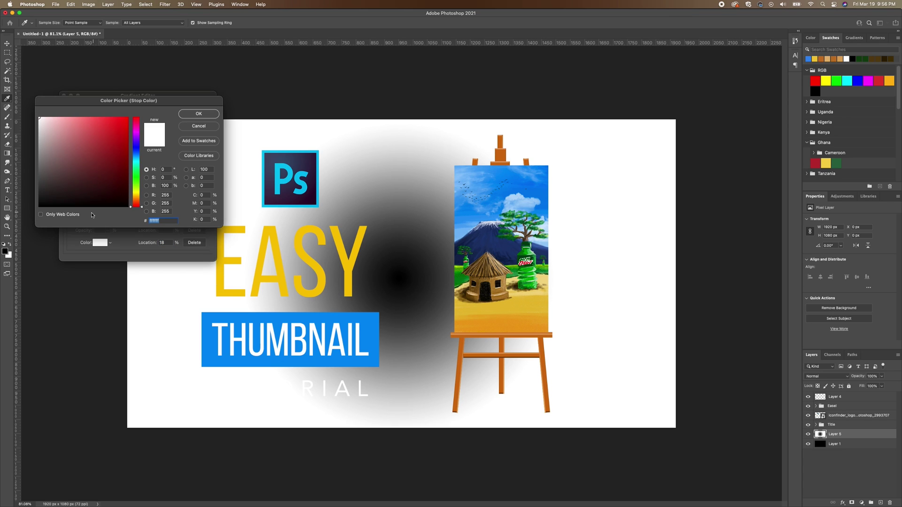
{"action": "left_click_drag", "start_coordinate": [52, 182], "coordinate": [39, 187]}
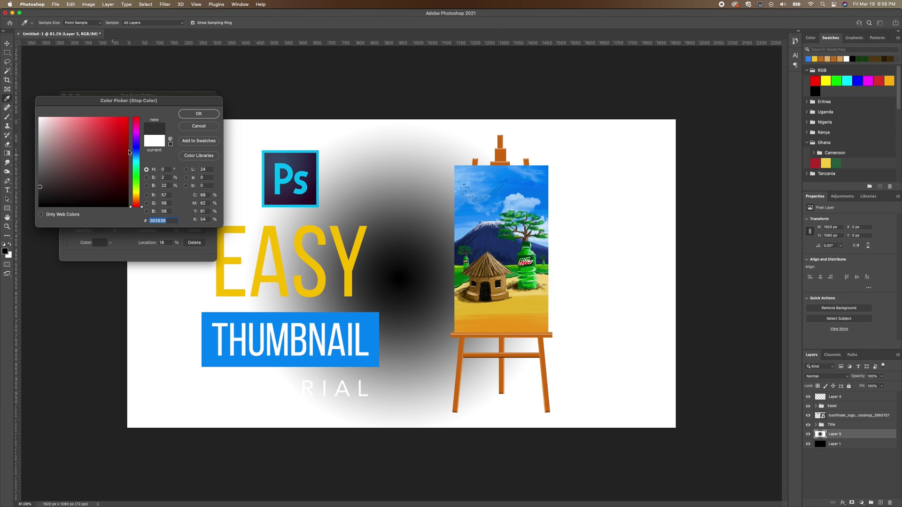
{"action": "left_click", "coordinate": [201, 114]}
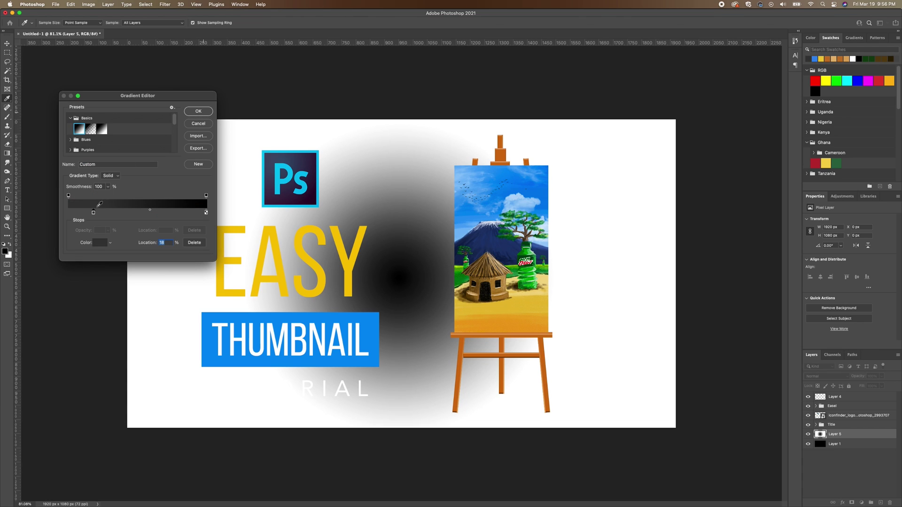
{"action": "left_click_drag", "start_coordinate": [94, 213], "coordinate": [66, 212]}
{"action": "left_click", "coordinate": [198, 112]}
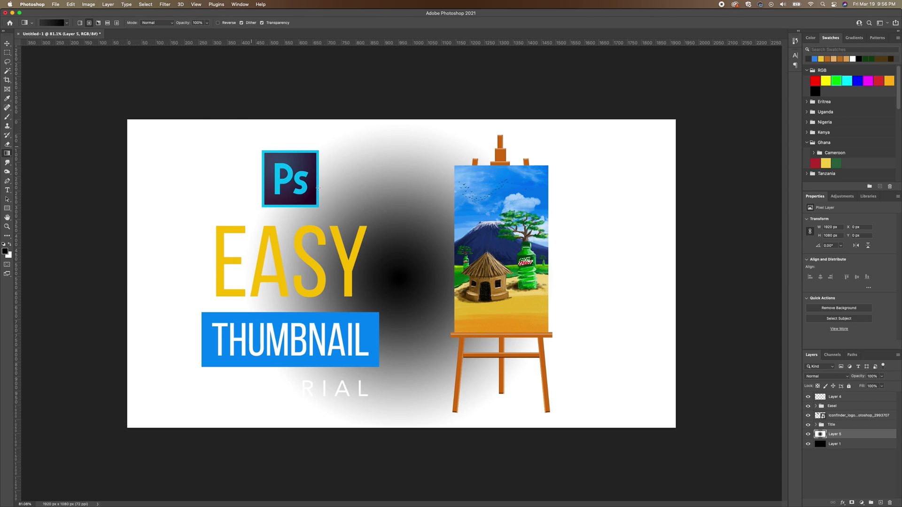
Redraw the background as a dark grey-to-black radial gradient spreading from the canvas centre to near its right edge.
{"action": "left_click_drag", "start_coordinate": [393, 269], "coordinate": [394, 207]}
{"action": "left_click_drag", "start_coordinate": [397, 176], "coordinate": [392, 121]}
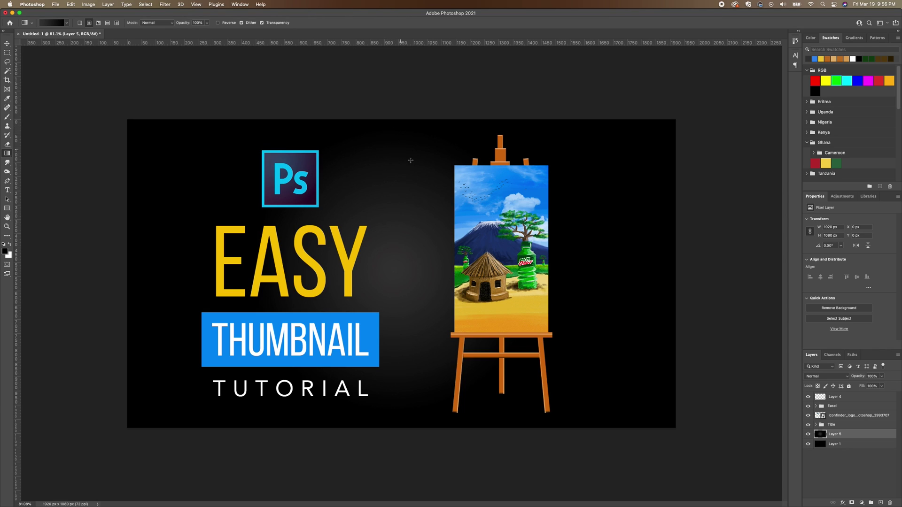
{"action": "left_click_drag", "start_coordinate": [401, 277], "coordinate": [670, 296]}
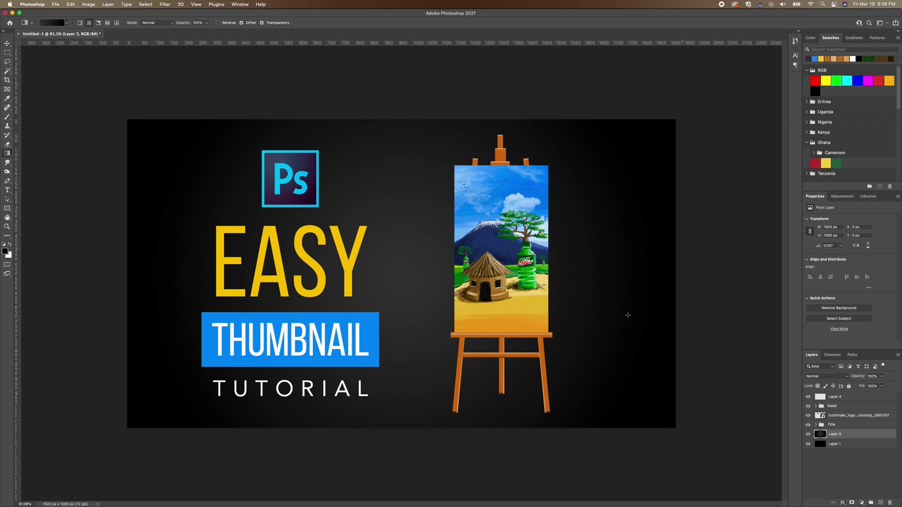